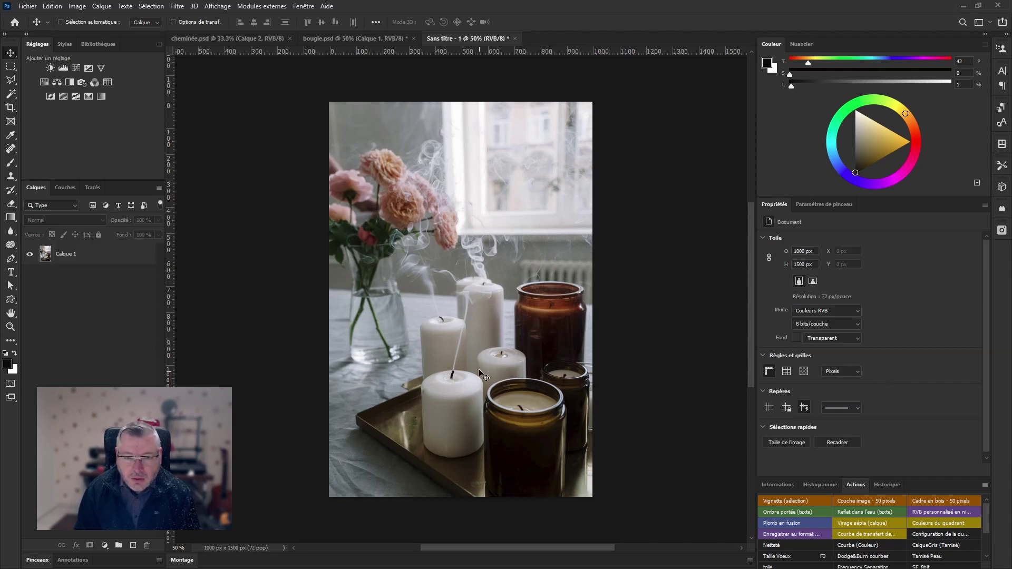
# - Draw a curved open path about 67 px tall with the Pen tool, rising from the wick of the front middle candle
pyautogui.scroll(6, 521, 357)
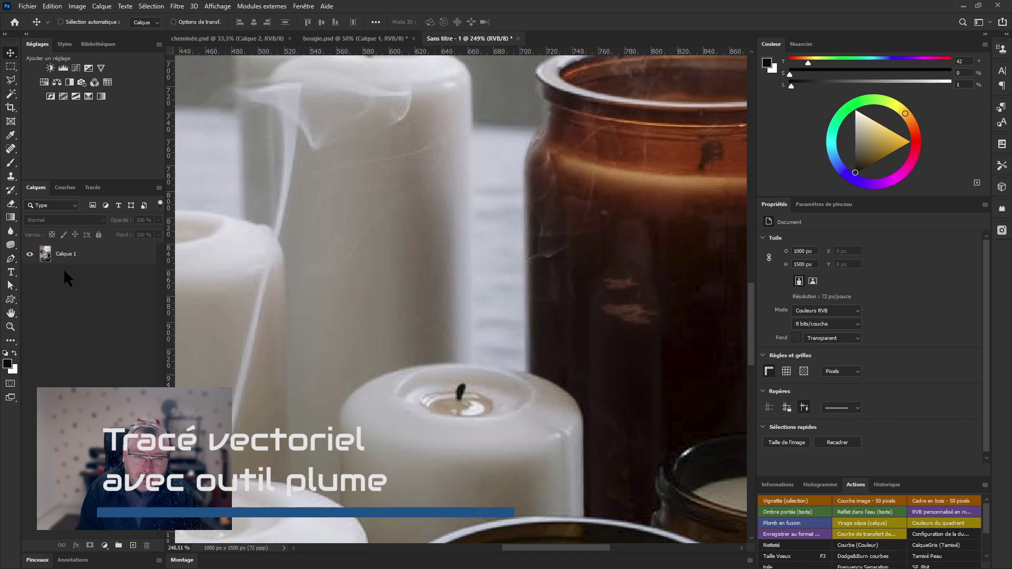
pyautogui.click(10, 258)
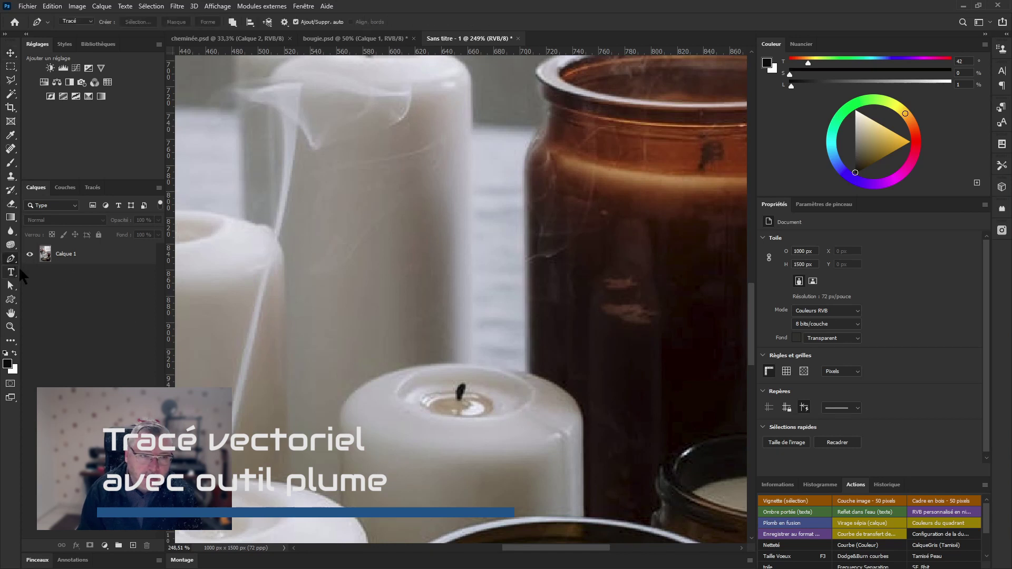
pyautogui.click(461, 403)
pyautogui.moveTo(461, 385); pyautogui.dragTo(472, 367)
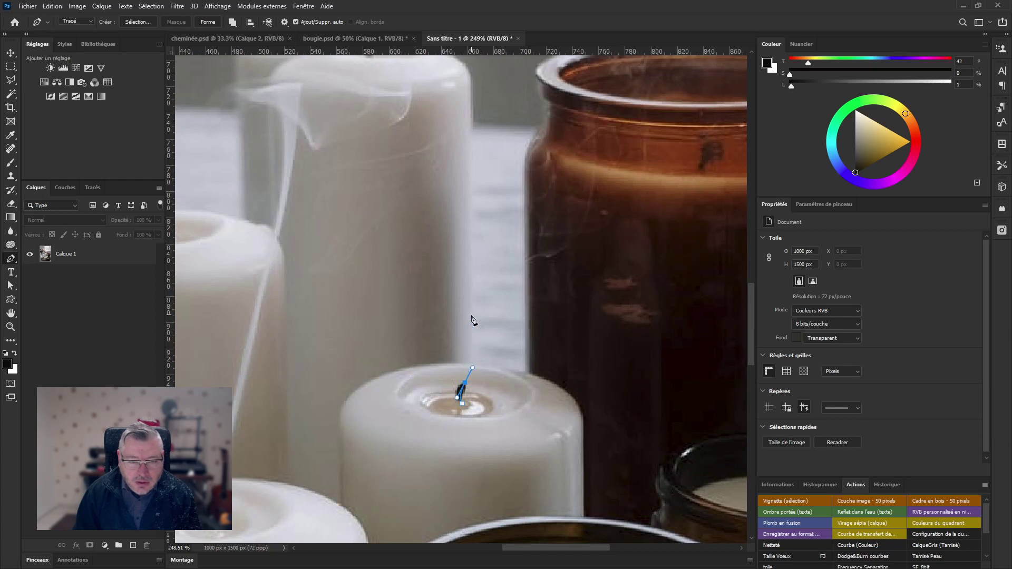
pyautogui.moveTo(471, 315); pyautogui.dragTo(470, 305)
pyautogui.press('Escape')
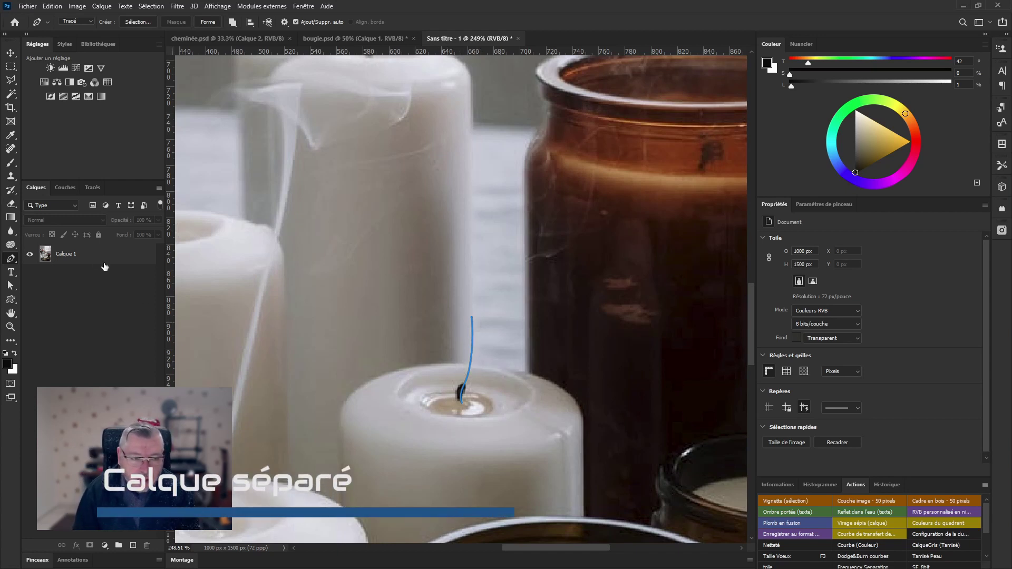
# - Add a new layer above the photo and start the Flame render filter on it with flame type 6. Flammes de bougie
pyautogui.click(133, 546)
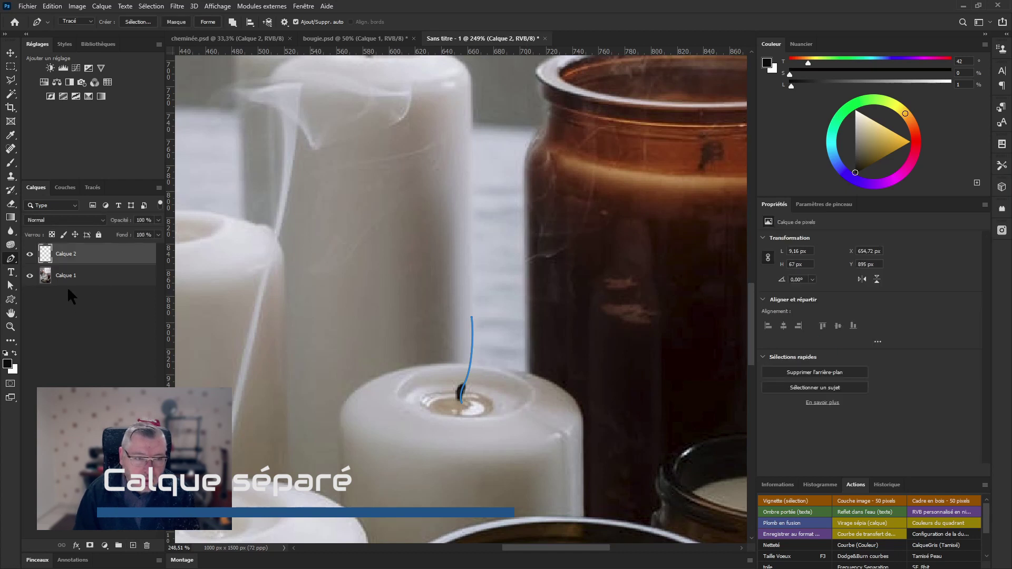
pyautogui.click(176, 7)
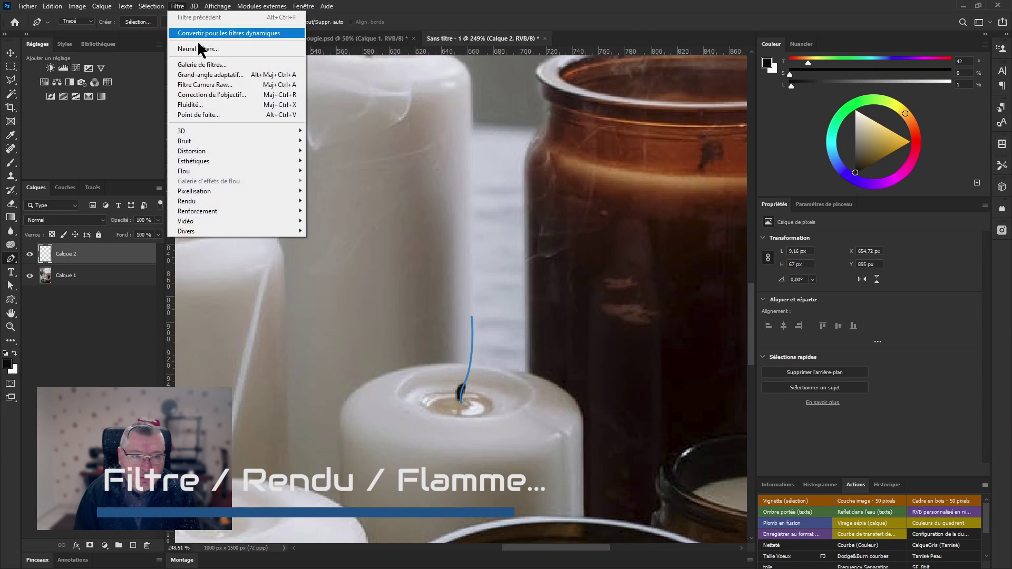
pyautogui.moveTo(203, 203)
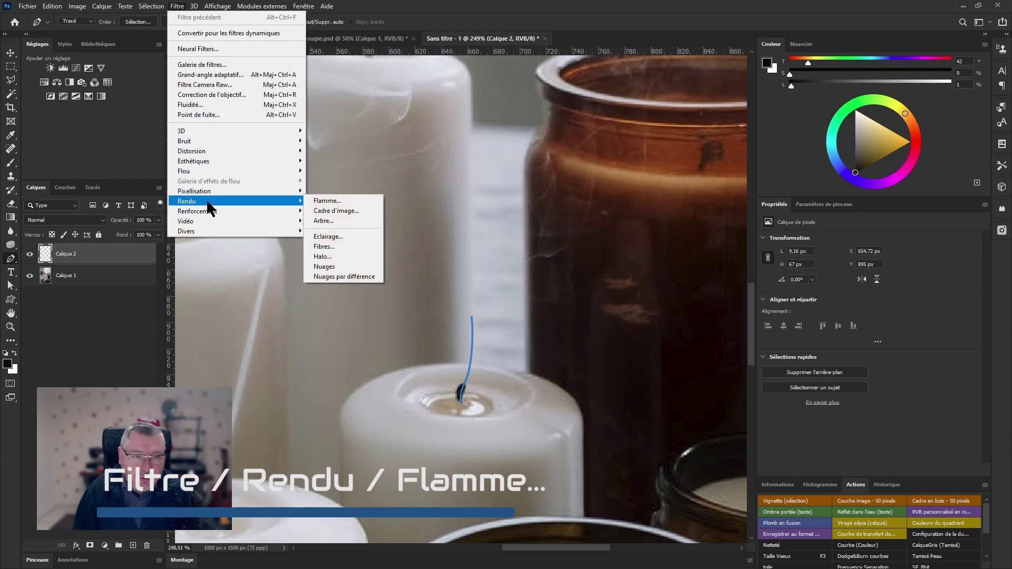
pyautogui.click(317, 201)
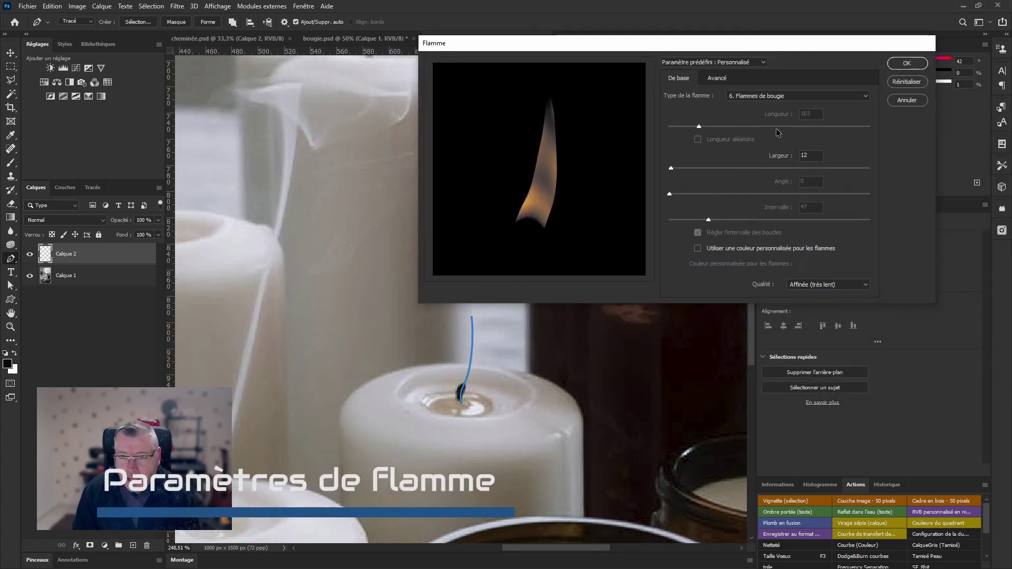
pyautogui.click(783, 97)
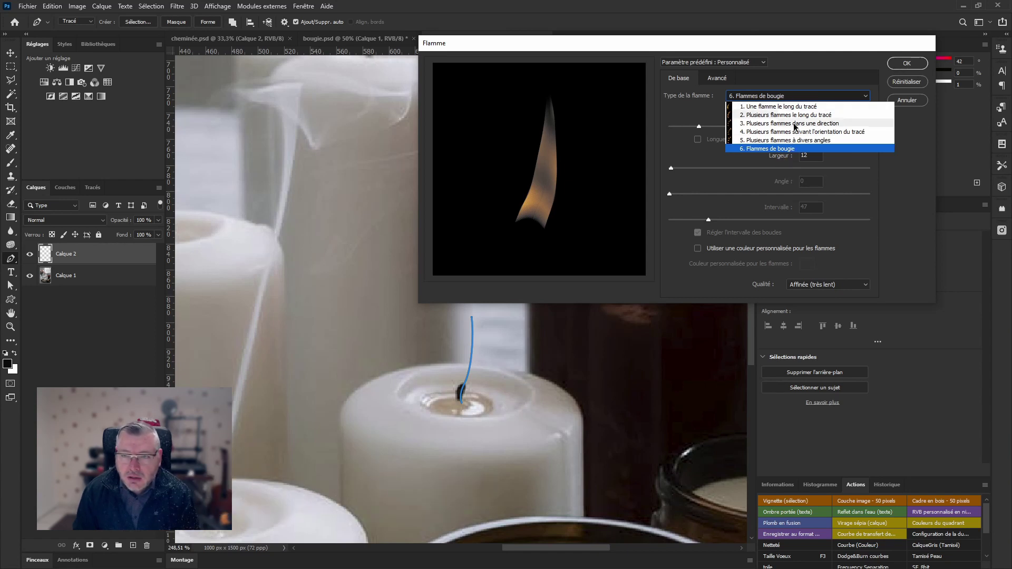
pyautogui.click(783, 152)
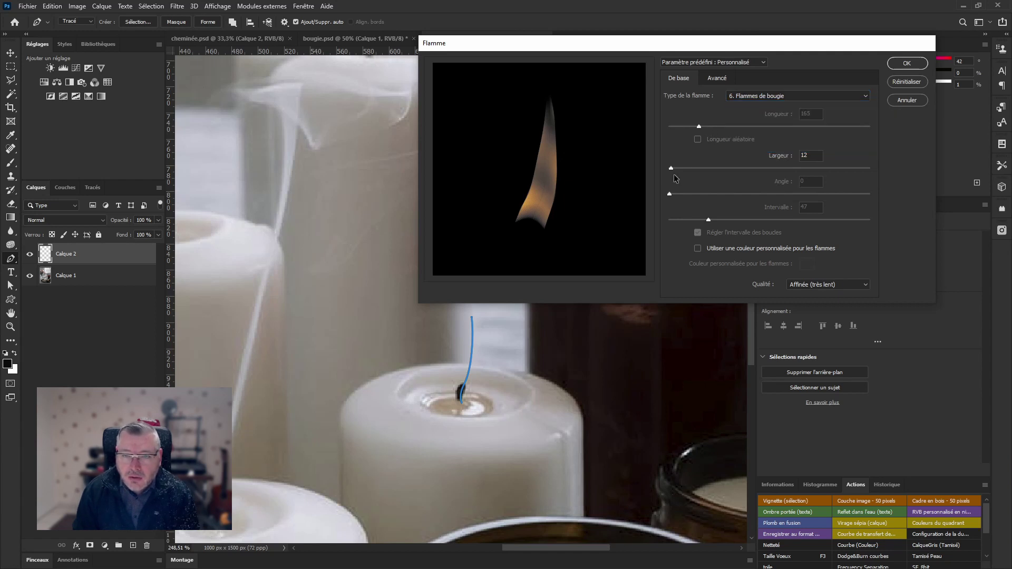
# - Try a flame width (Largeur) of 84 and return it to 12
pyautogui.moveTo(672, 166); pyautogui.dragTo(707, 172)
pyautogui.click(686, 168)
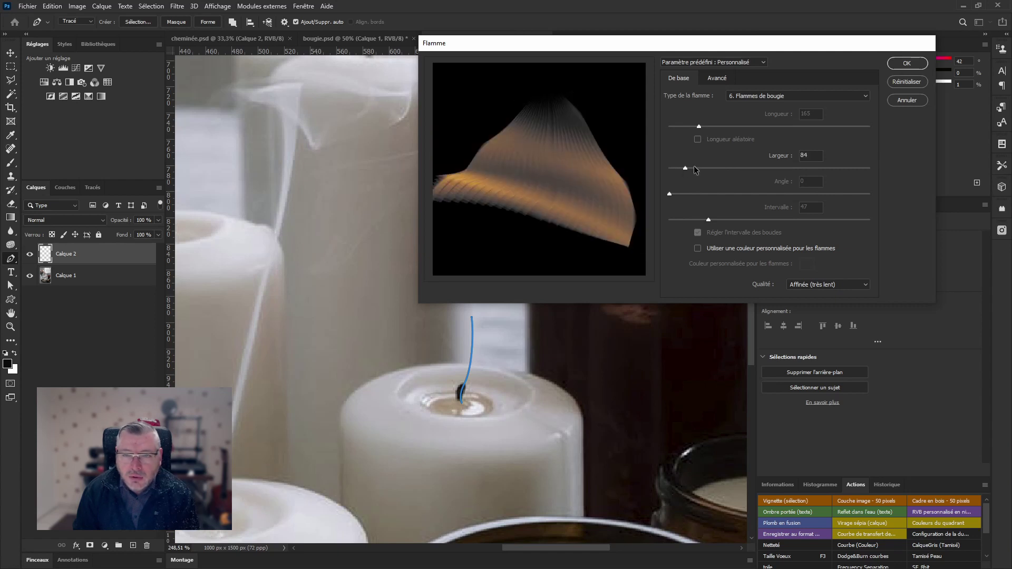
pyautogui.moveTo(673, 174); pyautogui.dragTo(671, 174)
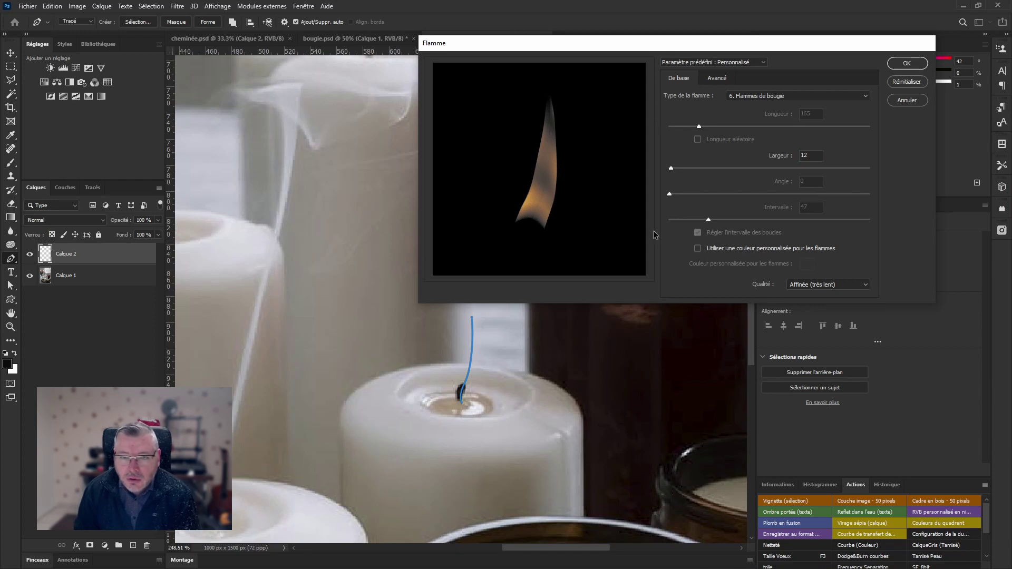
# - Try a custom blue colour for the flame and turn the custom colour option off again
pyautogui.click(698, 249)
pyautogui.click(808, 265)
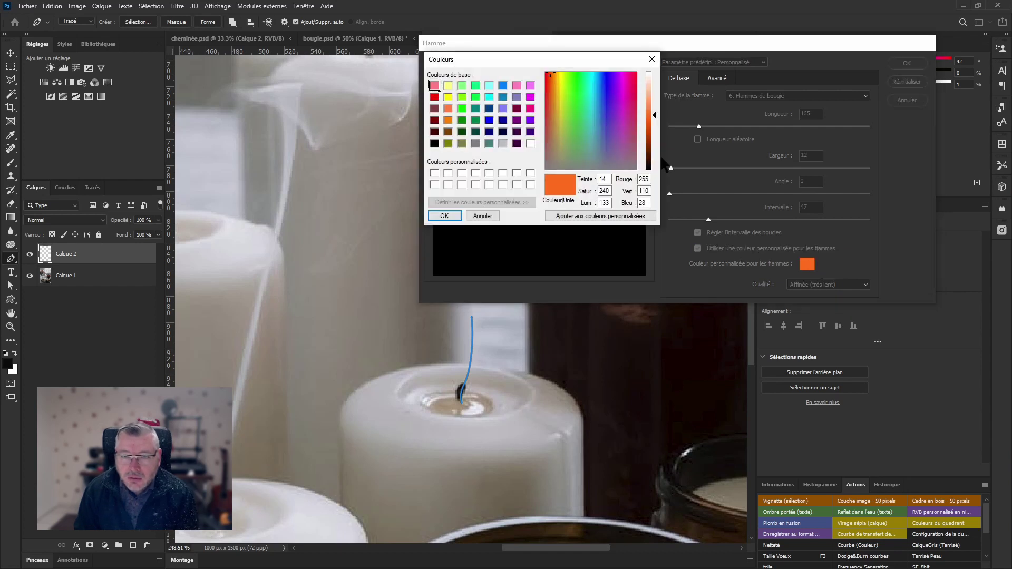
pyautogui.click(600, 106)
pyautogui.click(444, 216)
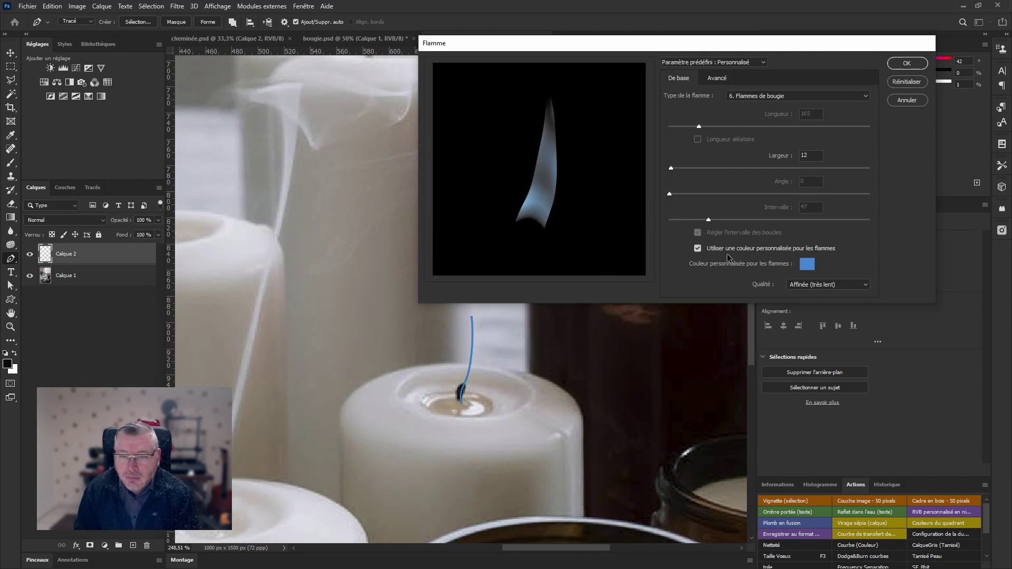
pyautogui.click(696, 248)
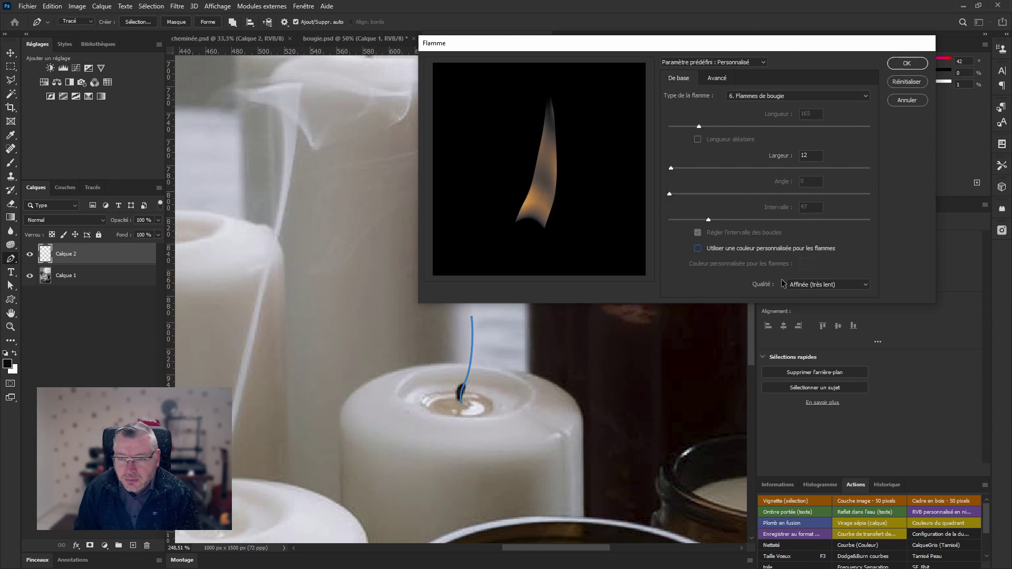
# - Try lower flame qualities in turn: Elevée (lent), Moyenne, Basse and Ebauche (rapide)
pyautogui.click(825, 291)
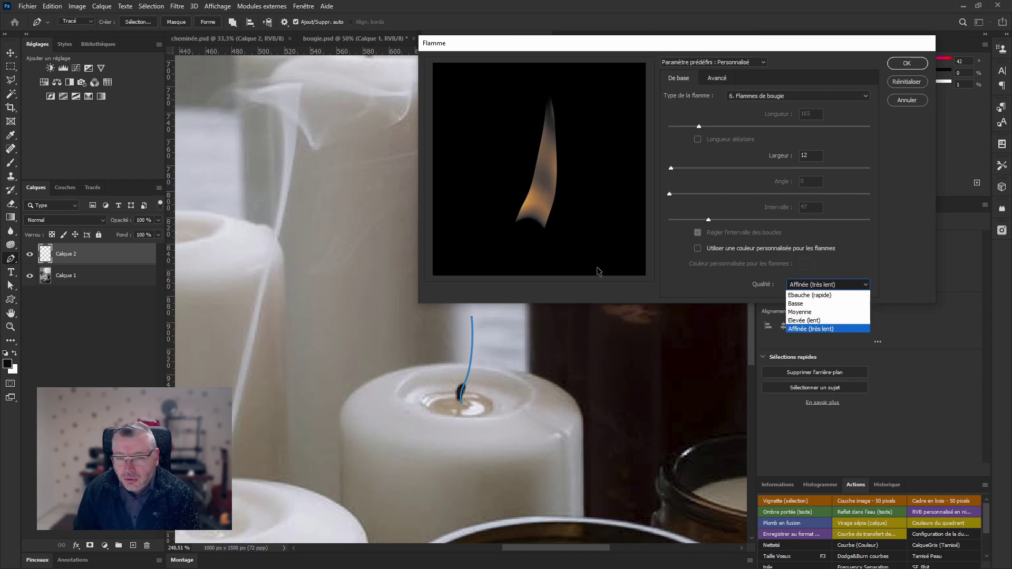
pyautogui.click(813, 320)
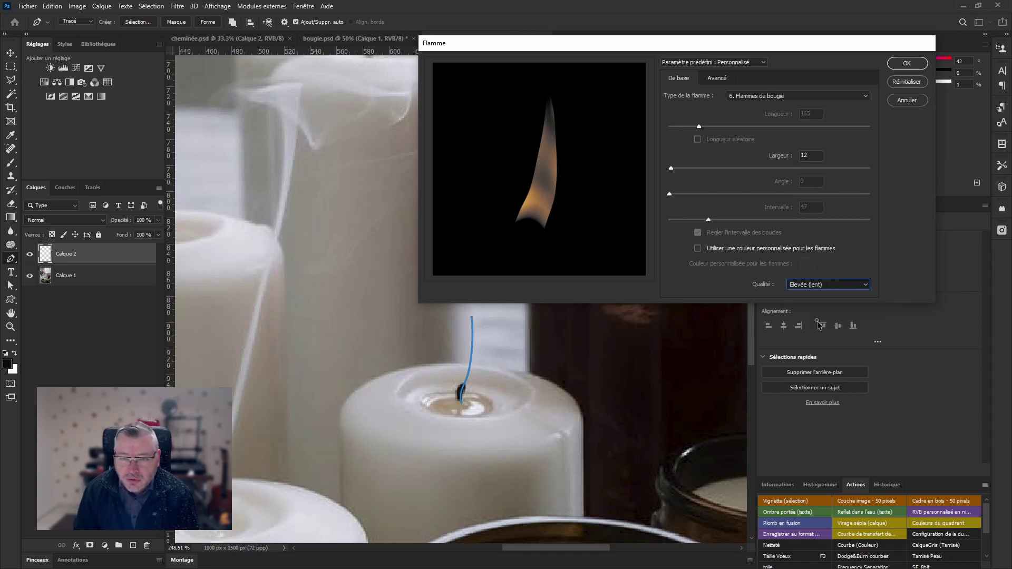
pyautogui.click(814, 287)
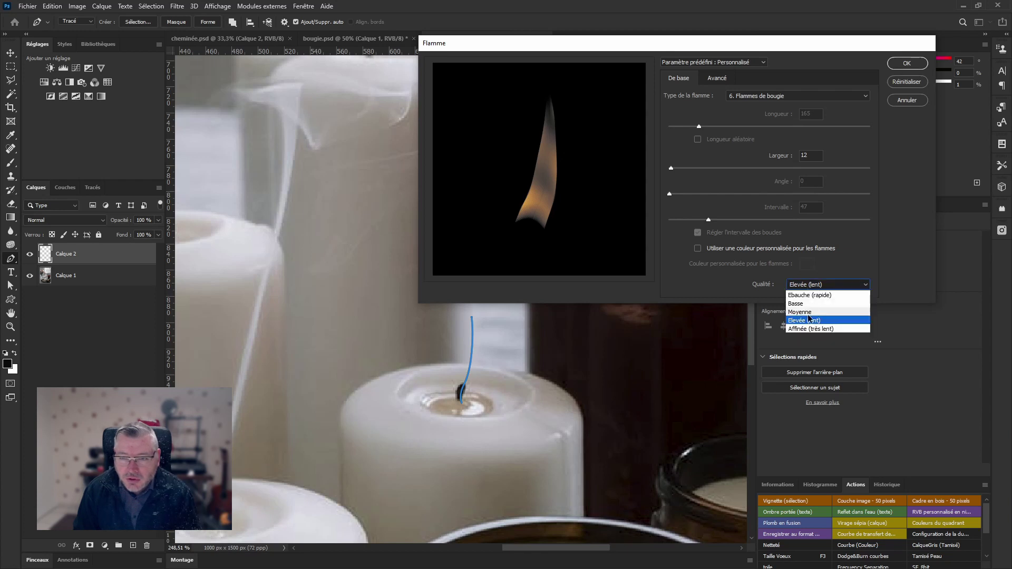
pyautogui.click(810, 313)
pyautogui.click(813, 285)
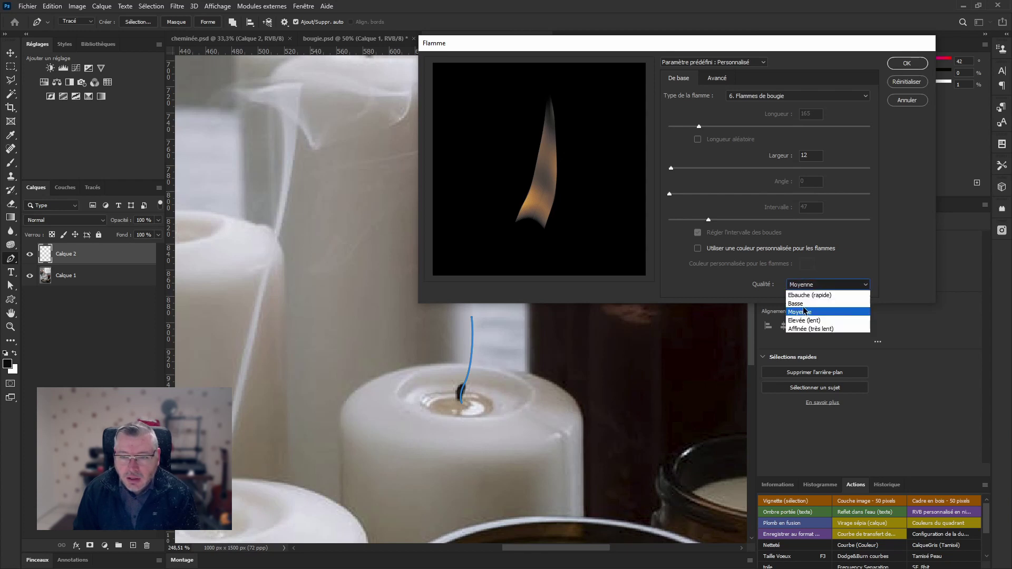
pyautogui.click(804, 305)
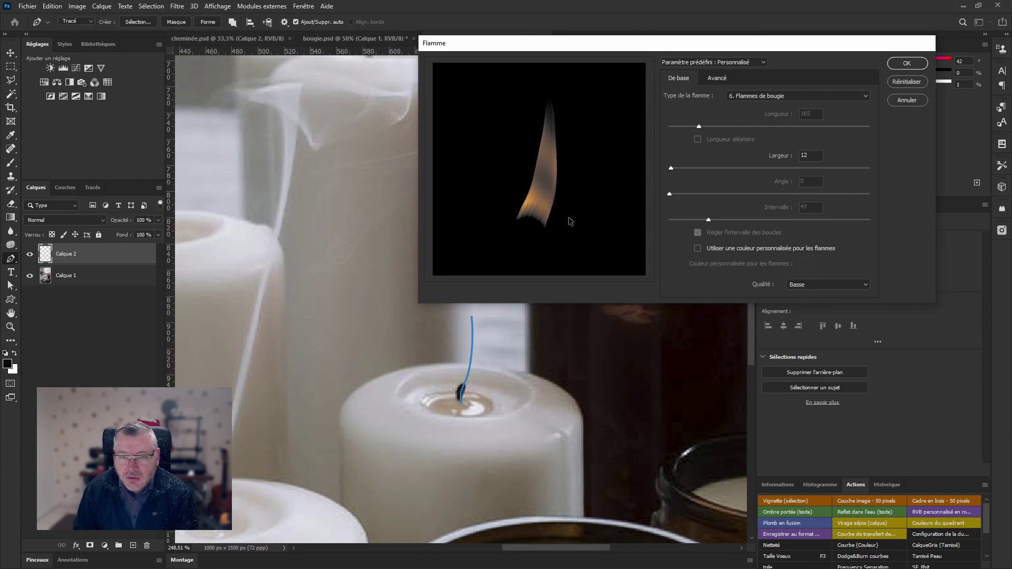
pyautogui.click(806, 286)
pyautogui.click(806, 295)
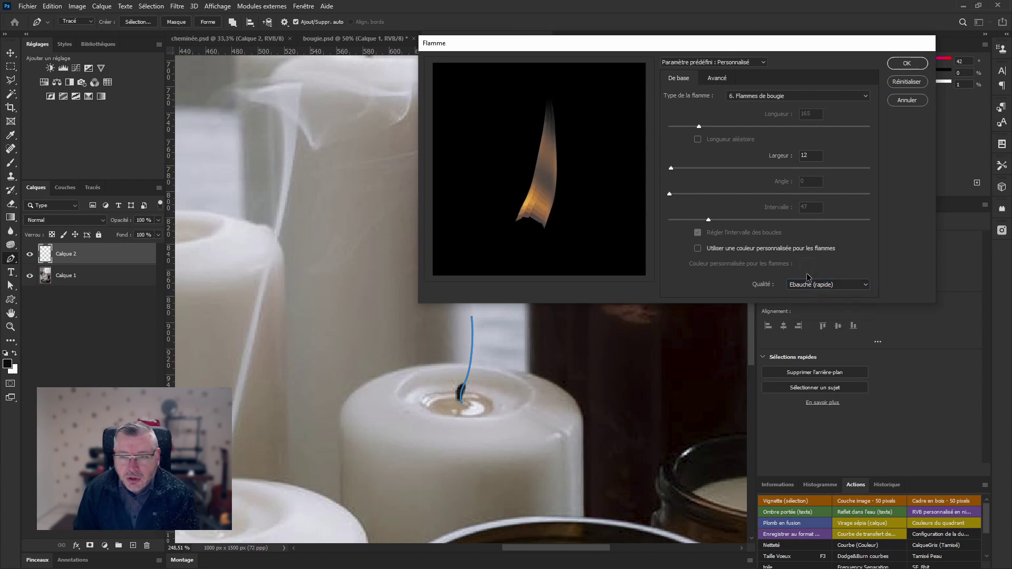
# - Raise the flame quality through Moyenne and Elevée (lent) back to Affinée (très lent)
pyautogui.click(813, 289)
pyautogui.click(809, 310)
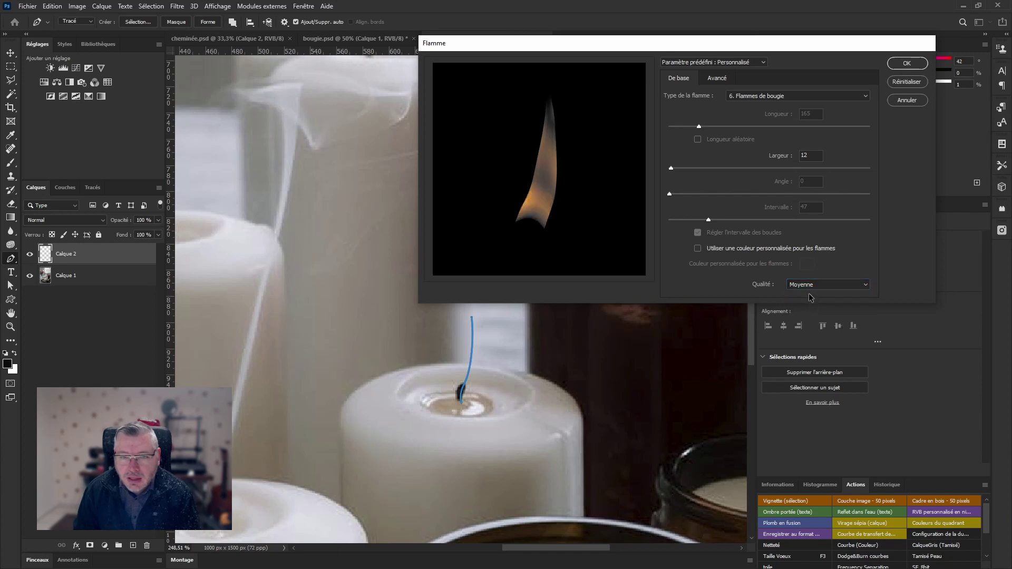
pyautogui.click(813, 289)
pyautogui.click(811, 320)
pyautogui.click(811, 287)
pyautogui.click(811, 328)
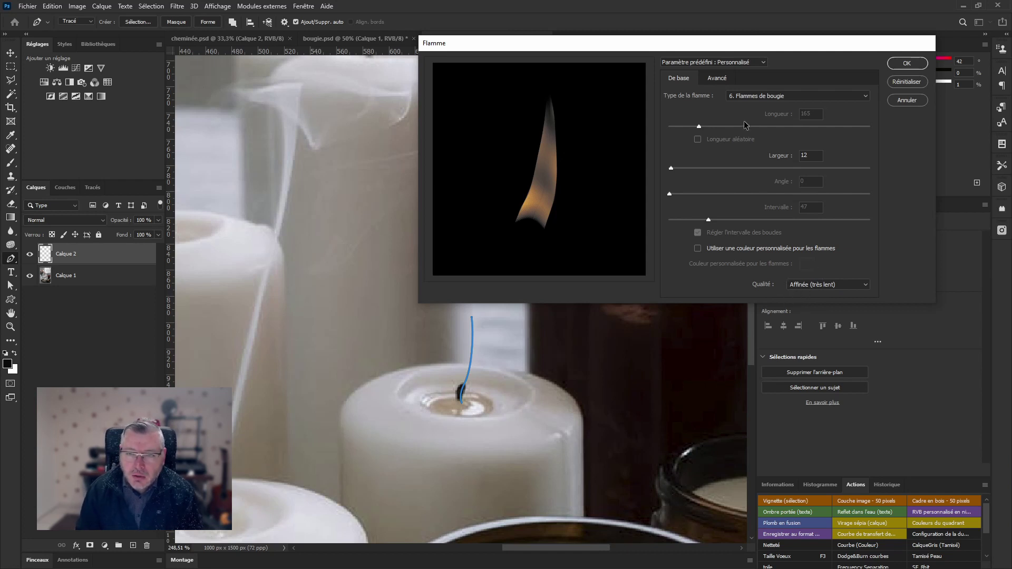
# - Try a flame turbulence of 66 in the advanced settings and return it to 6
pyautogui.click(717, 78)
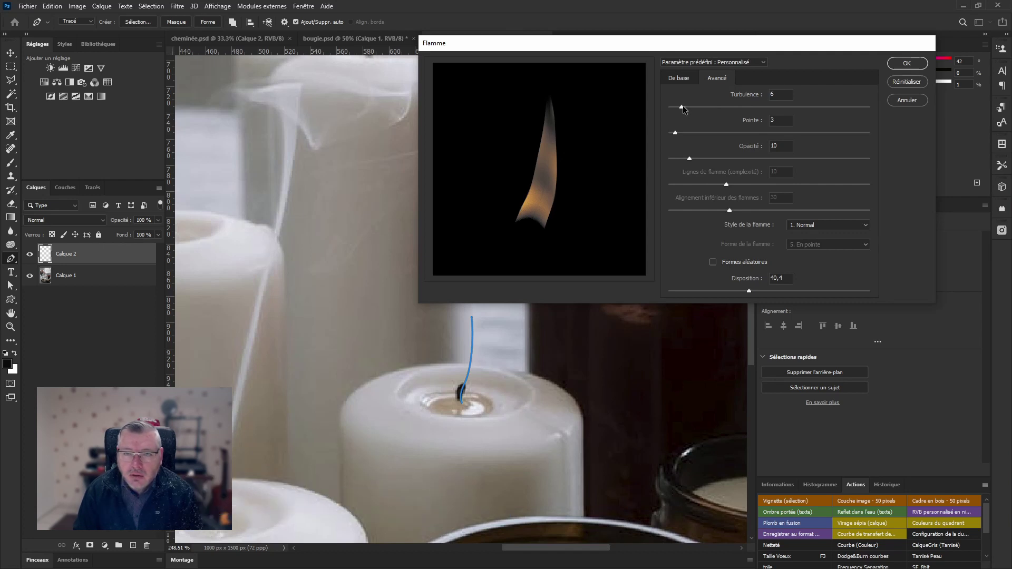
pyautogui.moveTo(682, 106); pyautogui.dragTo(801, 105)
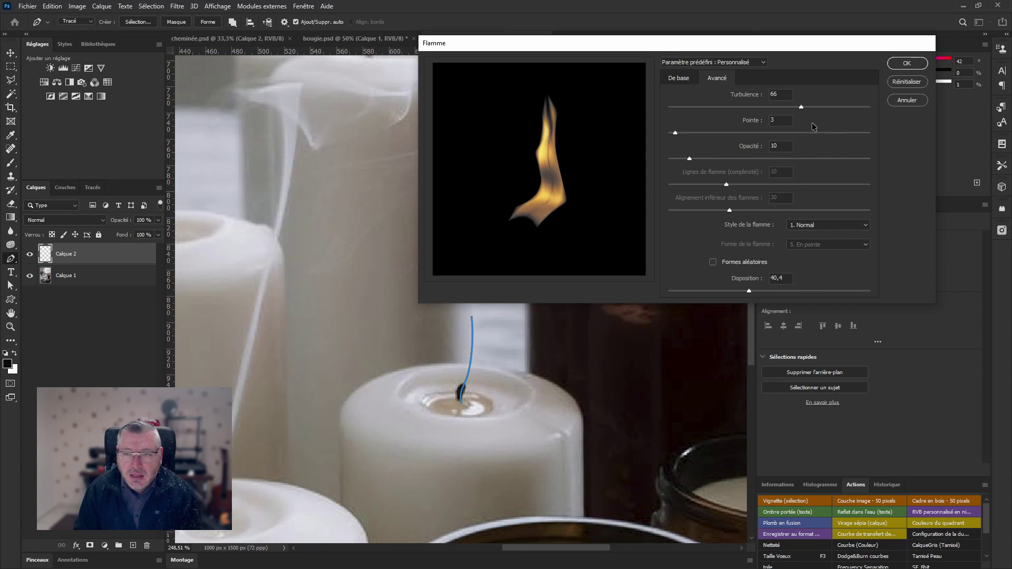
pyautogui.click(765, 107)
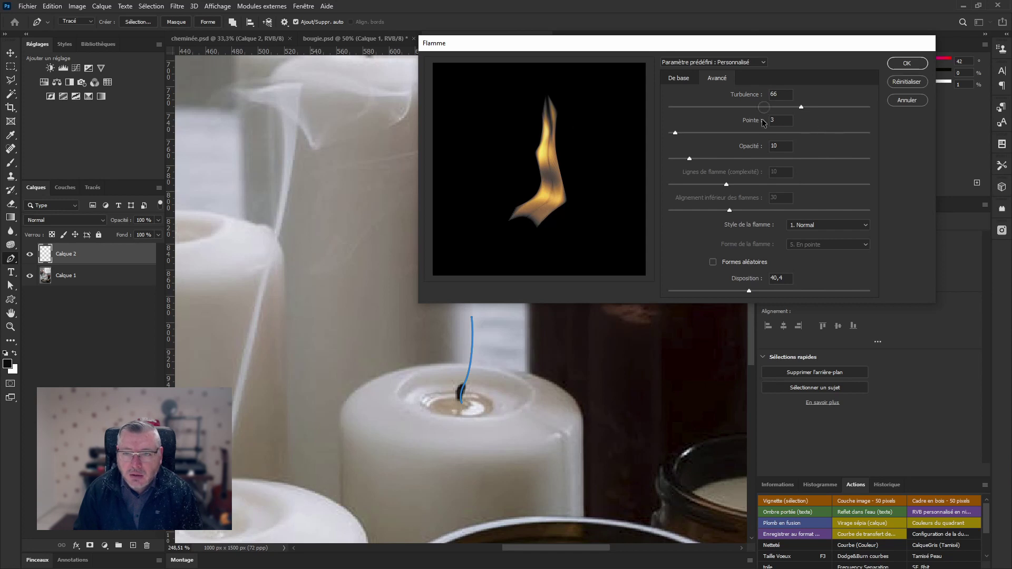
pyautogui.click(721, 107)
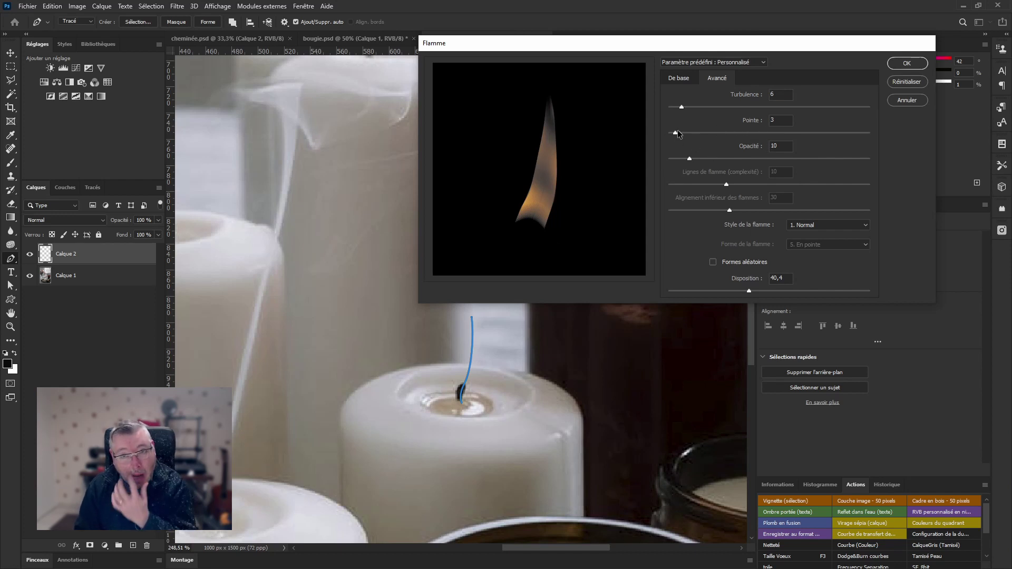
# - Try flame jag (Pointe) values of 71 and 58 and return the setting to 3
pyautogui.moveTo(676, 132); pyautogui.dragTo(812, 133)
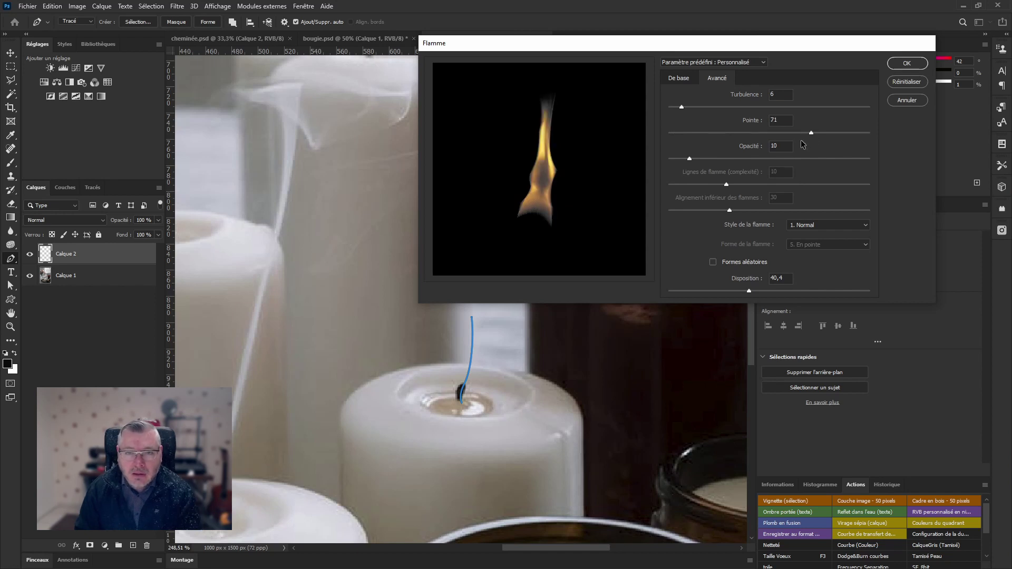
pyautogui.click(786, 132)
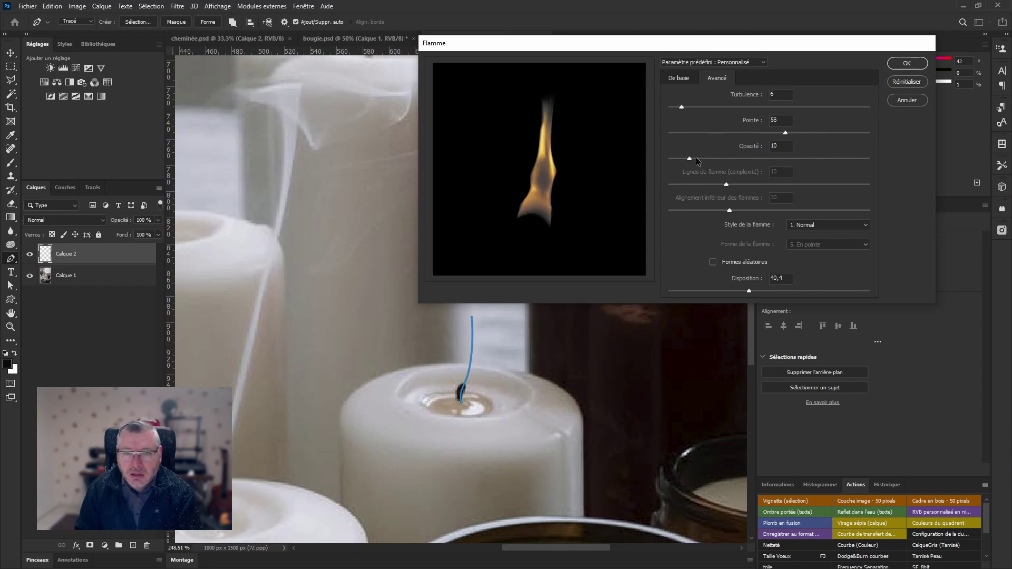
pyautogui.moveTo(727, 136); pyautogui.dragTo(635, 152)
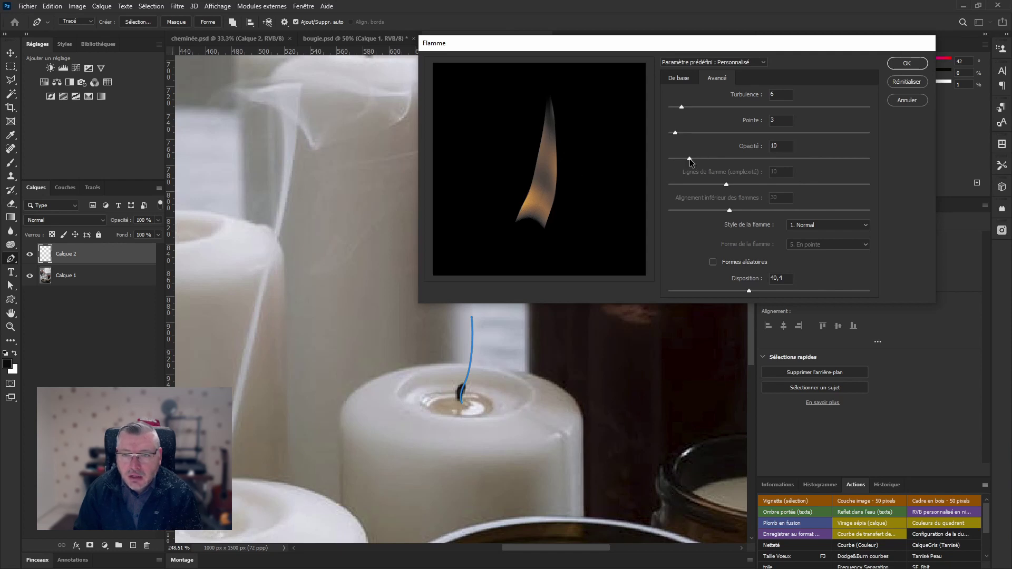
# - Try a flame opacity of 61 and return it to 10
pyautogui.moveTo(689, 159); pyautogui.dragTo(791, 158)
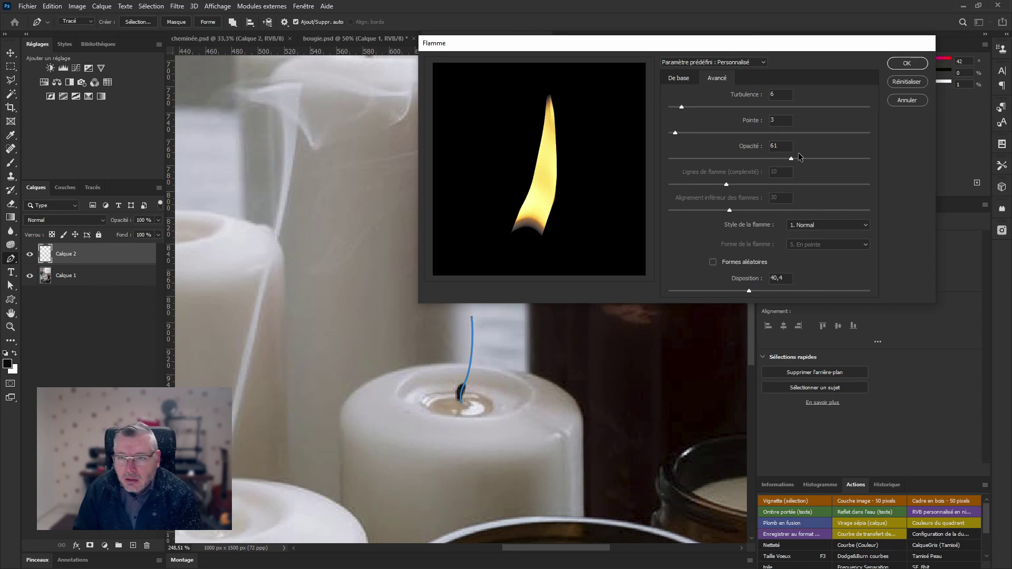
pyautogui.moveTo(790, 159); pyautogui.dragTo(690, 173)
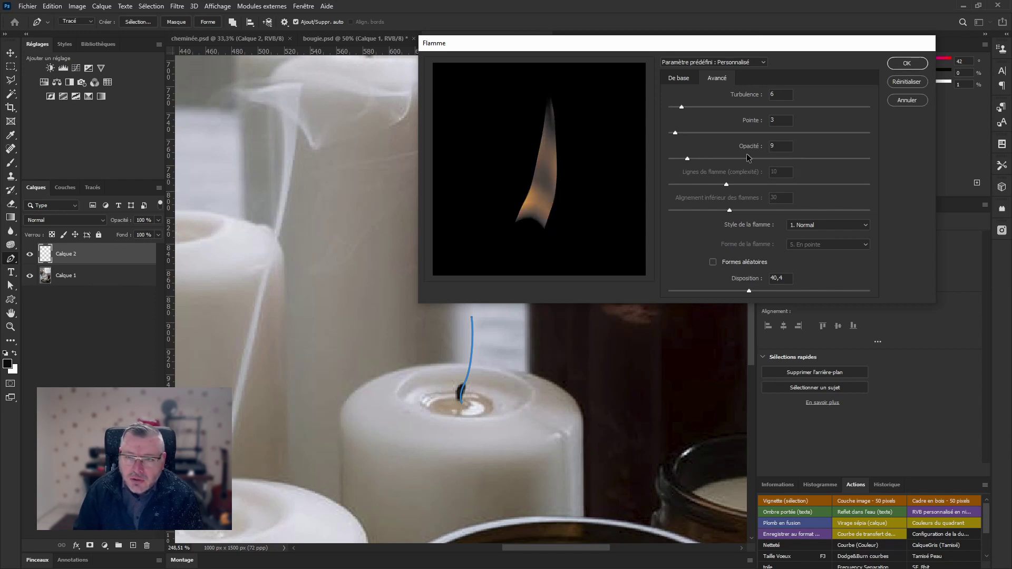
pyautogui.click(779, 146)
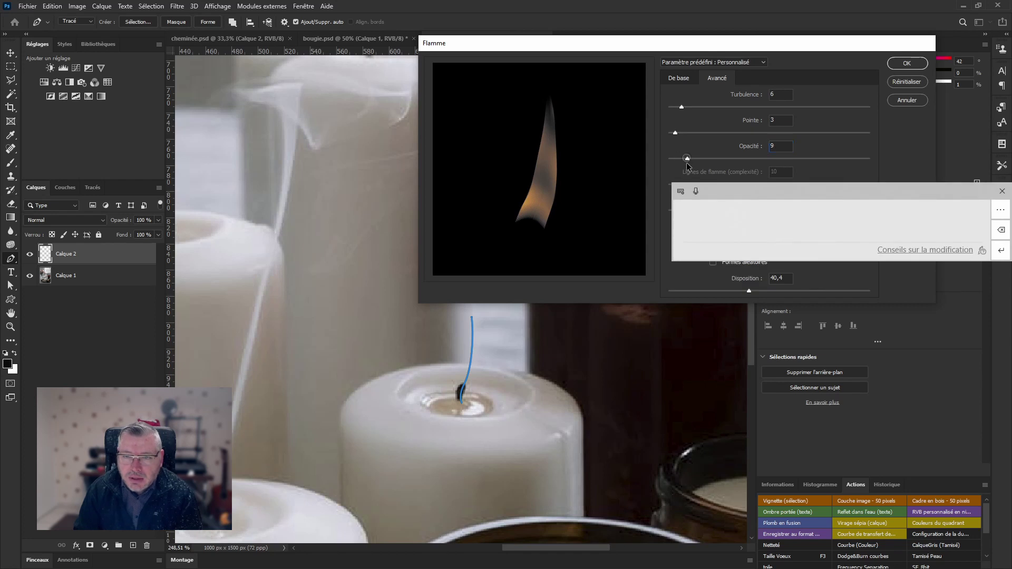
pyautogui.moveTo(686, 158)
pyautogui.mouseDown()
pyautogui.moveTo(673, 160)
pyautogui.moveTo(688, 159)
pyautogui.mouseUp()
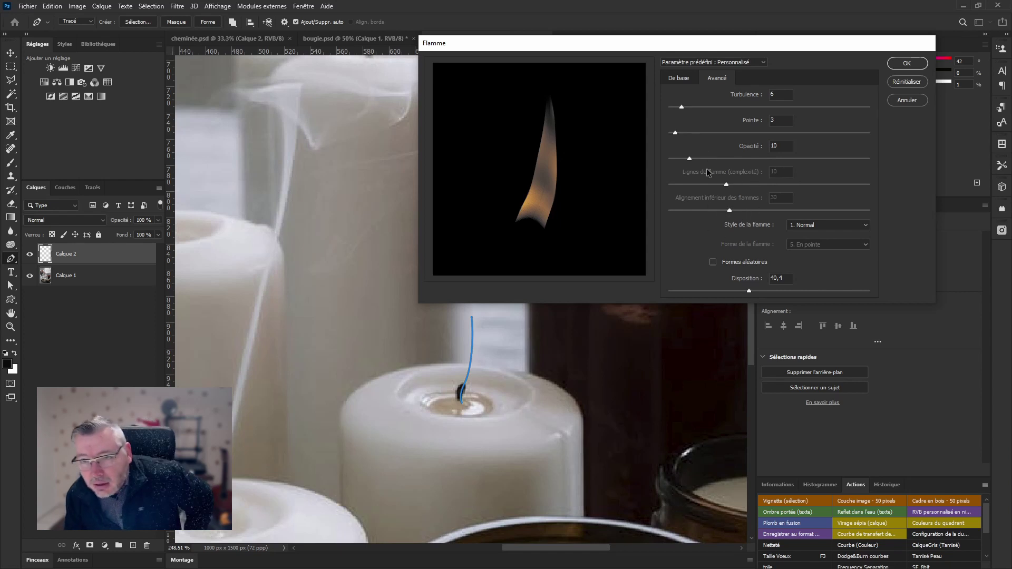
# - Try the Violent and Plat flame styles and return the style to Normal
pyautogui.click(844, 226)
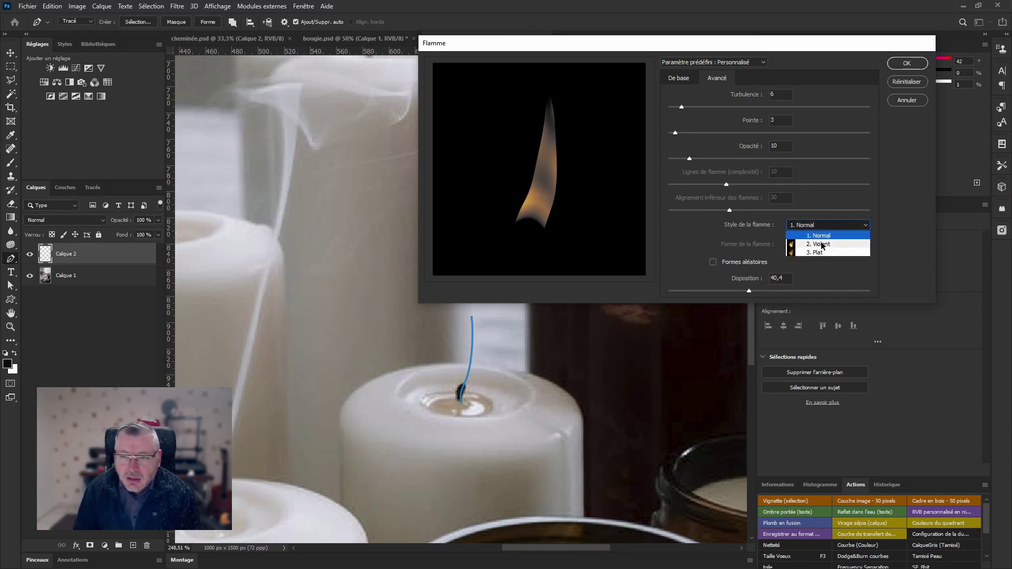
pyautogui.click(820, 244)
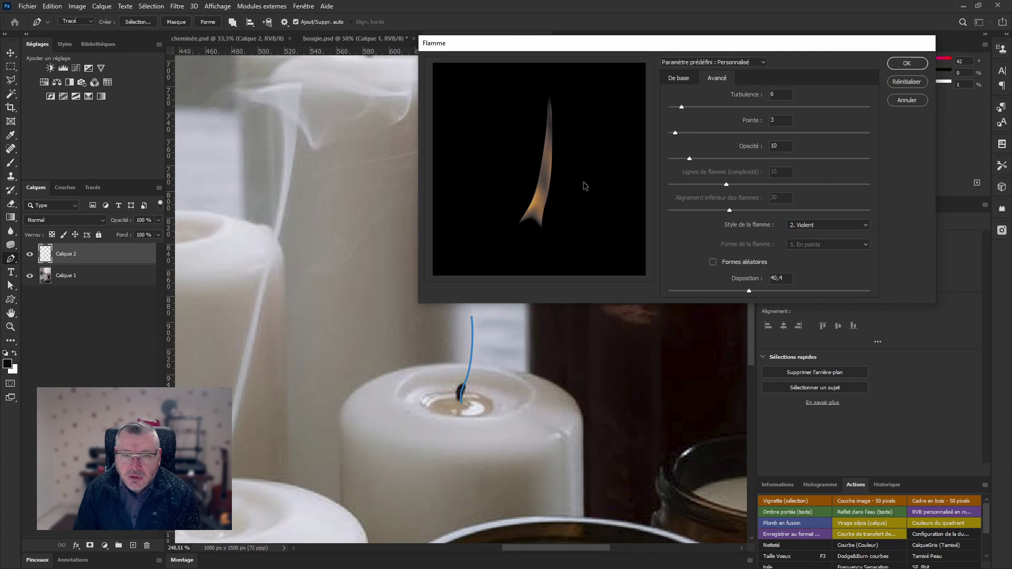
pyautogui.click(818, 228)
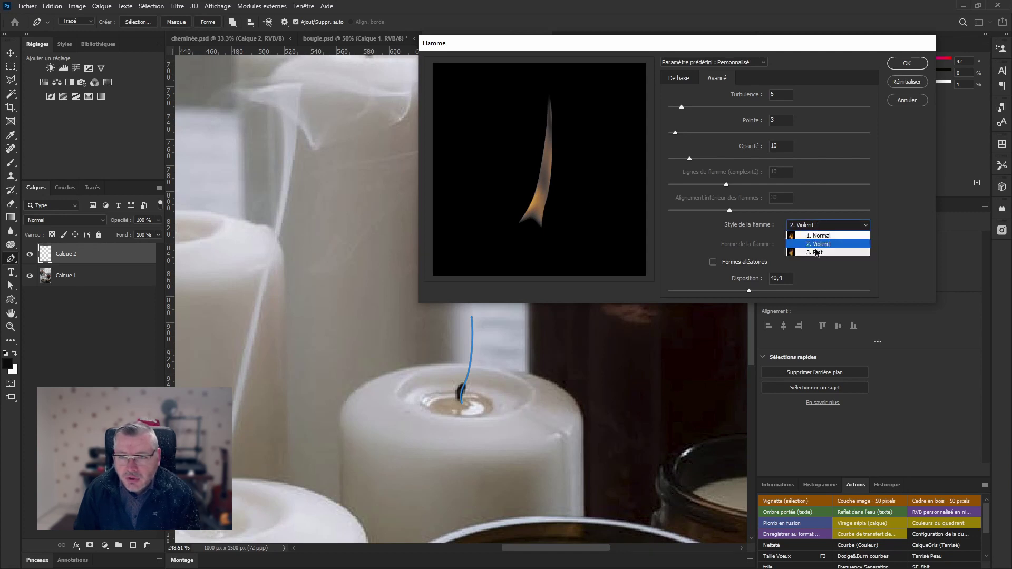
pyautogui.click(816, 236)
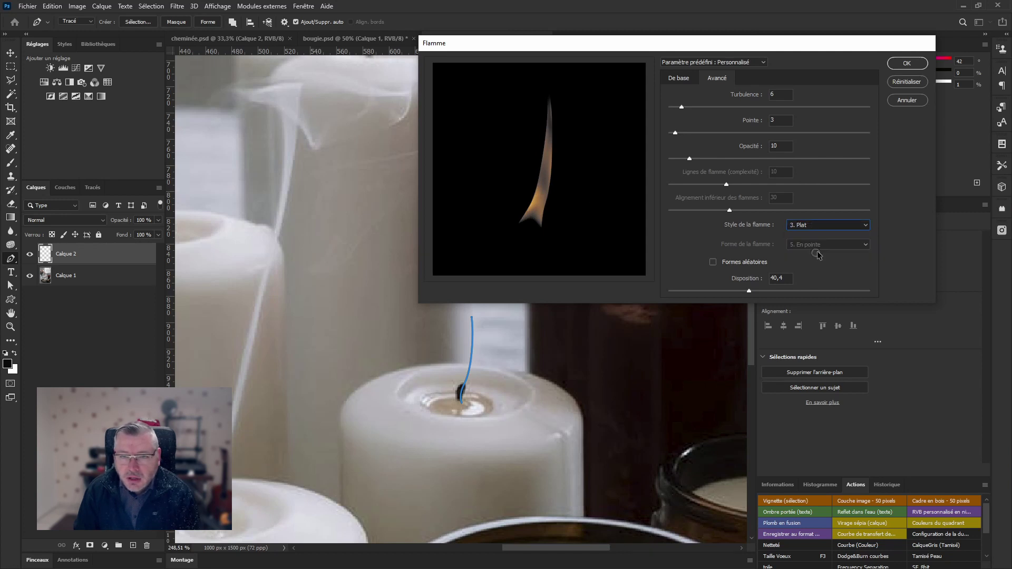
# - Try random flame shapes and an arrangement (Disposition) of 76,5, restoring fixed shapes and 40,4
pyautogui.click(714, 263)
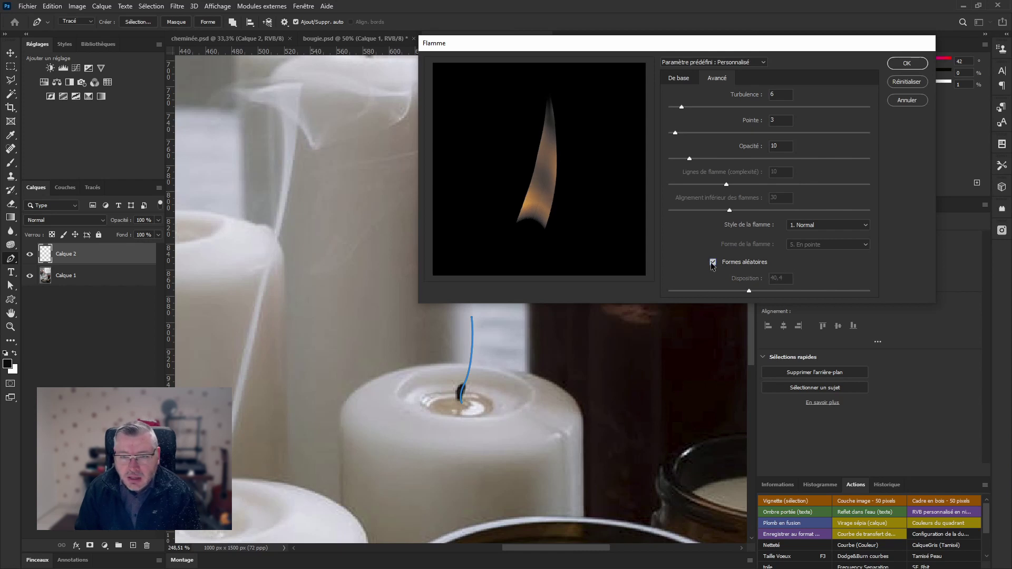
pyautogui.click(712, 263)
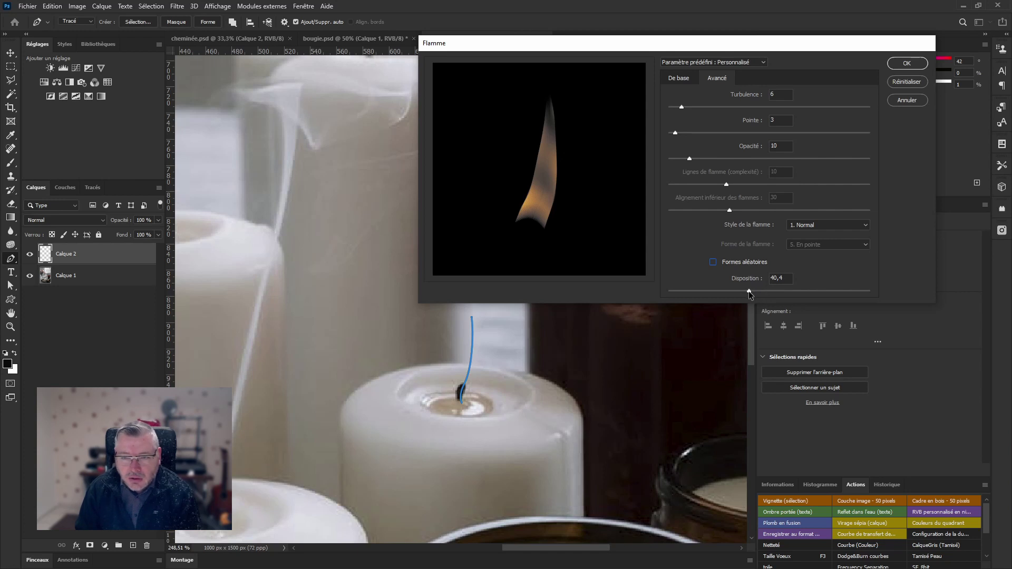
pyautogui.moveTo(748, 291); pyautogui.dragTo(811, 294)
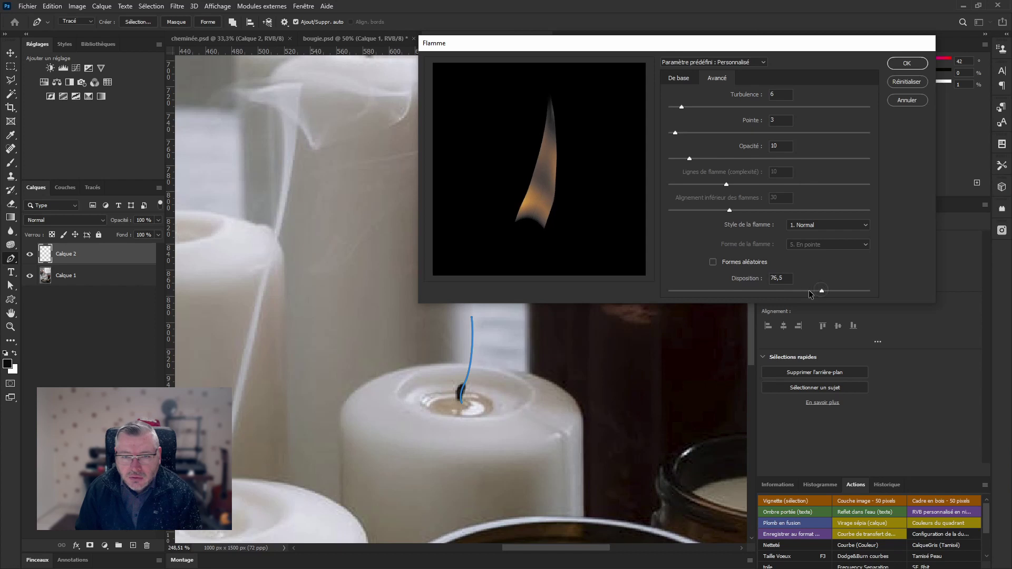
pyautogui.click(749, 291)
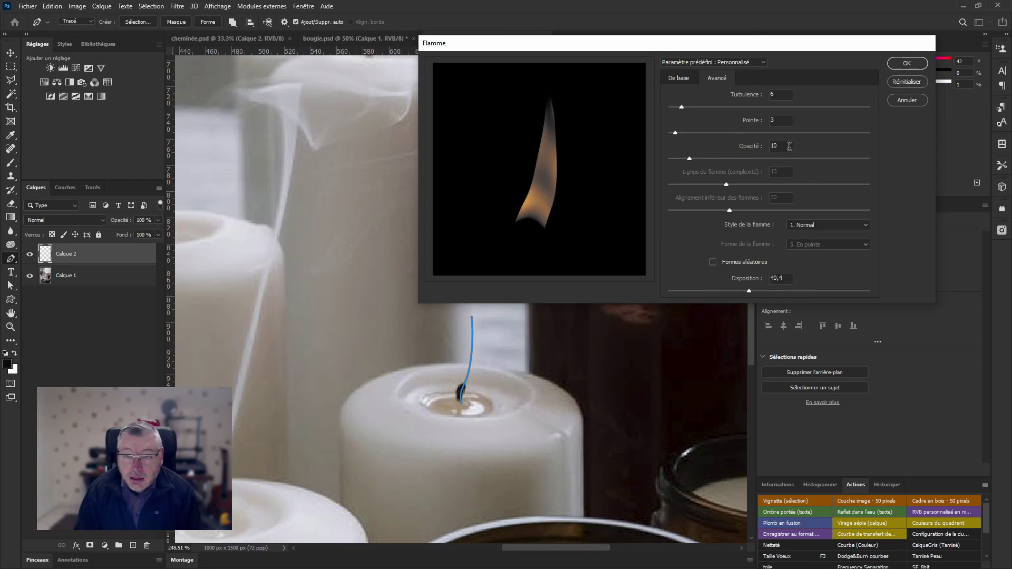
# - Render the flame on Calque 2 with the chosen settings and deselect the work path so its line is hidden
pyautogui.click(913, 65)
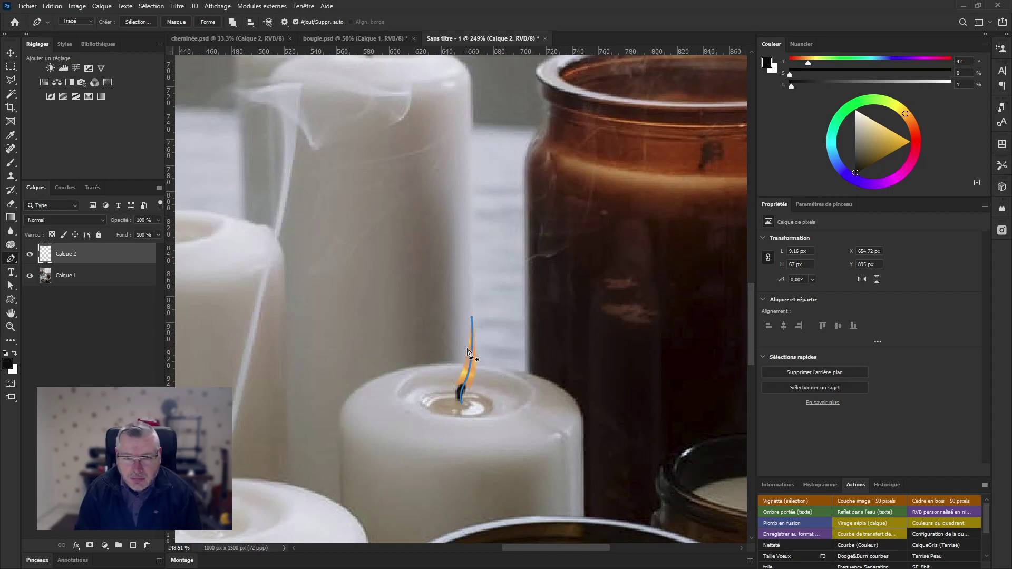
pyautogui.click(92, 187)
pyautogui.click(88, 289)
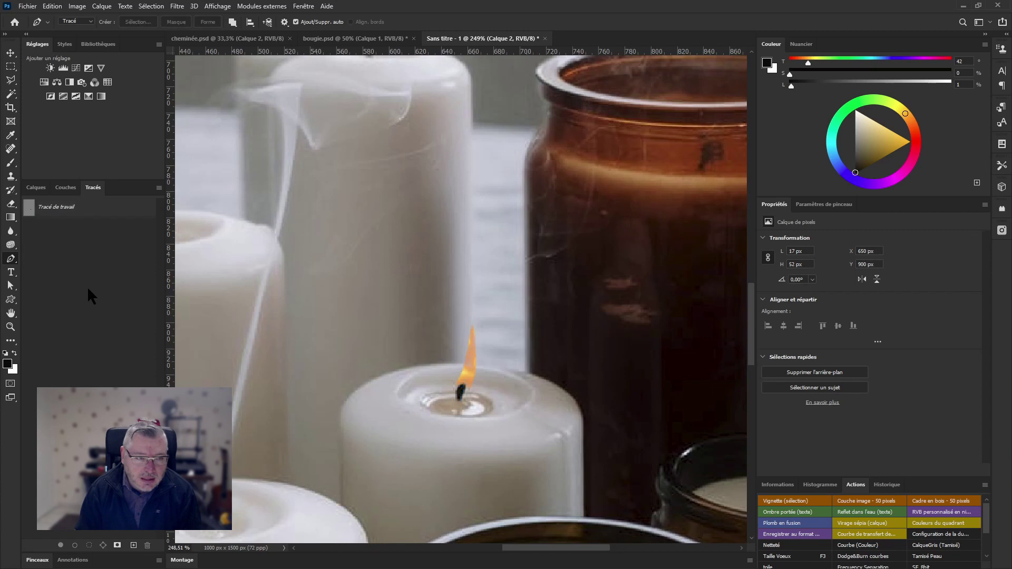
pyautogui.click(43, 188)
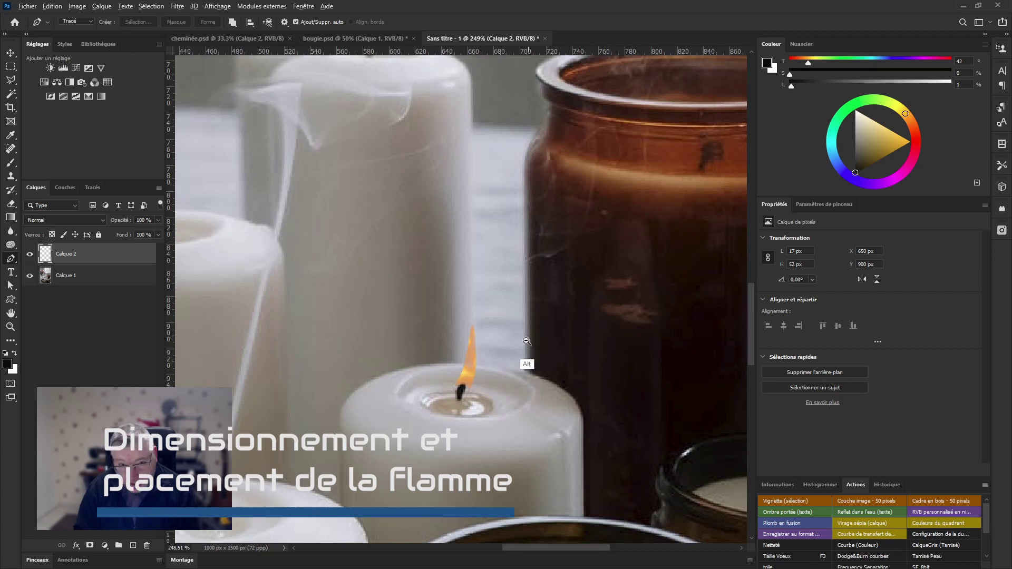
# - Transform the flame layer, scaling it proportionally to about 149 % and placing its base on the candle wick
pyautogui.moveTo(521, 346); pyautogui.dragTo(482, 393)
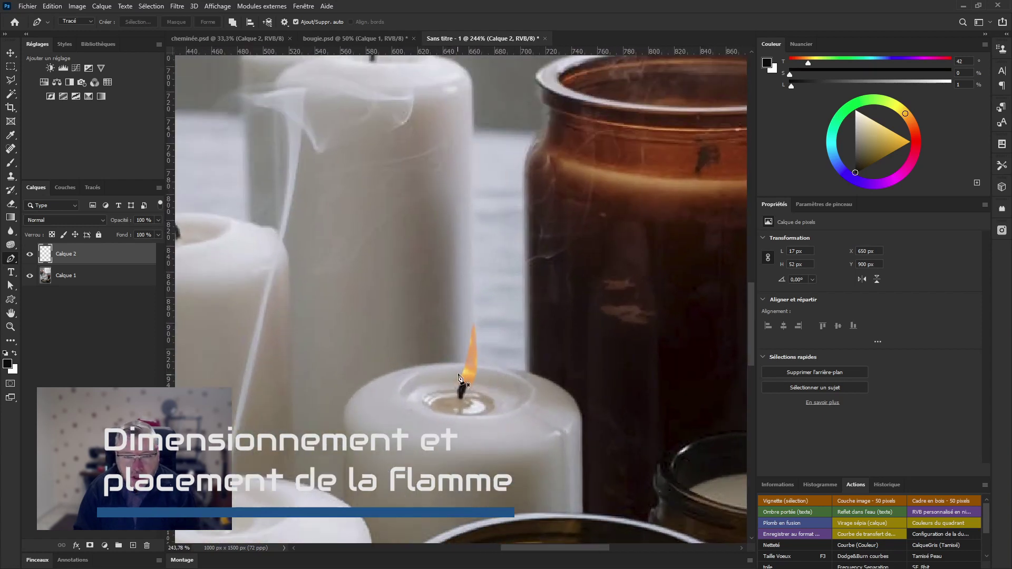
pyautogui.click(30, 259)
pyautogui.click(30, 254)
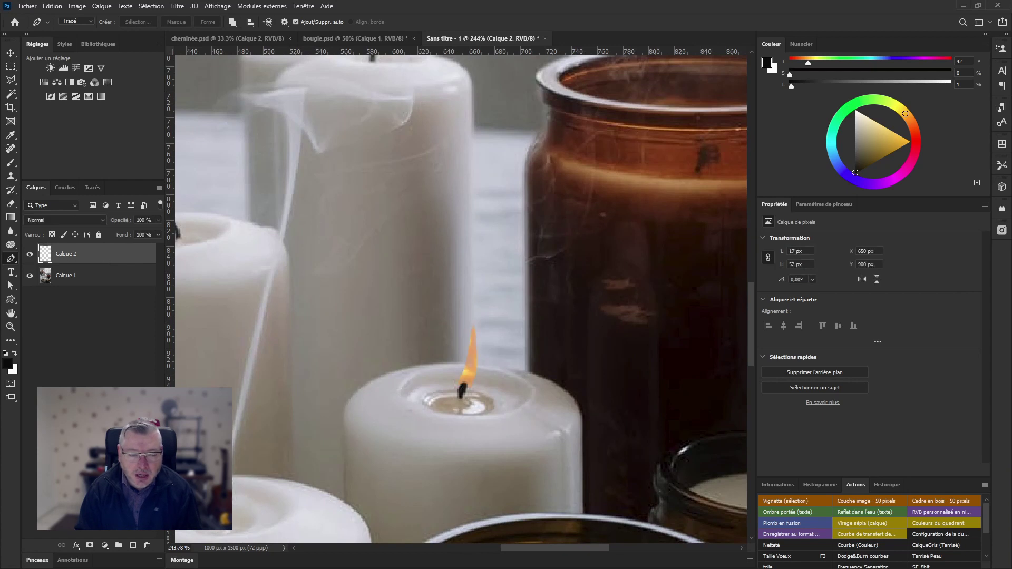
pyautogui.hotkey('ctrl', 't')
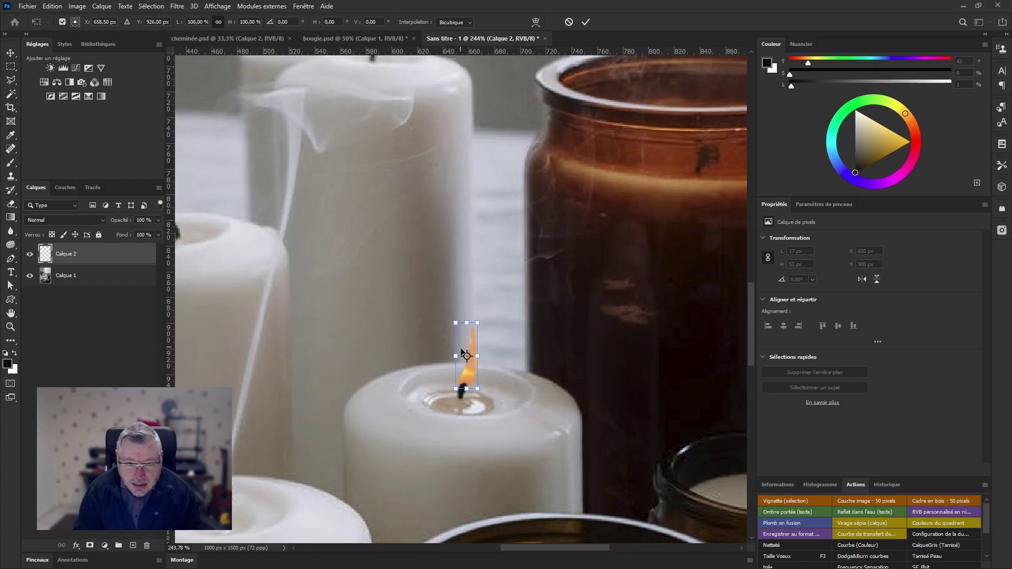
pyautogui.moveTo(467, 357); pyautogui.dragTo(465, 361)
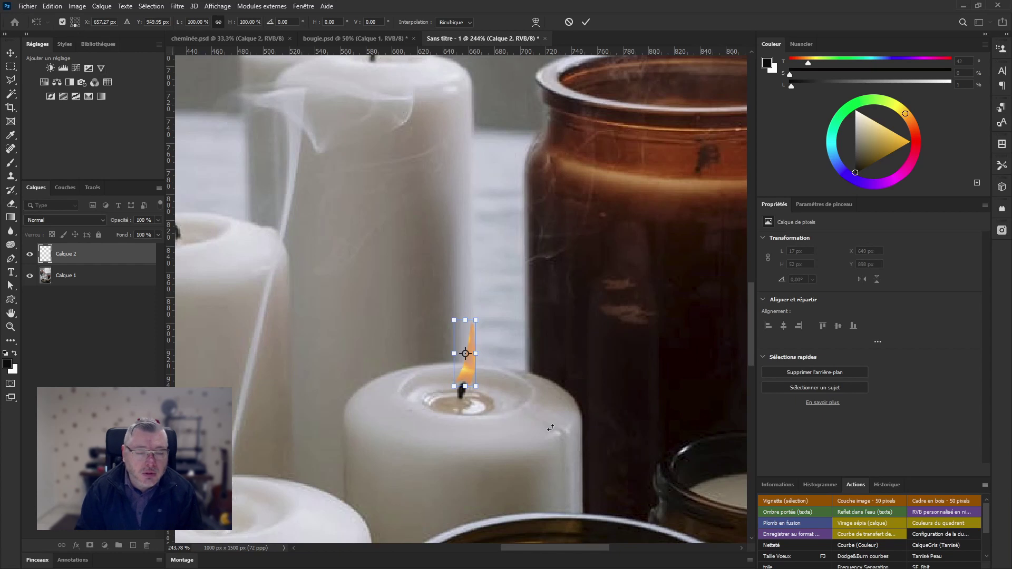
pyautogui.moveTo(464, 318)
pyautogui.mouseDown()
pyautogui.moveTo(465, 291)
pyautogui.moveTo(465, 301)
pyautogui.mouseUp()
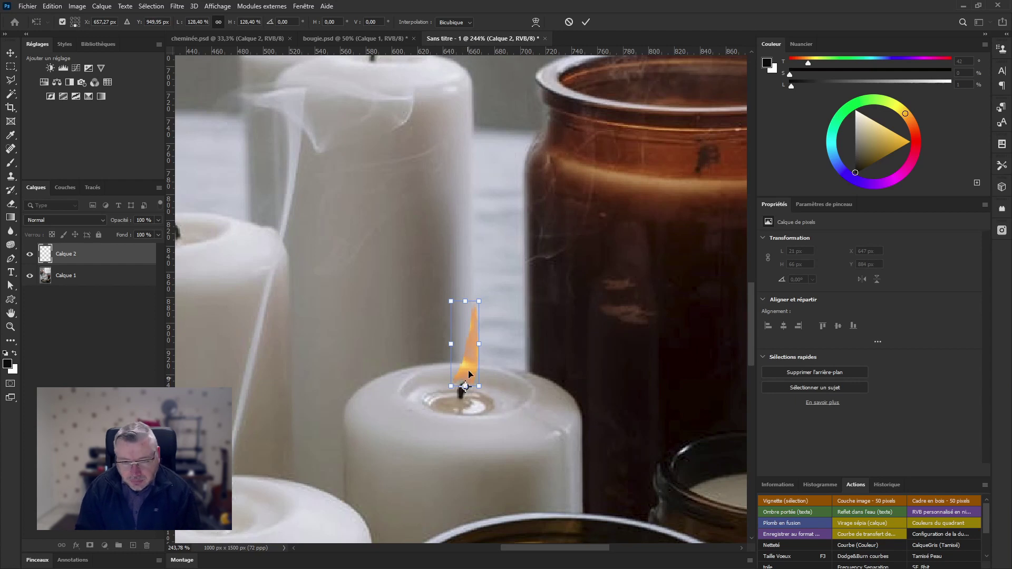
pyautogui.moveTo(465, 305); pyautogui.dragTo(463, 291)
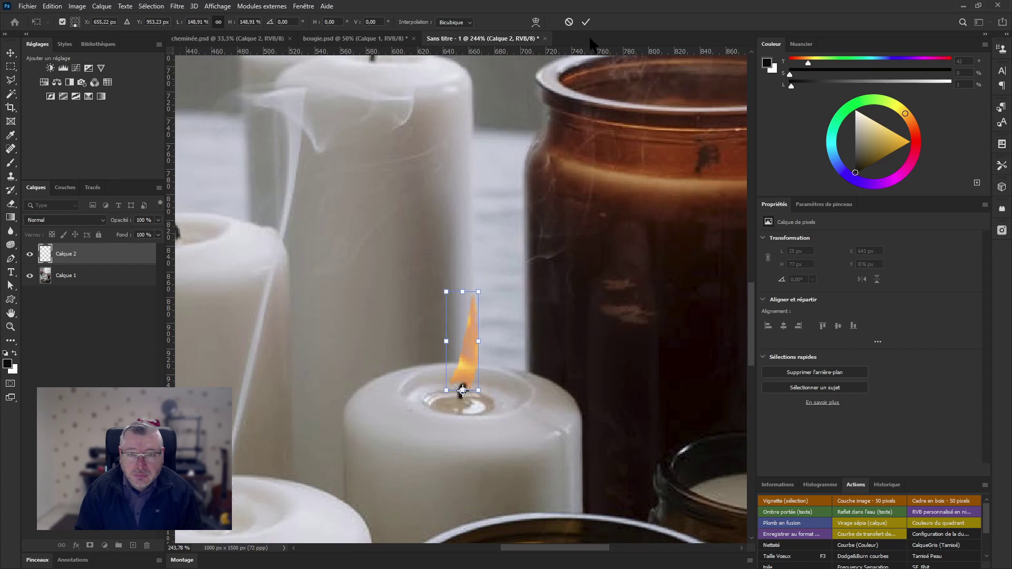
pyautogui.click(585, 21)
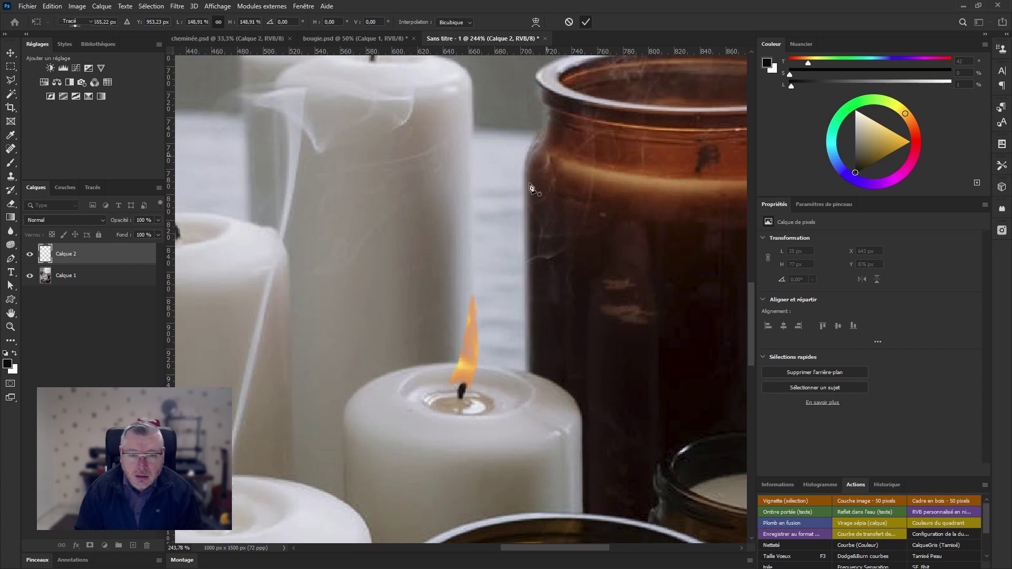
# - Move the flame slightly sideways and up over the wick to X 647 px, Y 873 px
pyautogui.press('p')
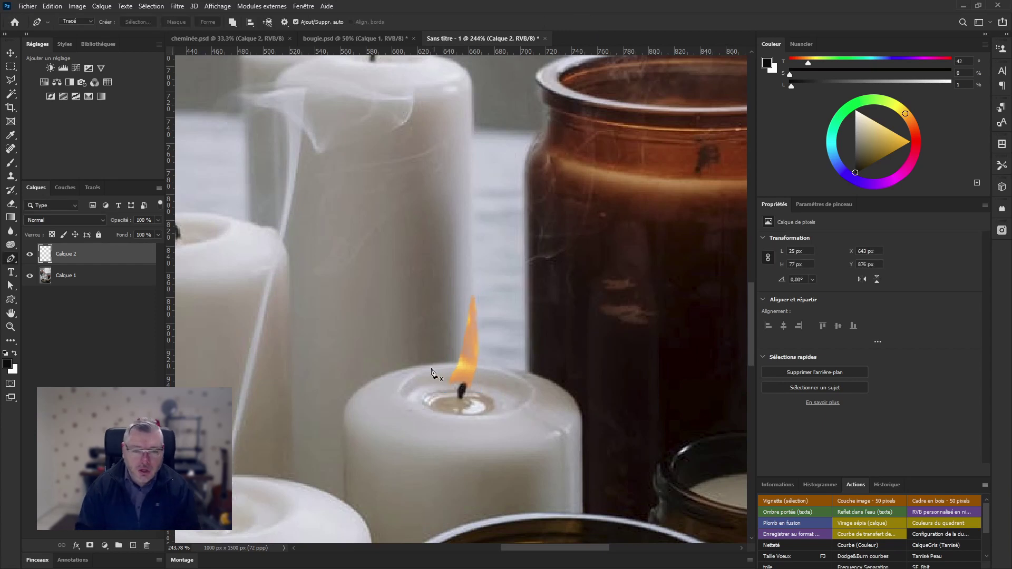
pyautogui.press('v')
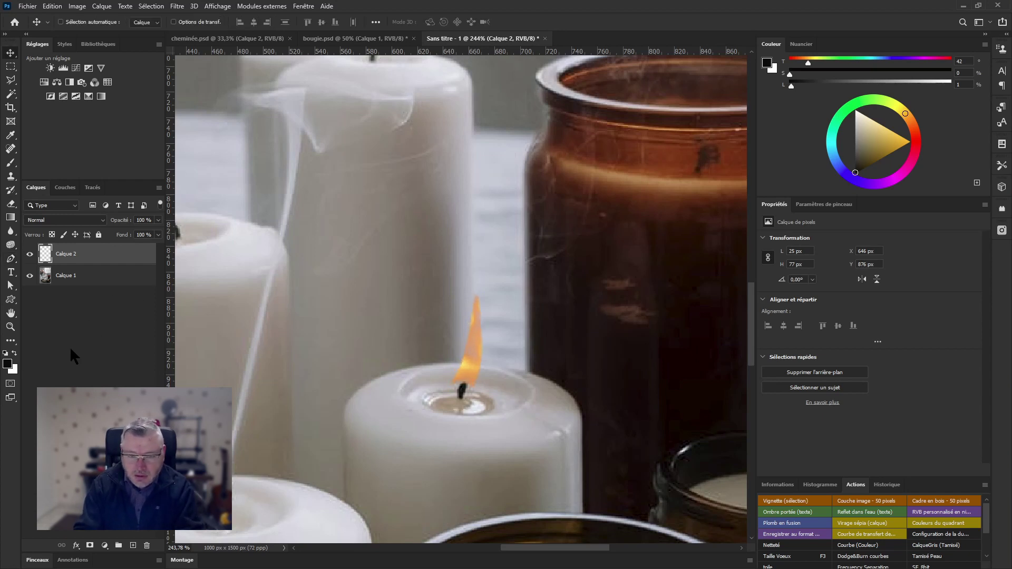
pyautogui.press('Up')
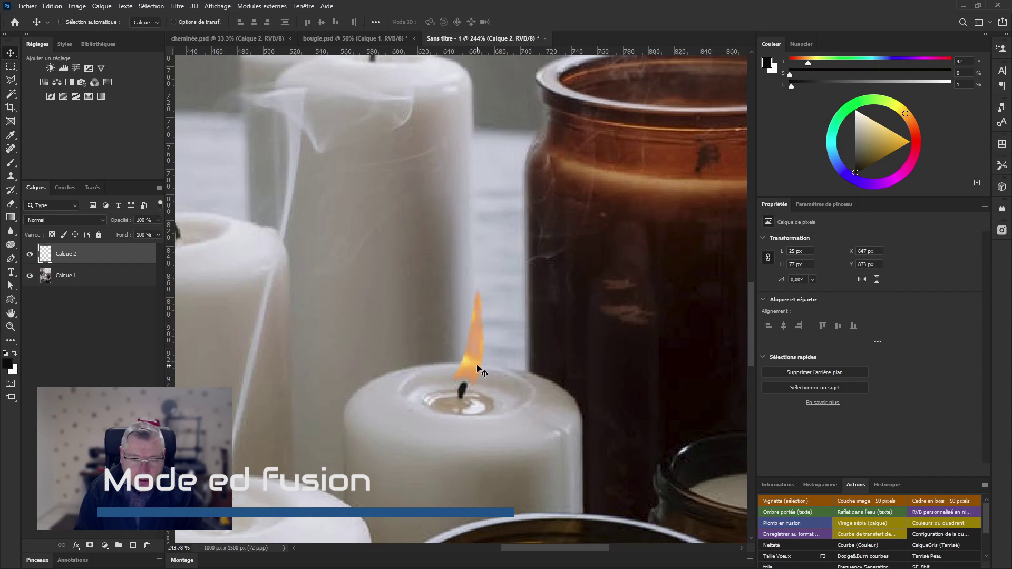
# - Set the blend mode of Calque 2 to Lumière crue and convert the layer to a smart object
pyautogui.click(64, 220)
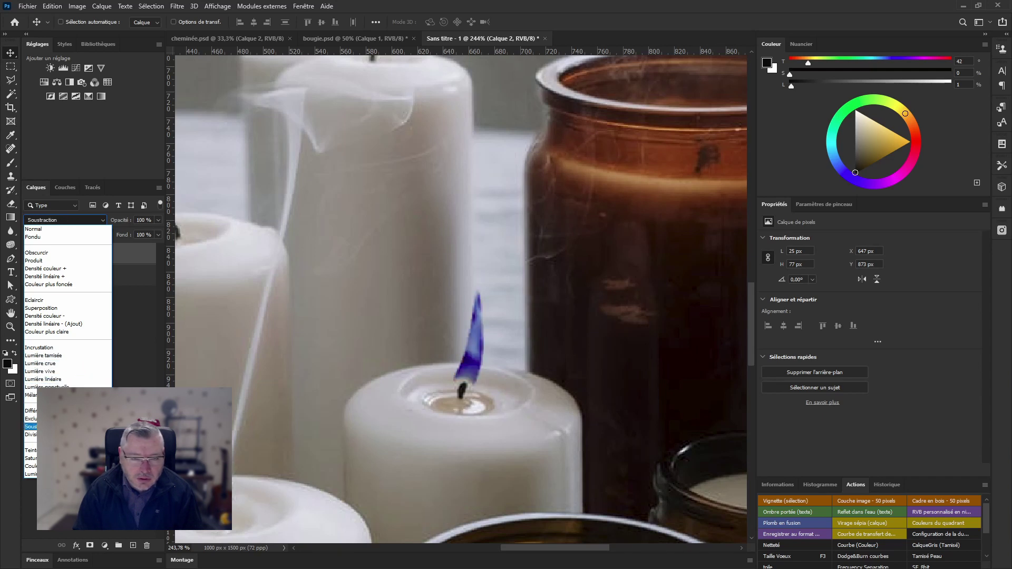
pyautogui.click(54, 363)
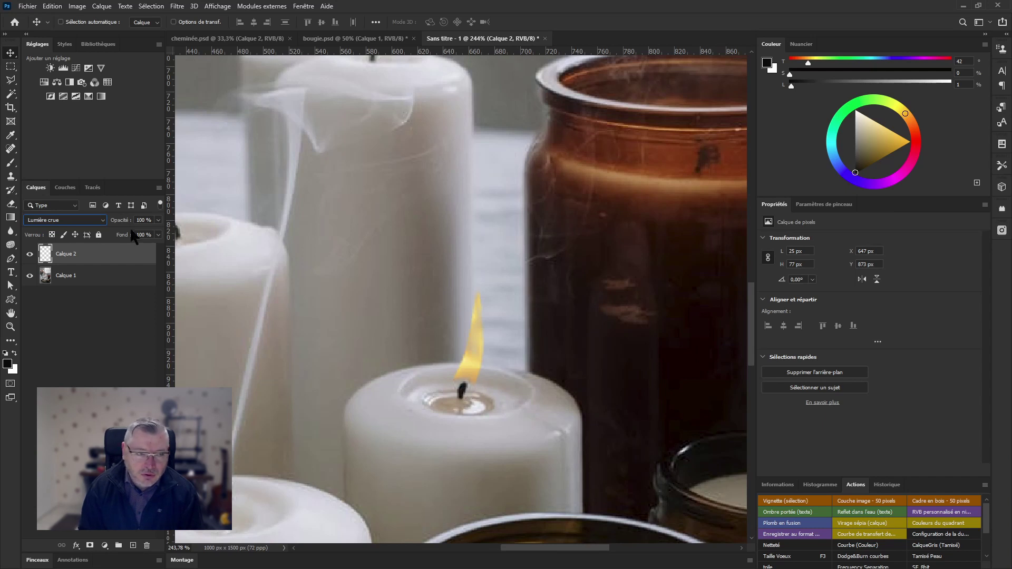
pyautogui.rightClick(109, 257)
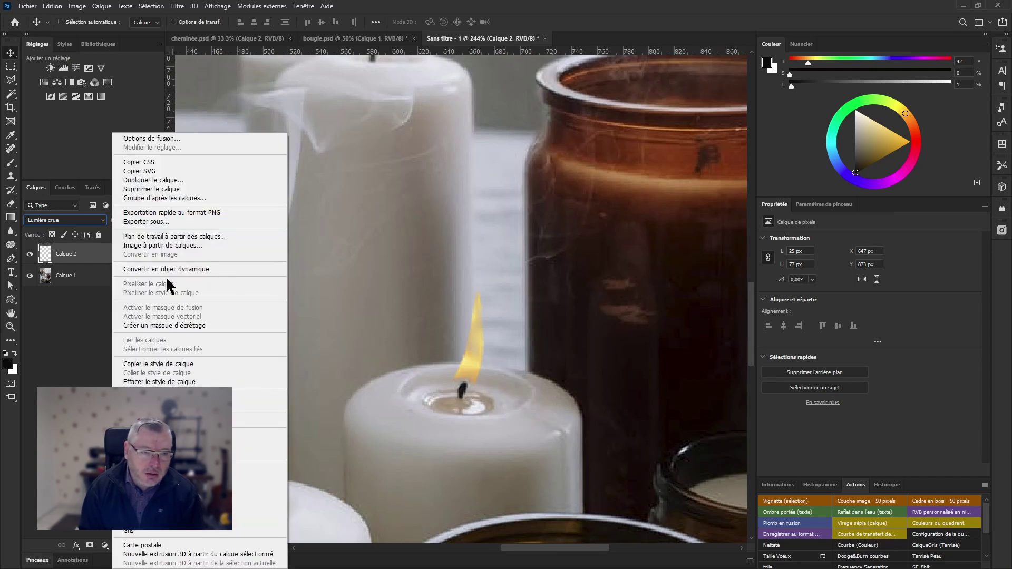
pyautogui.click(172, 269)
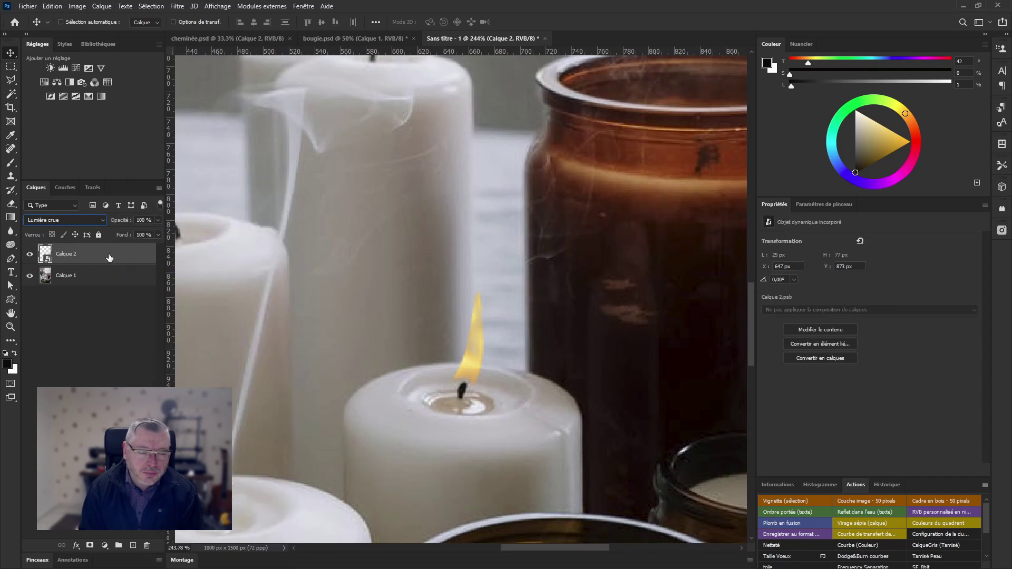
# - Apply the Fluidité filter to the flame, pushing its base down around the wick with a size 25 brush
pyautogui.click(177, 6)
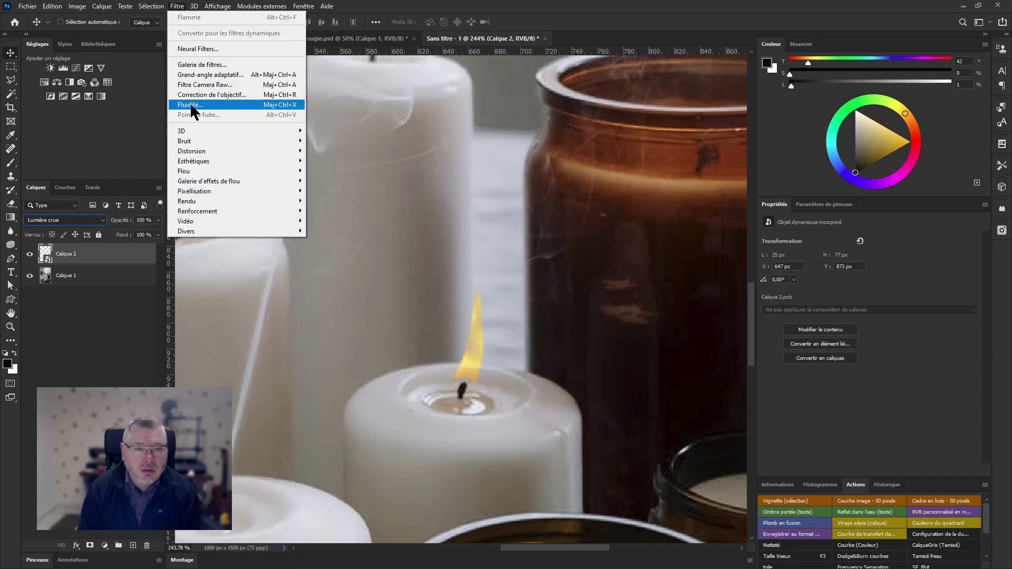
pyautogui.click(190, 105)
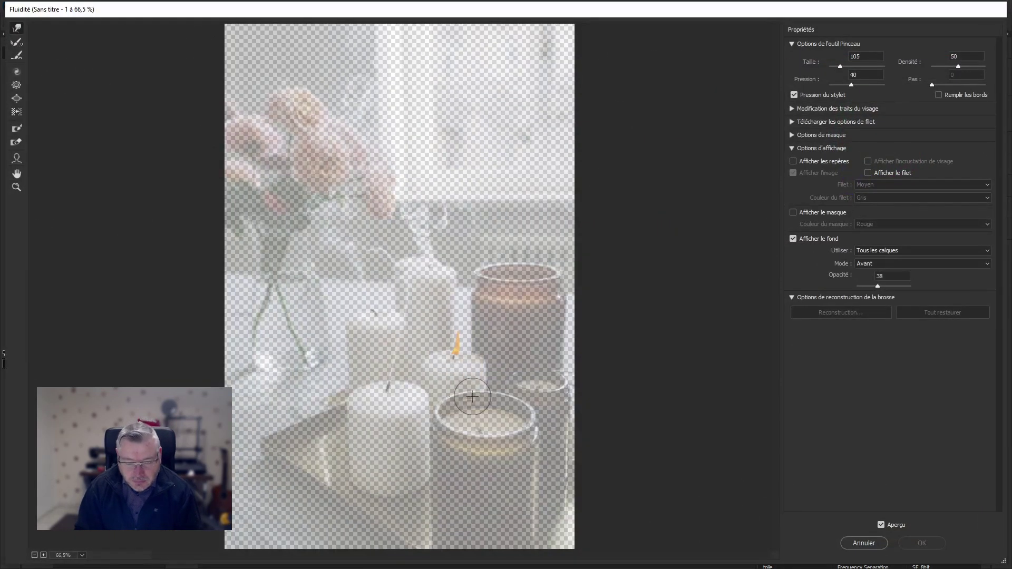
pyautogui.keyDown('ctrl'); pyautogui.click(449, 369); pyautogui.keyUp('ctrl')
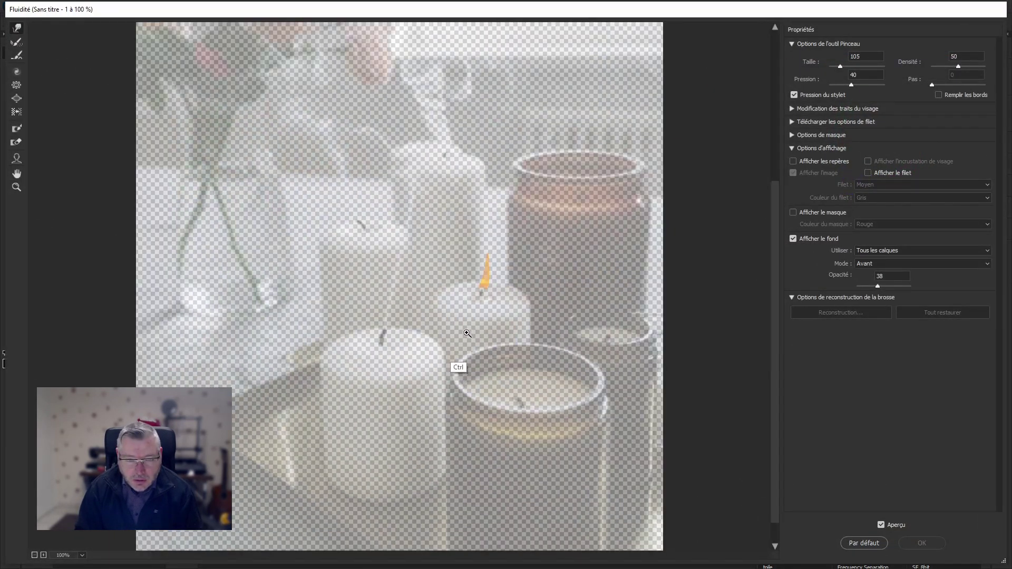
pyautogui.keyDown('ctrl'); pyautogui.click(481, 314); pyautogui.keyUp('ctrl')
pyautogui.keyDown('ctrl'); pyautogui.click(404, 284); pyautogui.keyUp('ctrl')
pyautogui.keyDown('ctrl'); pyautogui.click(410, 318); pyautogui.keyUp('ctrl')
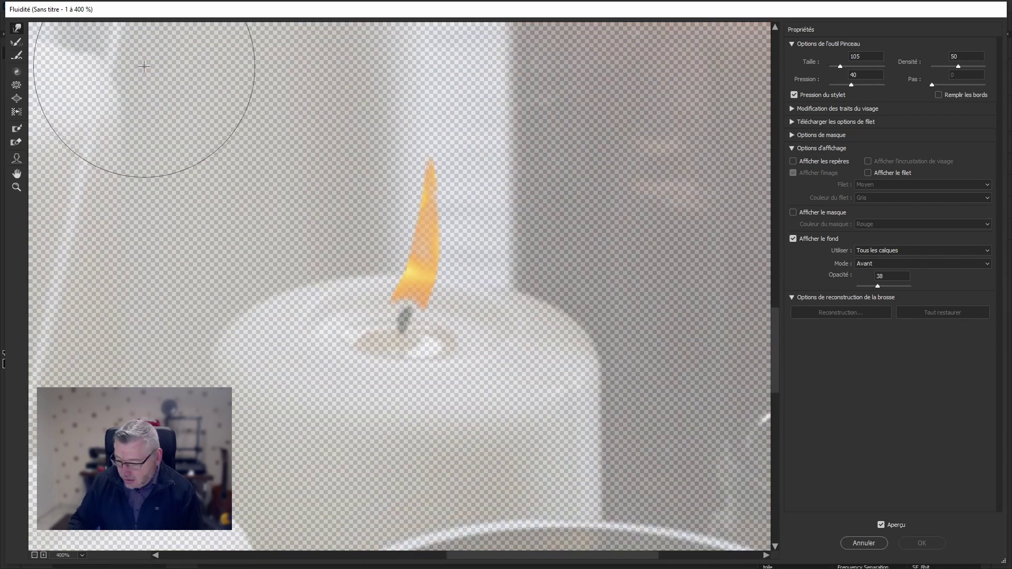
pyautogui.keyDown('alt'); pyautogui.rightClick(283, 272); pyautogui.keyUp('alt')
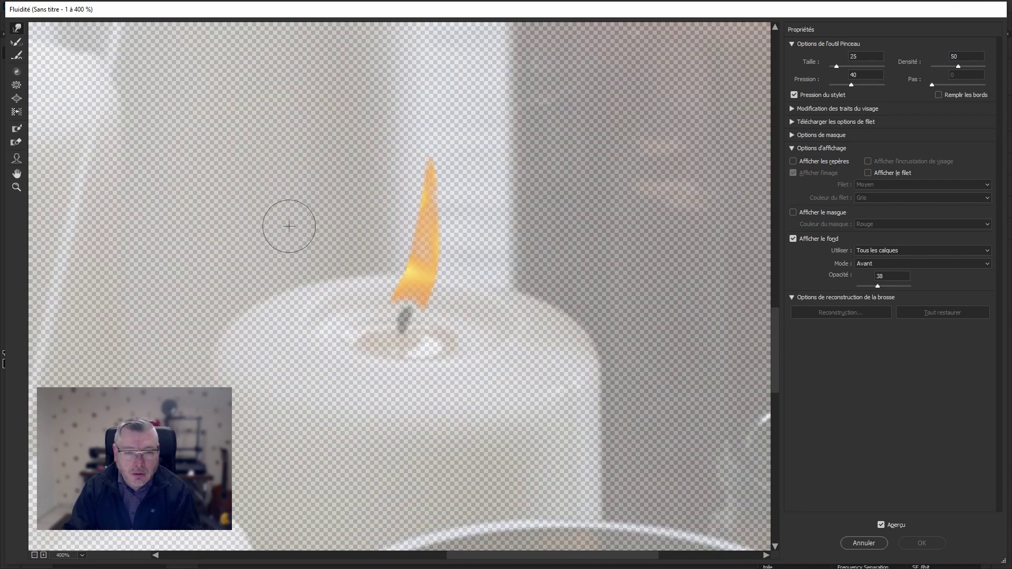
pyautogui.moveTo(379, 311)
pyautogui.mouseDown()
pyautogui.moveTo(426, 321)
pyautogui.moveTo(438, 306)
pyautogui.moveTo(445, 324)
pyautogui.moveTo(435, 309)
pyautogui.moveTo(427, 330)
pyautogui.moveTo(437, 317)
pyautogui.moveTo(423, 332)
pyautogui.moveTo(404, 324)
pyautogui.moveTo(416, 349)
pyautogui.moveTo(481, 344)
pyautogui.mouseUp()
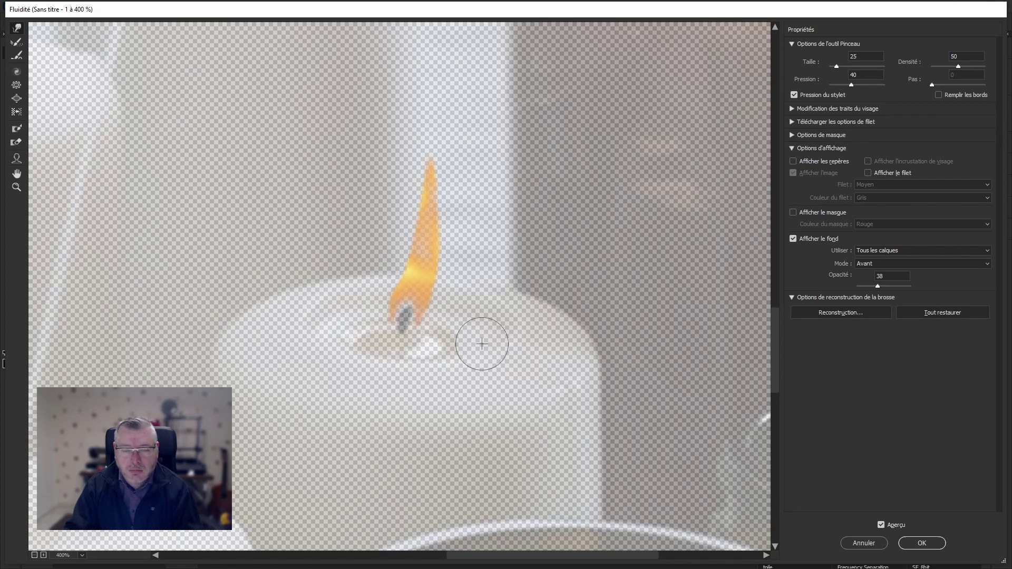
pyautogui.click(921, 543)
# - Collapse the smart filter list under Calque 2
pyautogui.scroll(-5, 462, 381)
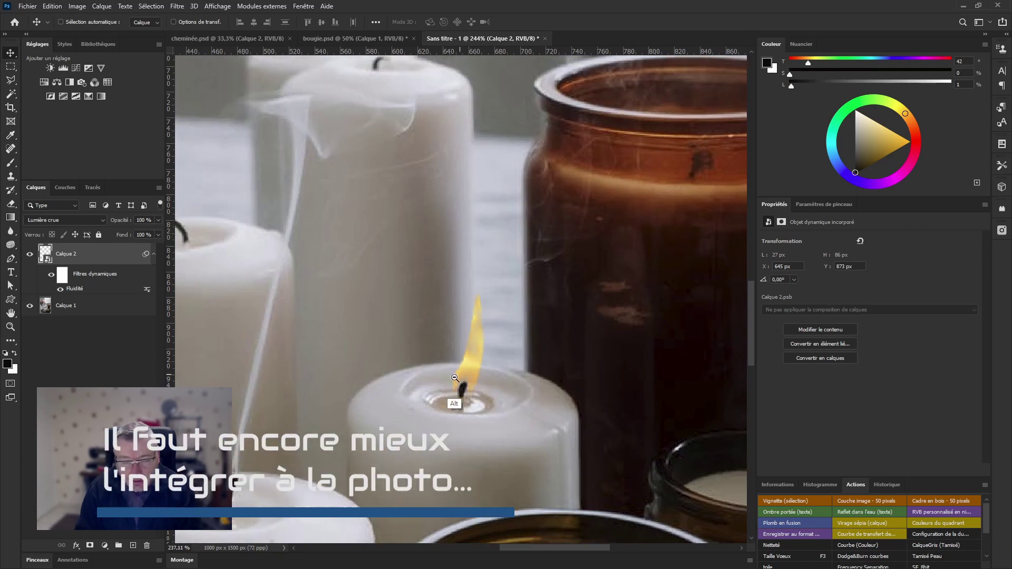
pyautogui.scroll(2, 438, 390)
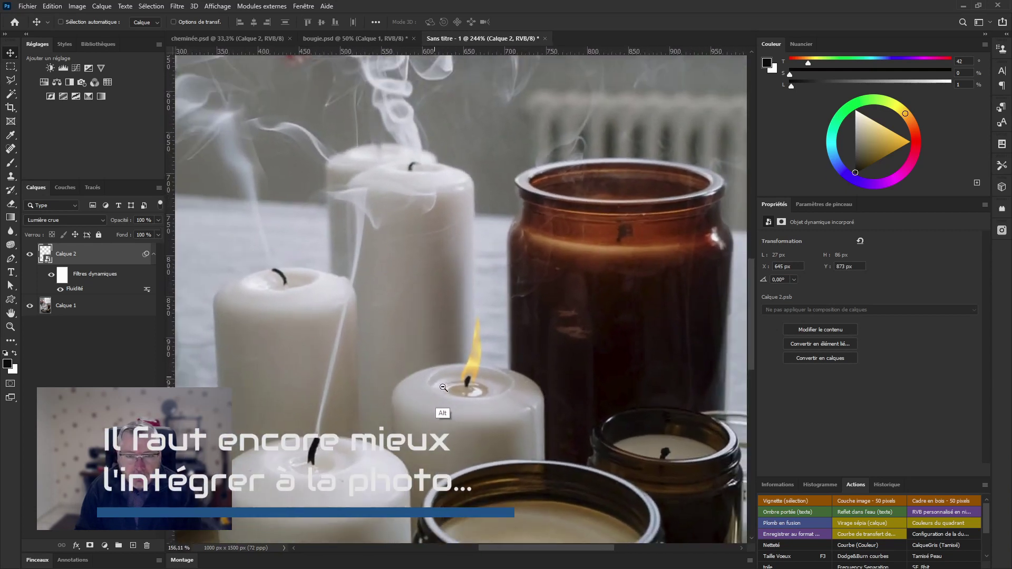
pyautogui.scroll(3, 485, 383)
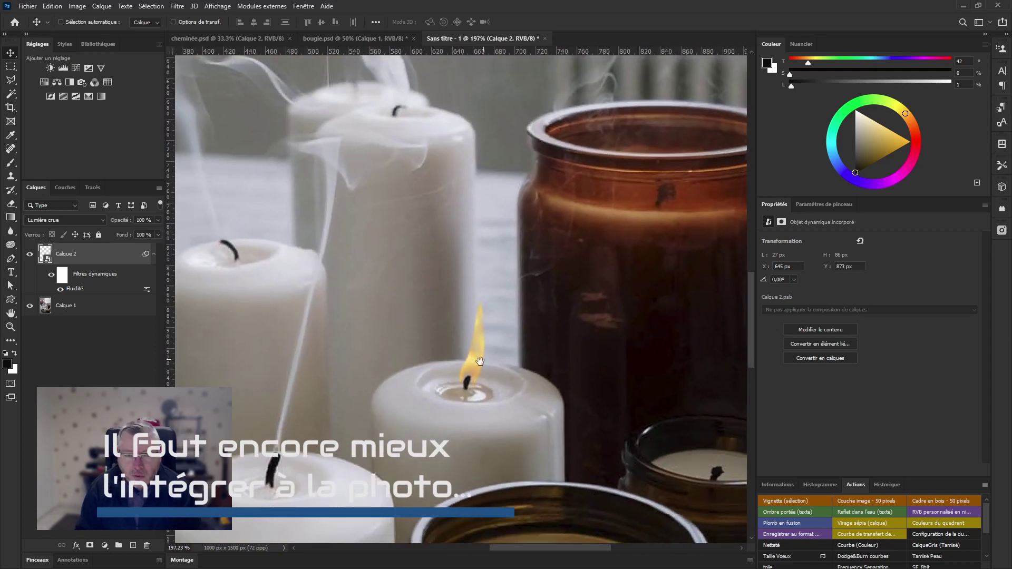
pyautogui.click(153, 254)
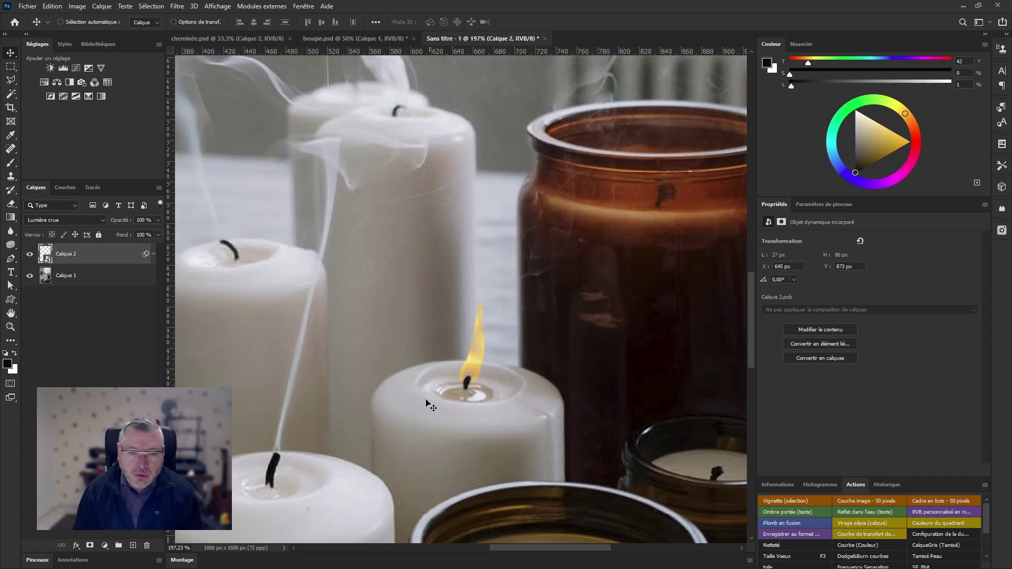
# - Create a new empty layer above Calque 2, resize the brush to 145 px and sample the flame's orange as the paint colour
pyautogui.hotkey('ctrl', 'shift', 'alt', 'n')
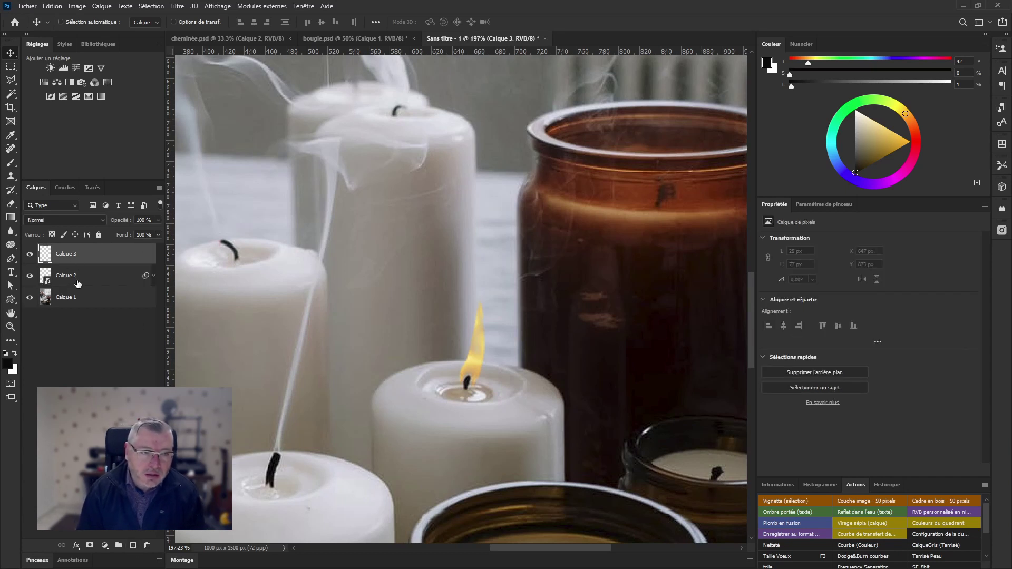
pyautogui.press('b')
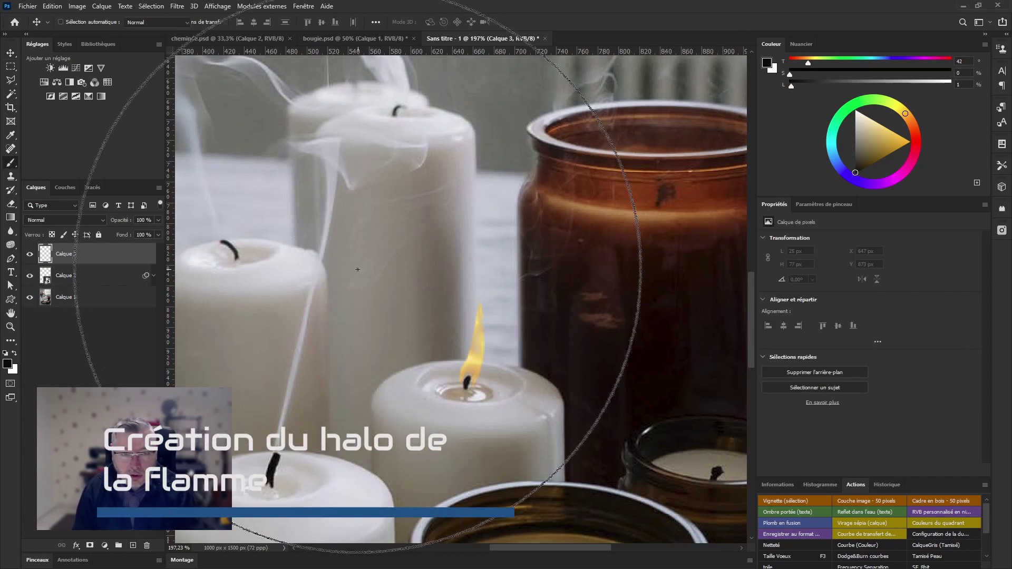
pyautogui.moveTo(416, 311); pyautogui.dragTo(343, 280)
pyautogui.keyDown('alt'); pyautogui.click(476, 367); pyautogui.keyUp('alt')
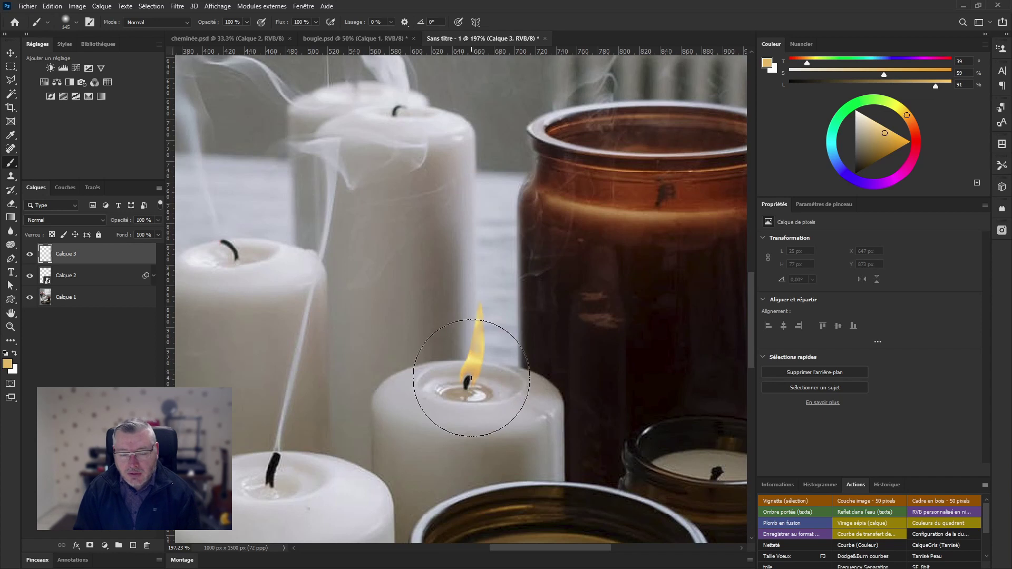
pyautogui.press('alt')
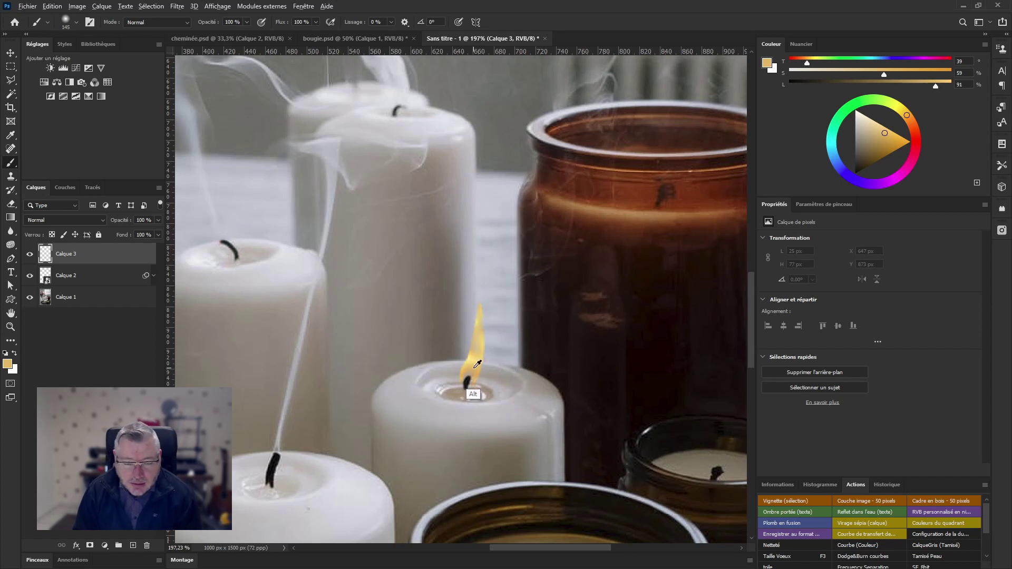
pyautogui.keyDown('alt'); pyautogui.click(472, 367); pyautogui.keyUp('alt')
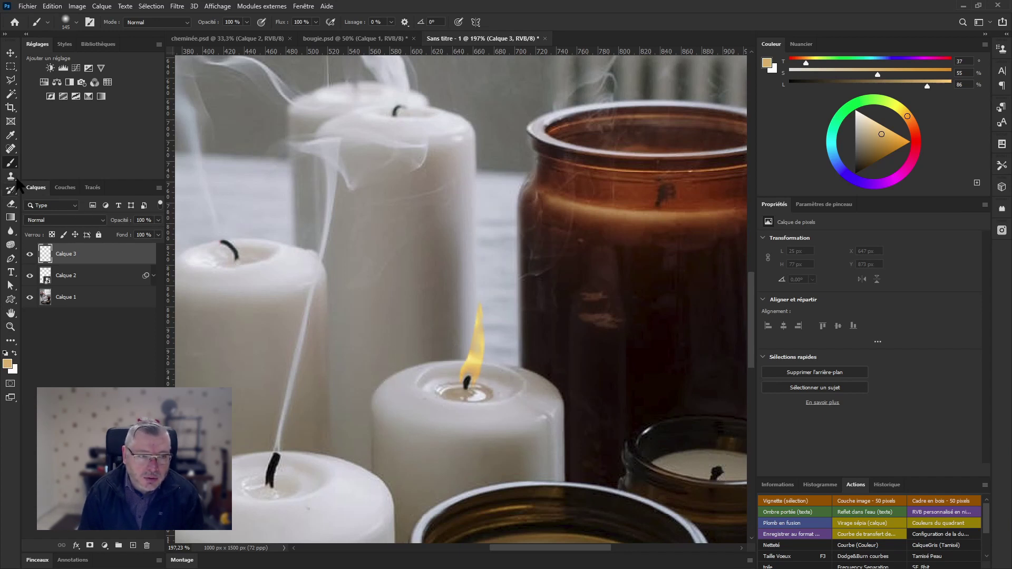
# - Paint a single dab of the sampled orange over the wick with the 145 px brush at 0 % hardness
pyautogui.keyDown('alt'); pyautogui.rightClick(431, 358); pyautogui.keyUp('alt')
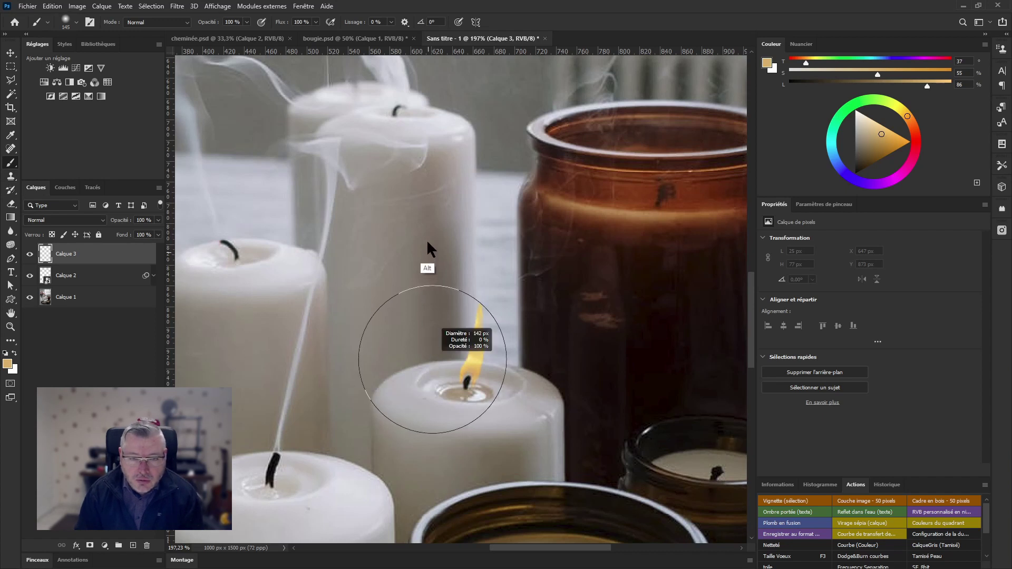
pyautogui.click(77, 21)
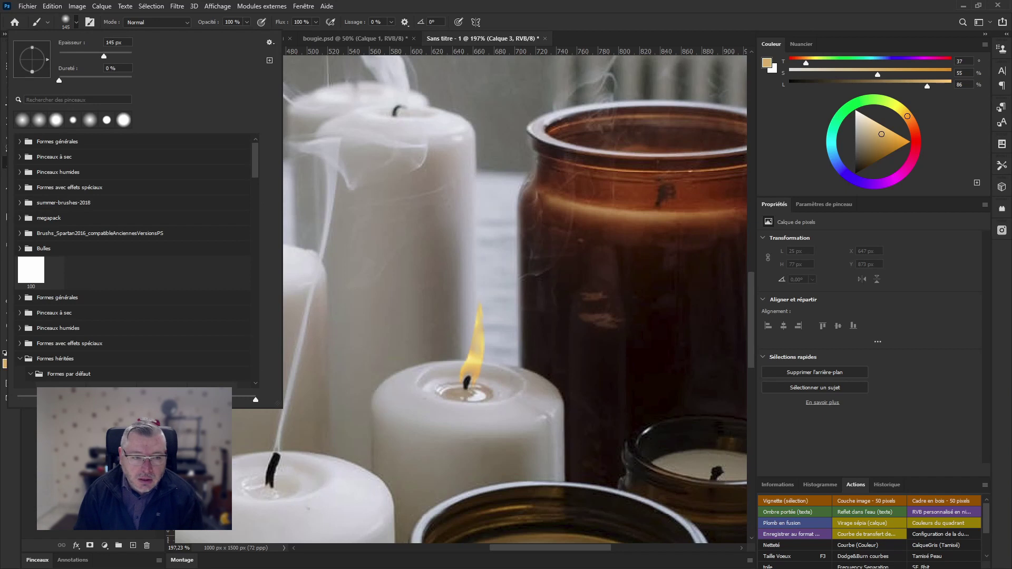
pyautogui.press('Escape')
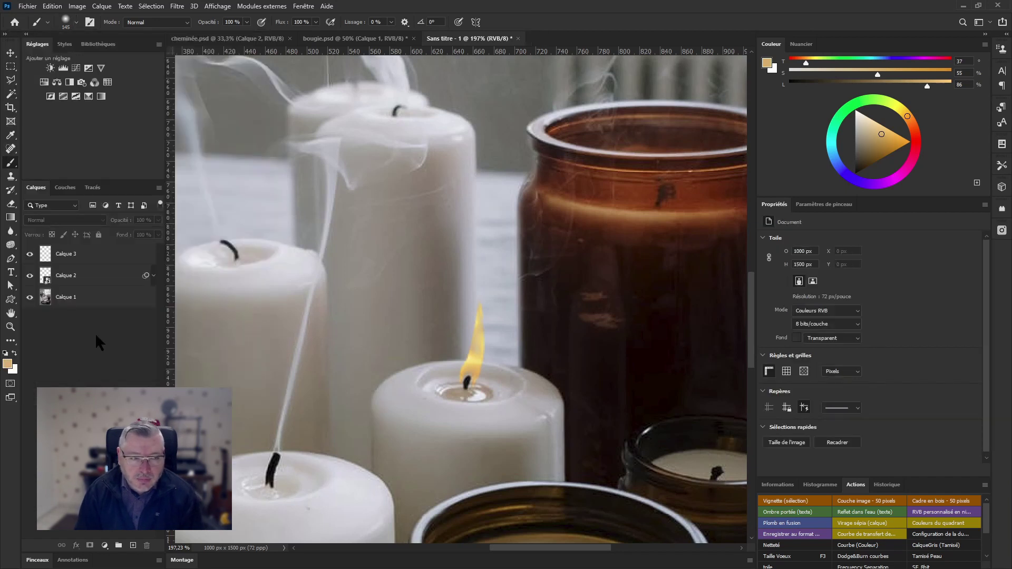
pyautogui.click(467, 385)
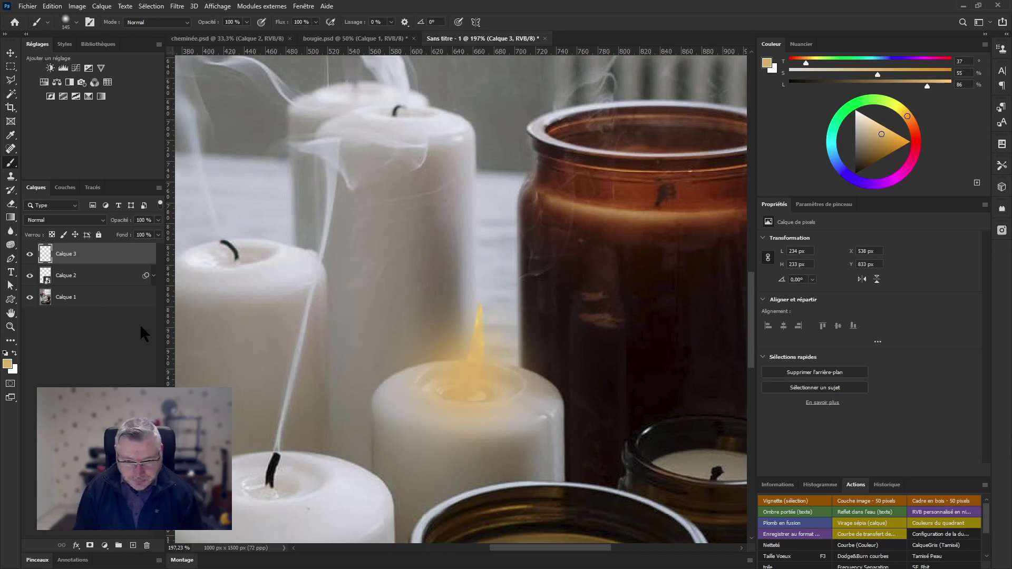
# - Squash the orange glow on Calque 3 to 45.92 % height and centre it over the melted wax around the wick
pyautogui.hotkey('ctrl', 't')
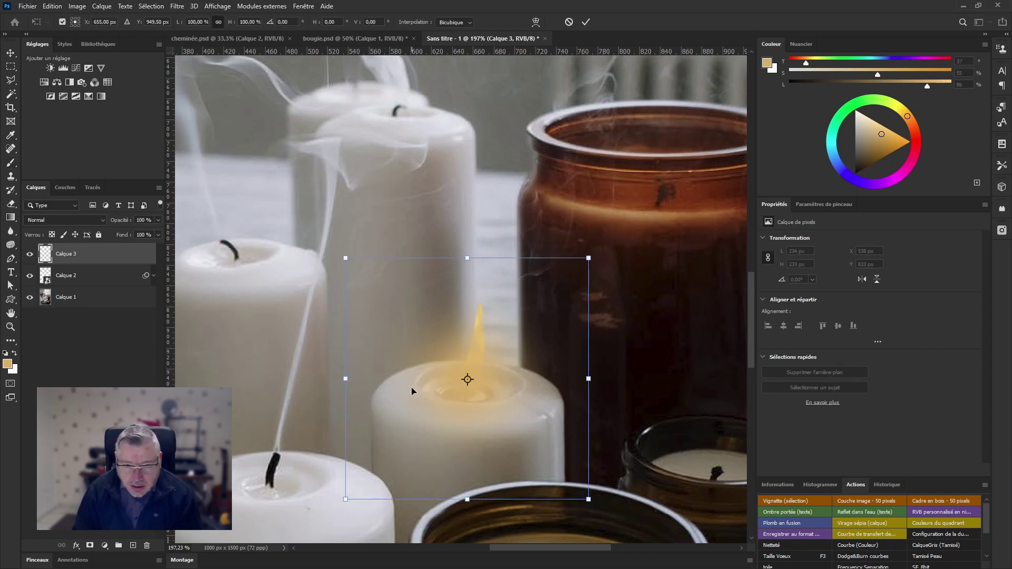
pyautogui.moveTo(477, 258); pyautogui.dragTo(478, 324)
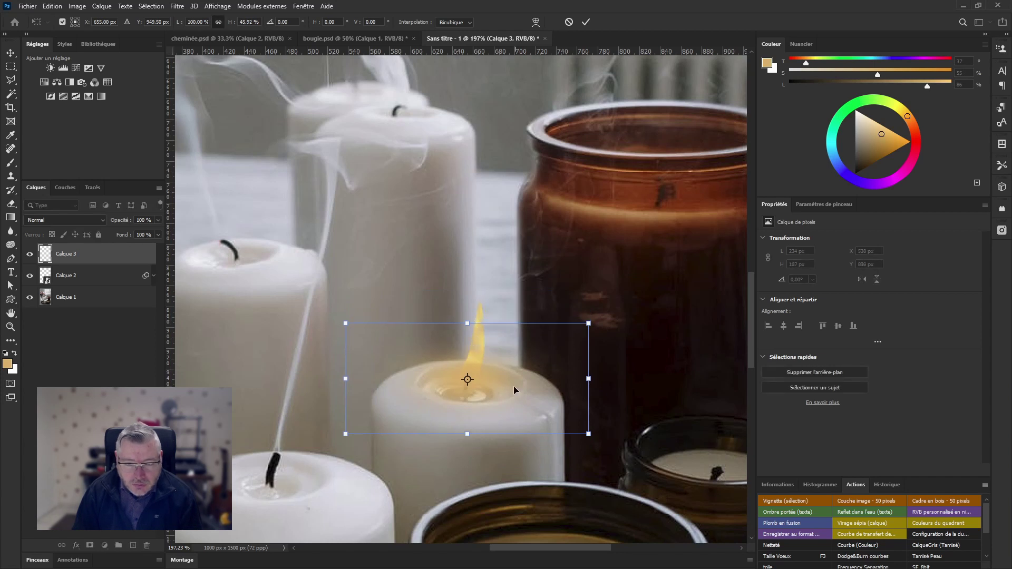
pyautogui.moveTo(495, 390); pyautogui.dragTo(498, 392)
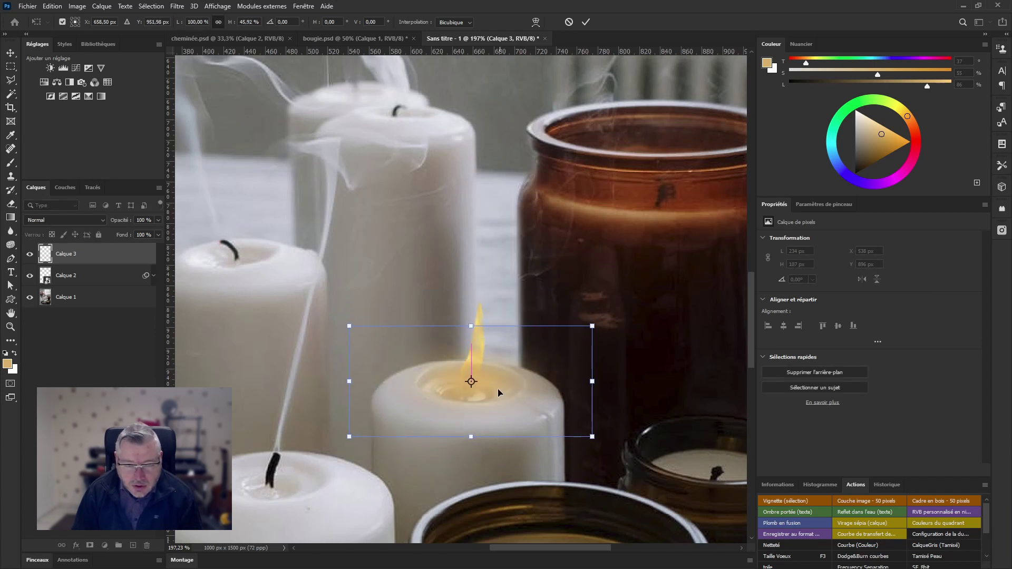
pyautogui.press('Down')
pyautogui.press('Down')
pyautogui.press('Left')
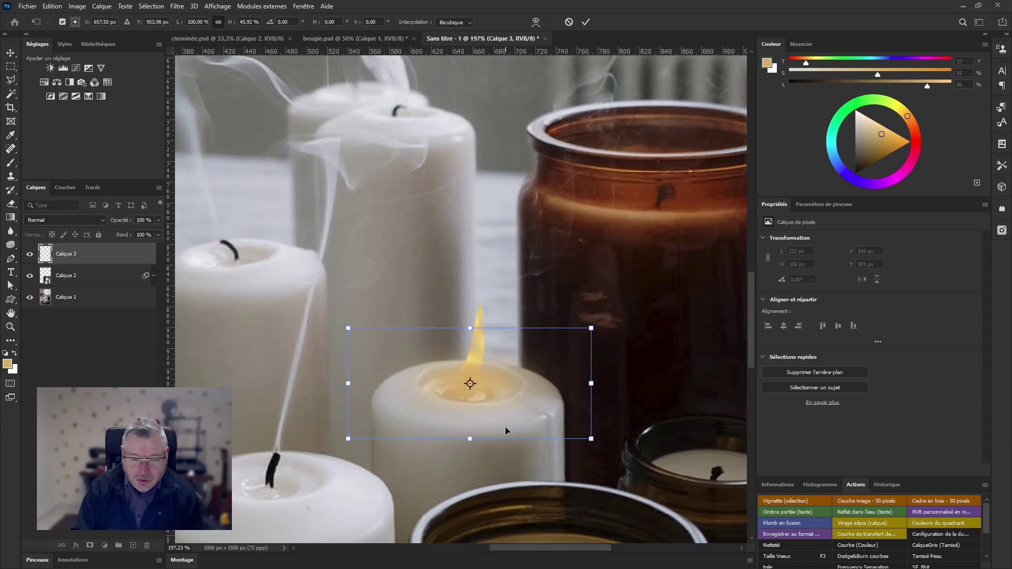
pyautogui.click(585, 22)
pyautogui.press('b')
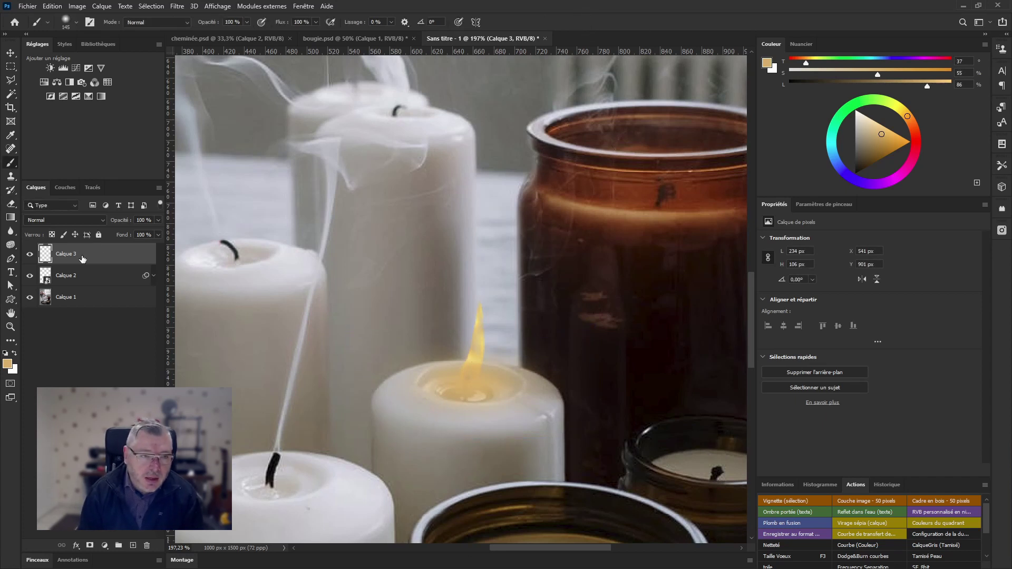
# - Set the blend mode of Calque 3 to Incrustation
pyautogui.click(67, 221)
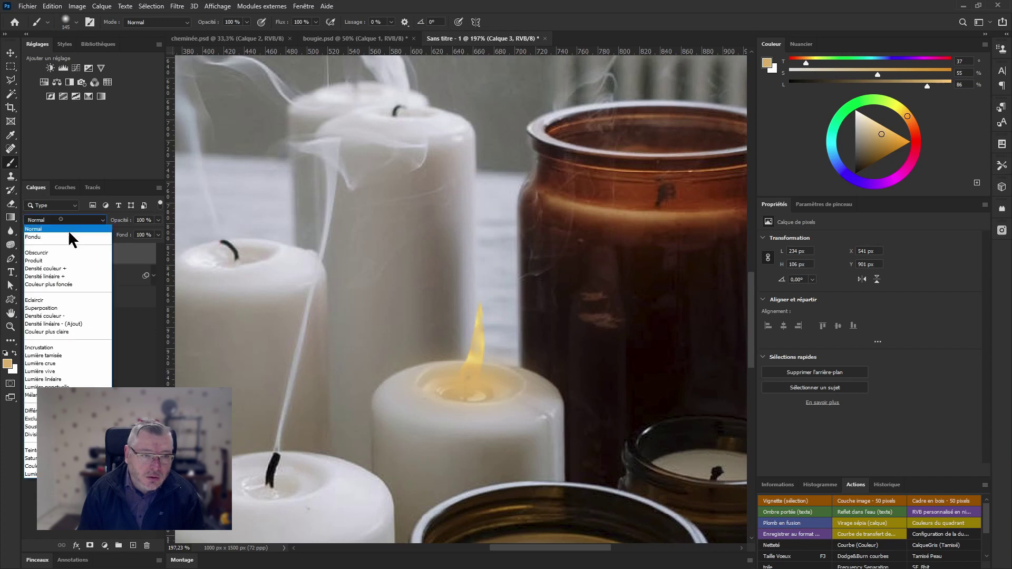
pyautogui.click(74, 346)
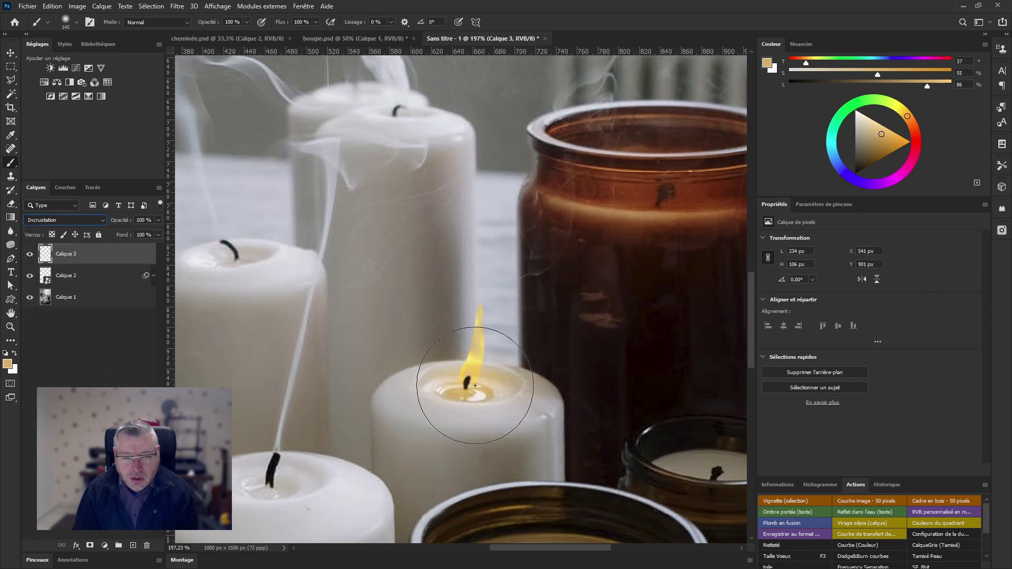
pyautogui.moveTo(464, 385); pyautogui.dragTo(438, 389)
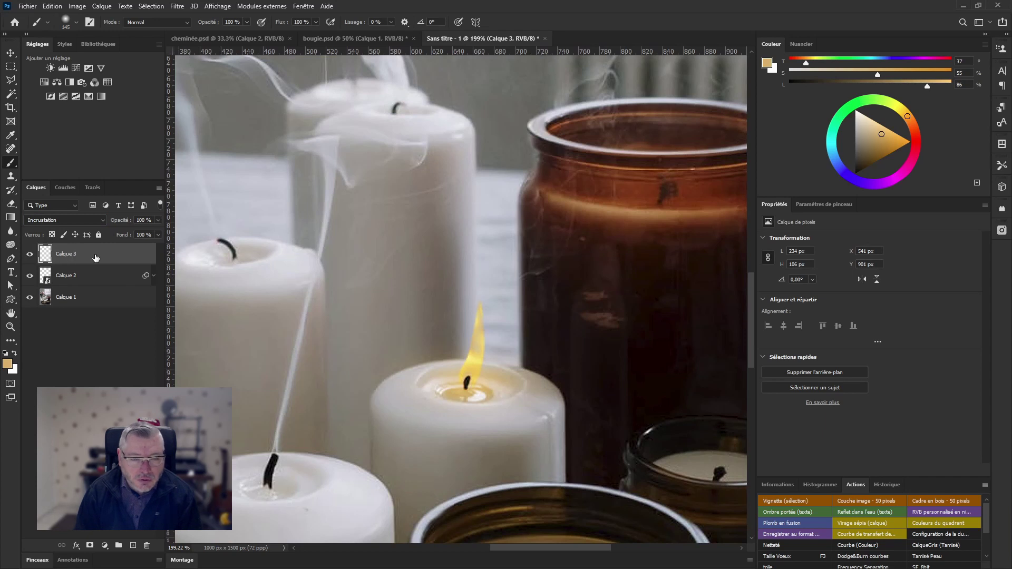
pyautogui.moveTo(464, 384); pyautogui.dragTo(385, 378)
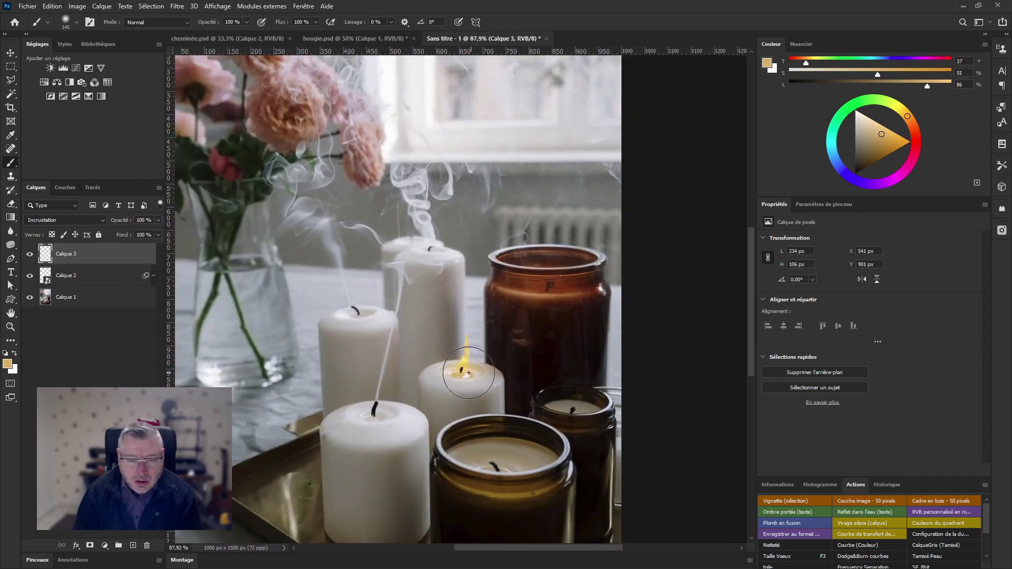
# - Group Calque 2 and Calque 3, name the group flamme, and compare the picture with the group hidden and shown
pyautogui.click(99, 277)
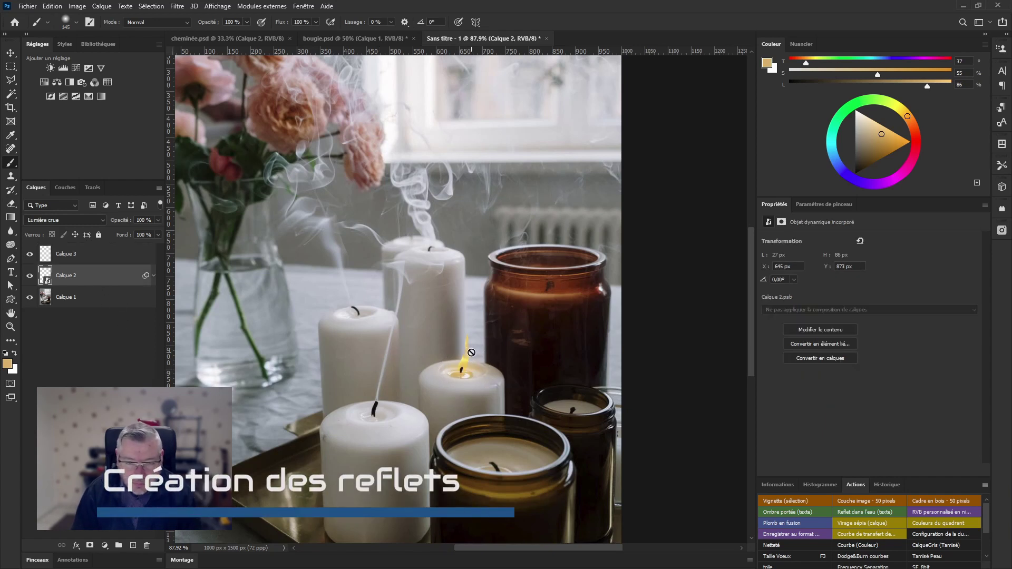
pyautogui.moveTo(461, 397); pyautogui.dragTo(465, 369)
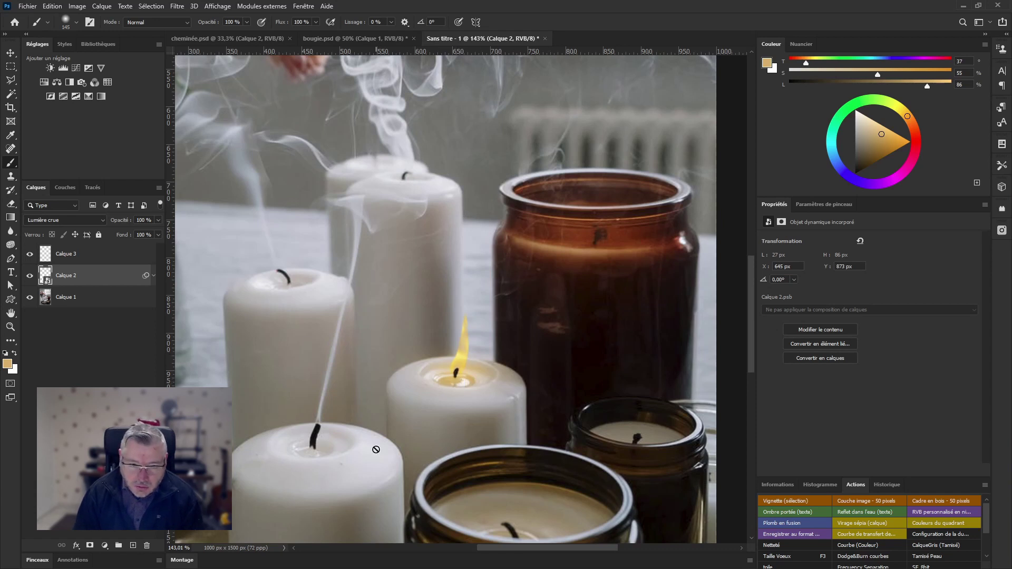
pyautogui.click(94, 258)
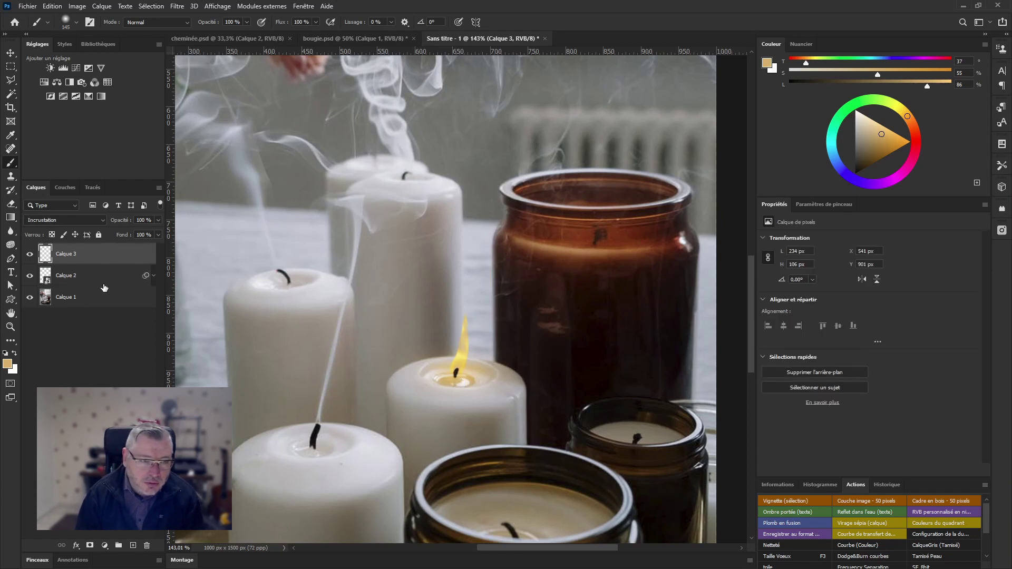
pyautogui.click(74, 338)
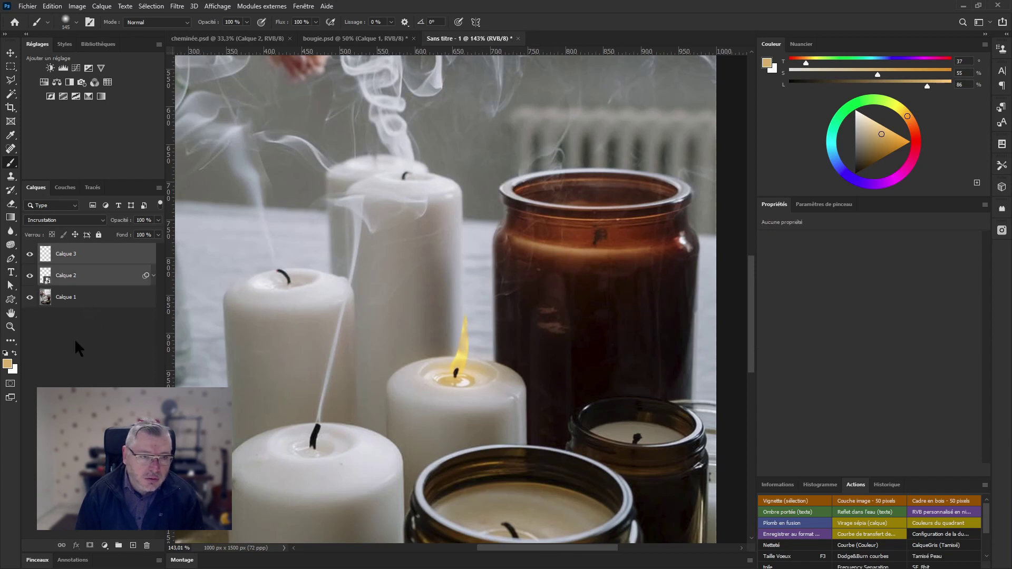
pyautogui.hotkey('ctrl', 'g')
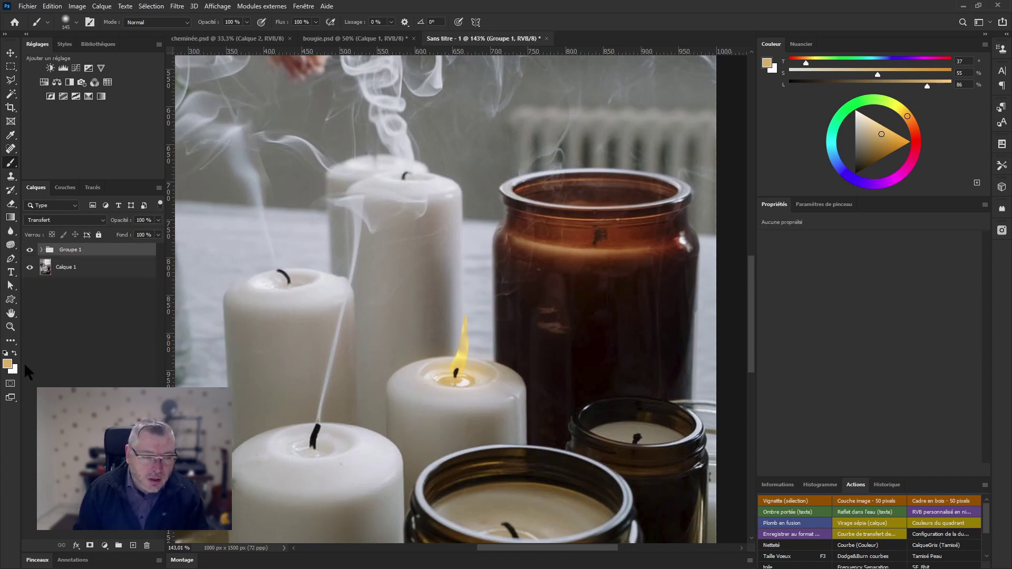
pyautogui.doubleClick(69, 251)
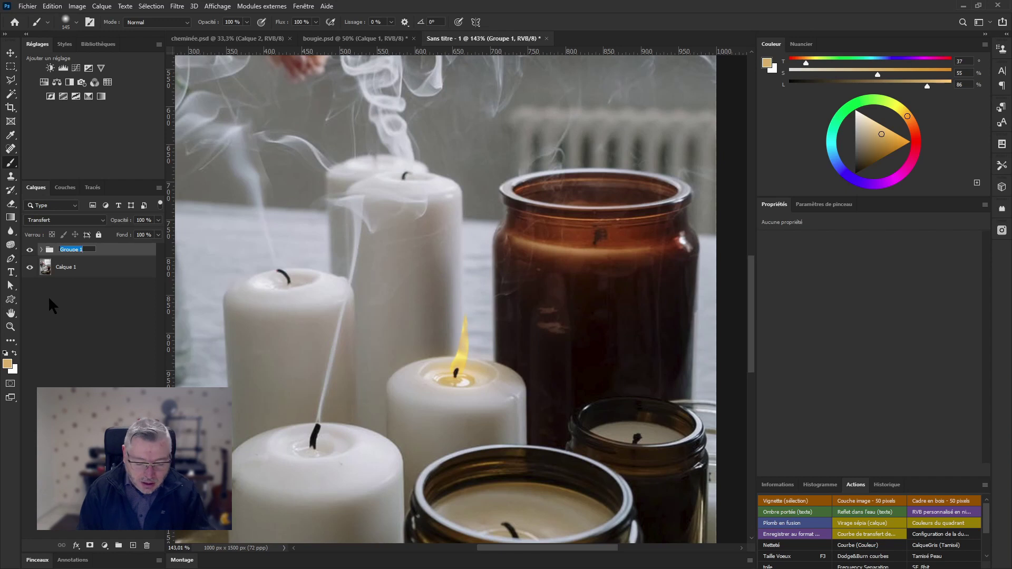
pyautogui.write('flamme')
pyautogui.press('Return')
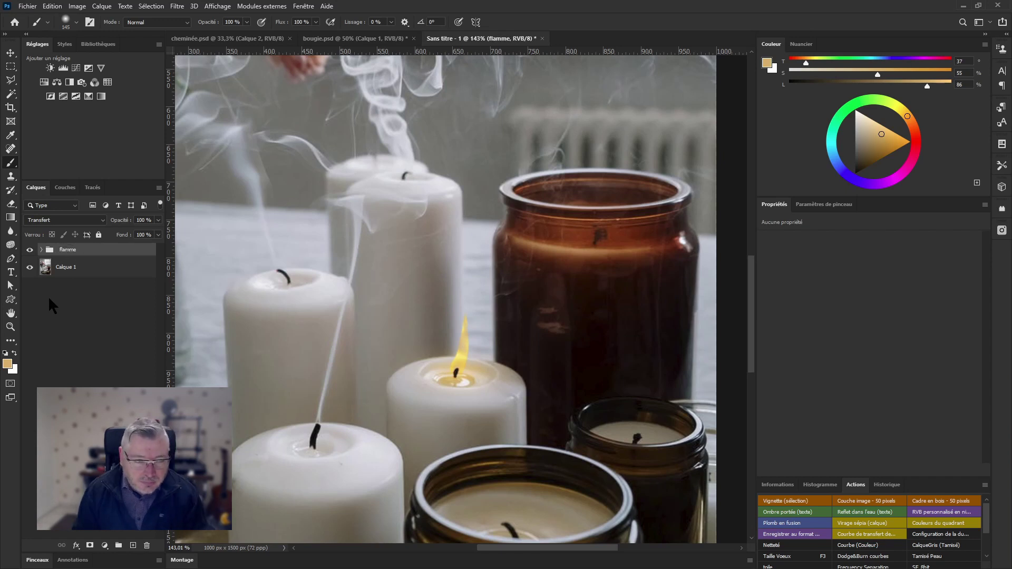
pyautogui.click(30, 251)
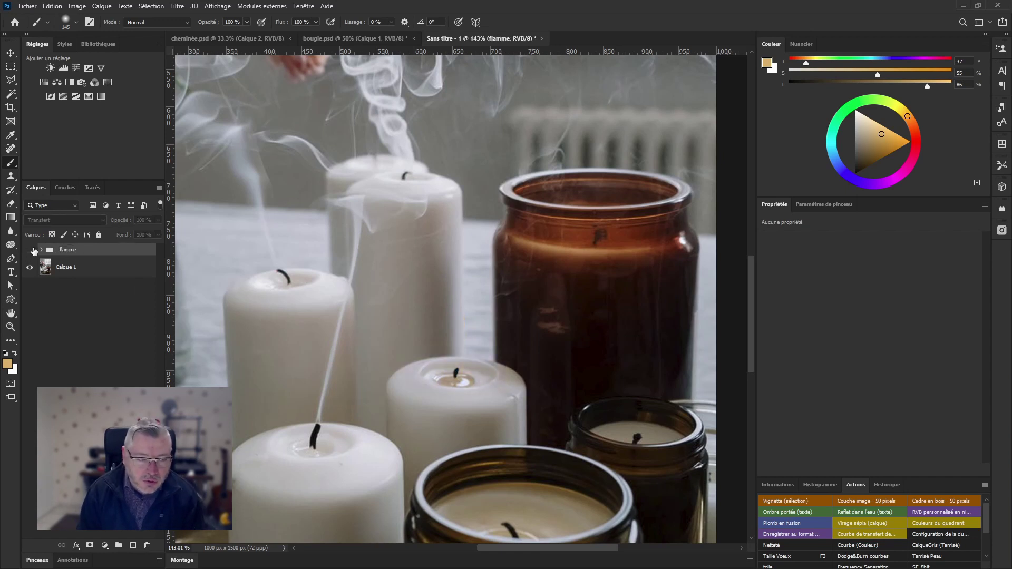
pyautogui.click(31, 250)
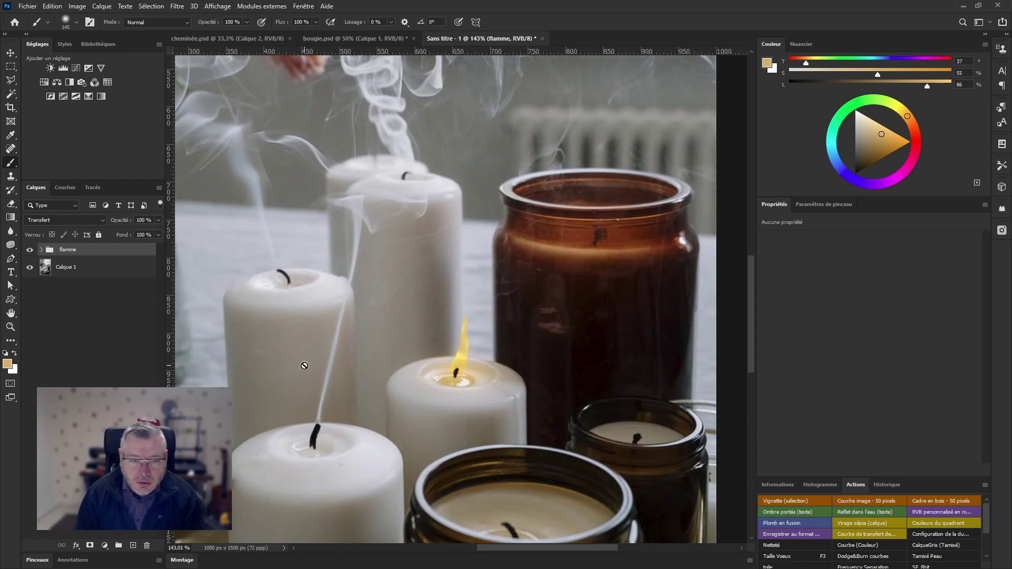
# - Duplicate Calque 3, move the copy out of the flamme group to the top of the layer stack, and collapse the group
pyautogui.click(41, 250)
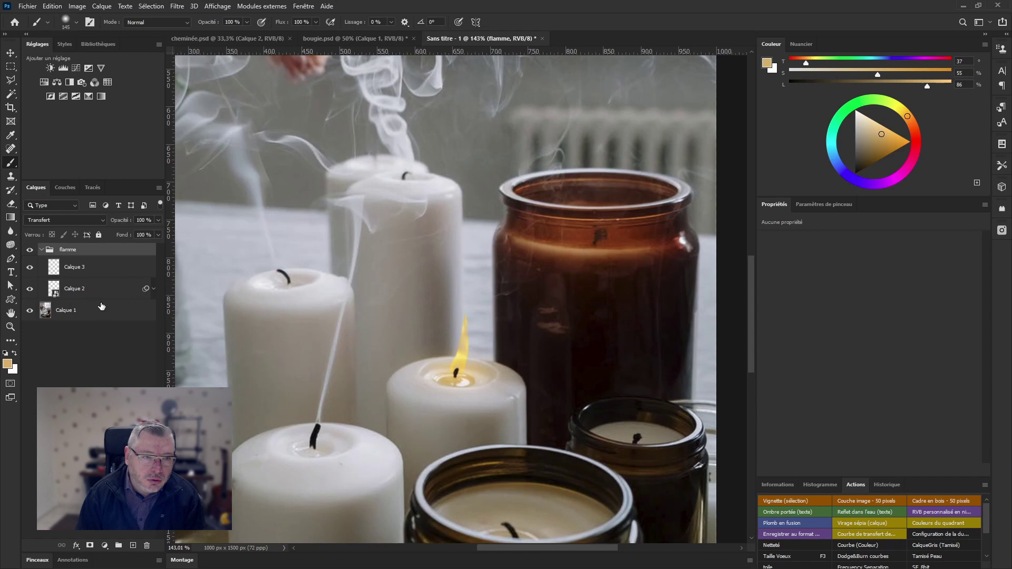
pyautogui.click(88, 268)
pyautogui.hotkey('ctrl', 'j')
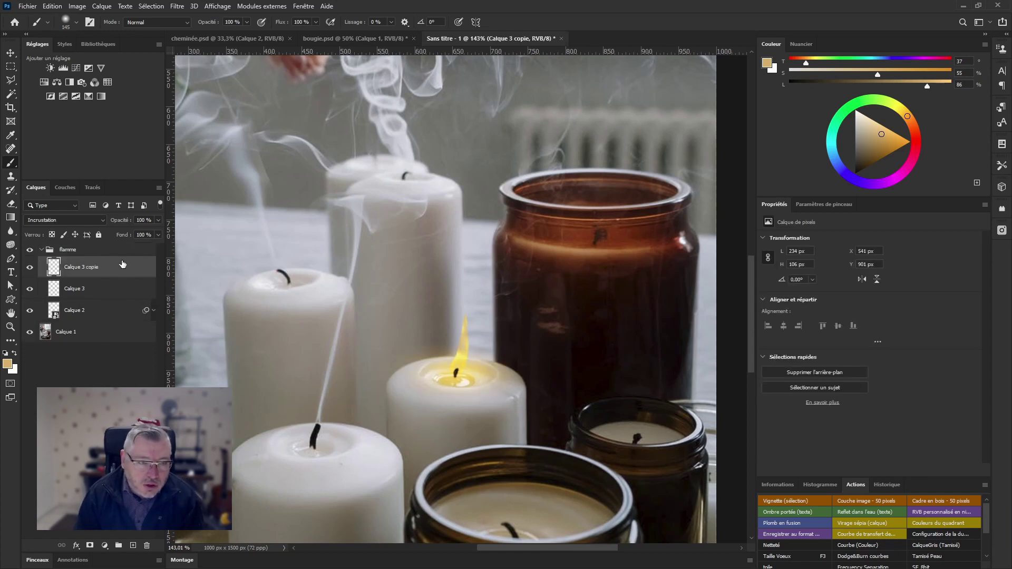
pyautogui.moveTo(122, 264); pyautogui.dragTo(124, 244)
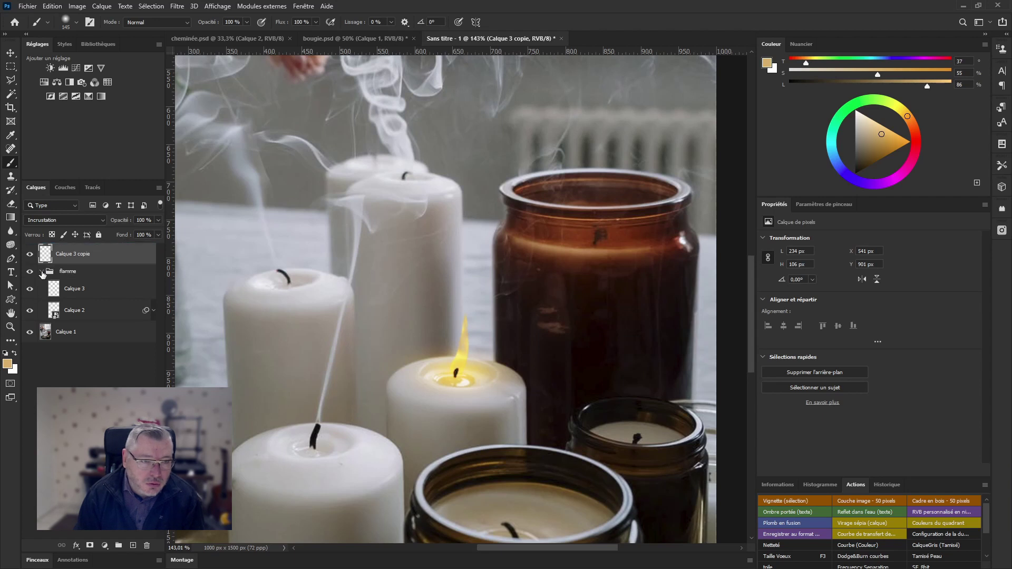
pyautogui.click(42, 272)
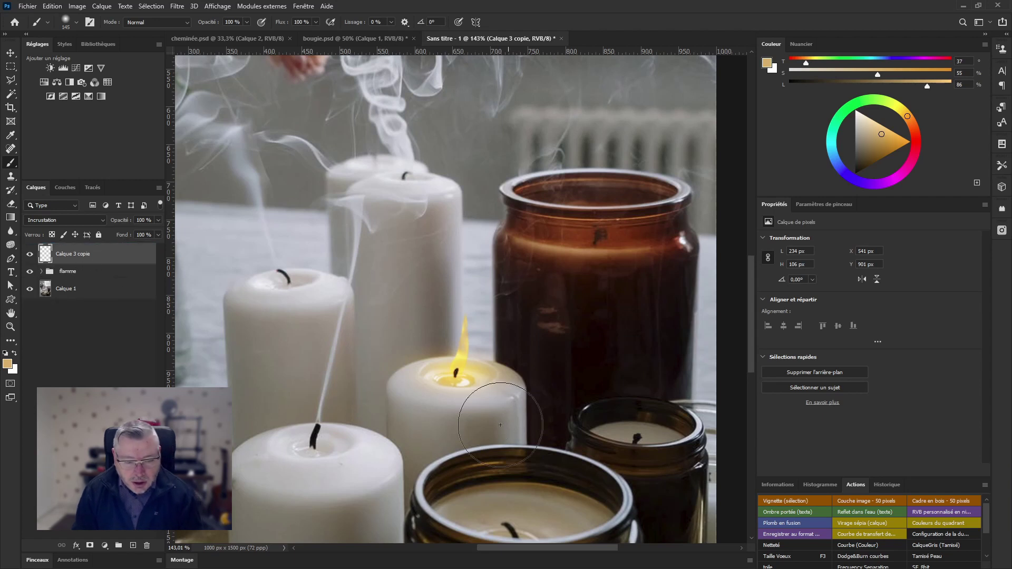
# - Rotate the glow copy 90°, stretch it to 145.30 % width and place it as a reflection on the tall candle behind the flame
pyautogui.hotkey('ctrl', 't')
pyautogui.moveTo(531, 286); pyautogui.dragTo(421, 413)
pyautogui.press('shift')
pyautogui.moveTo(425, 349); pyautogui.dragTo(425, 359)
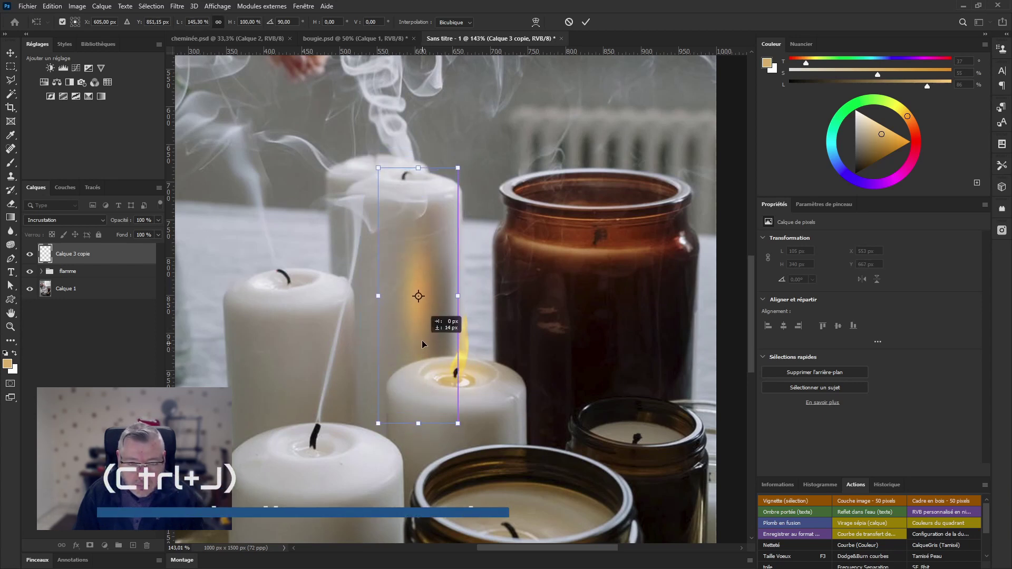
pyautogui.press('Return')
pyautogui.press('b')
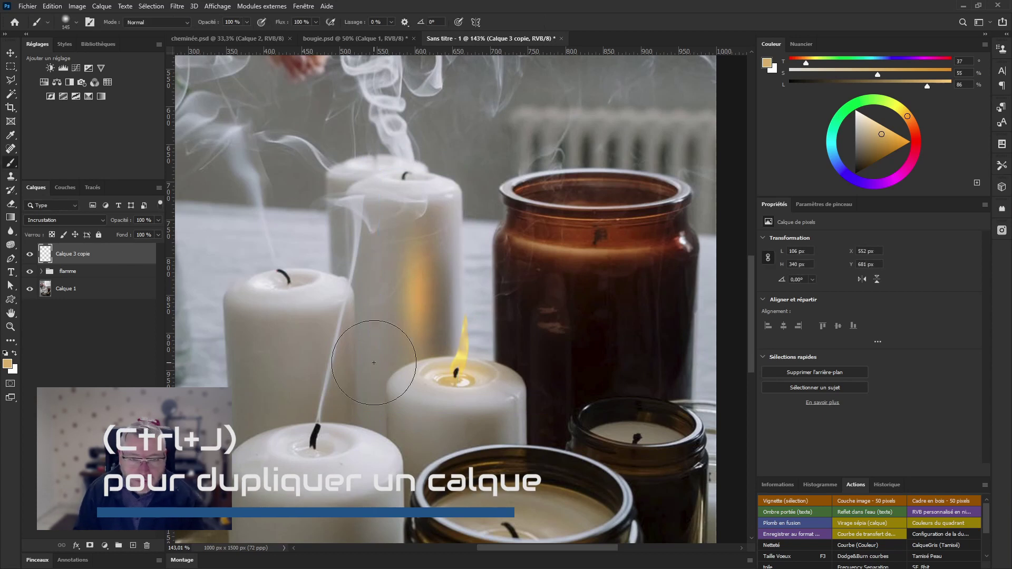
# - Duplicate the reflection layer and move the copy onto the right edge of the left candle, at X 446 px, Y 759 px
pyautogui.hotkey('ctrl', 'j')
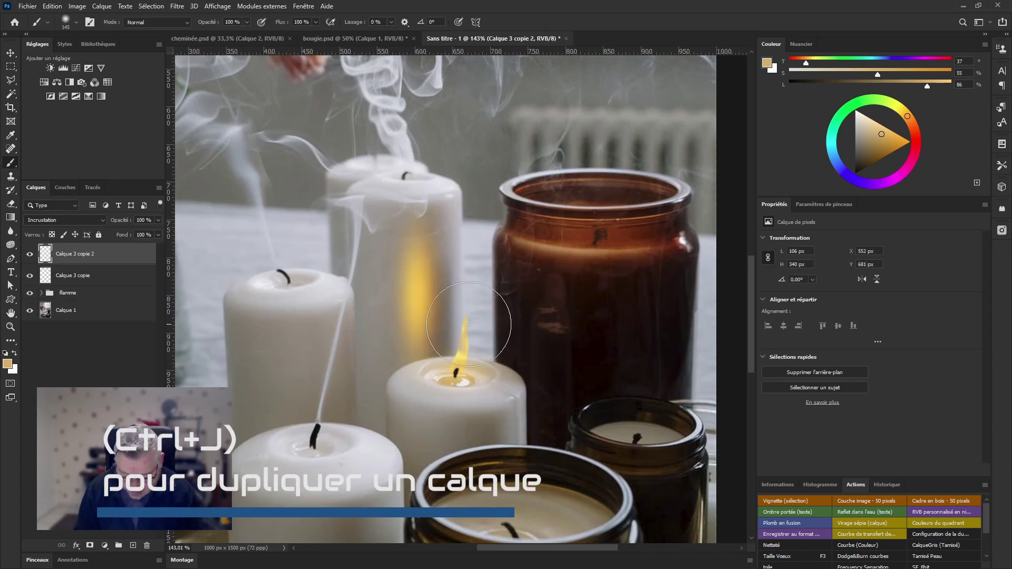
pyautogui.press('v')
pyautogui.moveTo(416, 293); pyautogui.dragTo(343, 357)
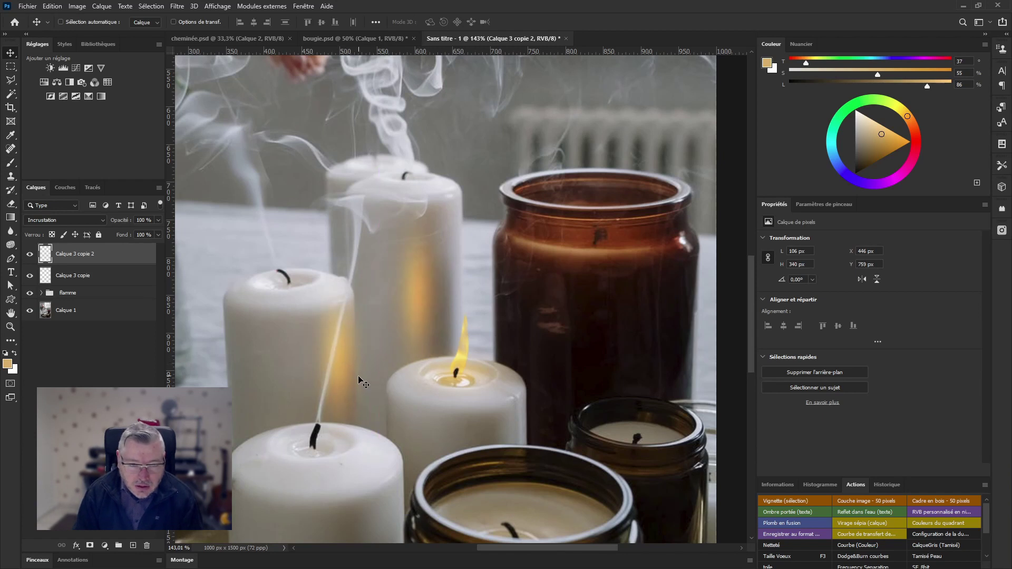
# - Scale the reflection on the left candle's right edge down to about 64 × 204 px
pyautogui.press('ctrl')
pyautogui.hotkey('ctrl', 't')
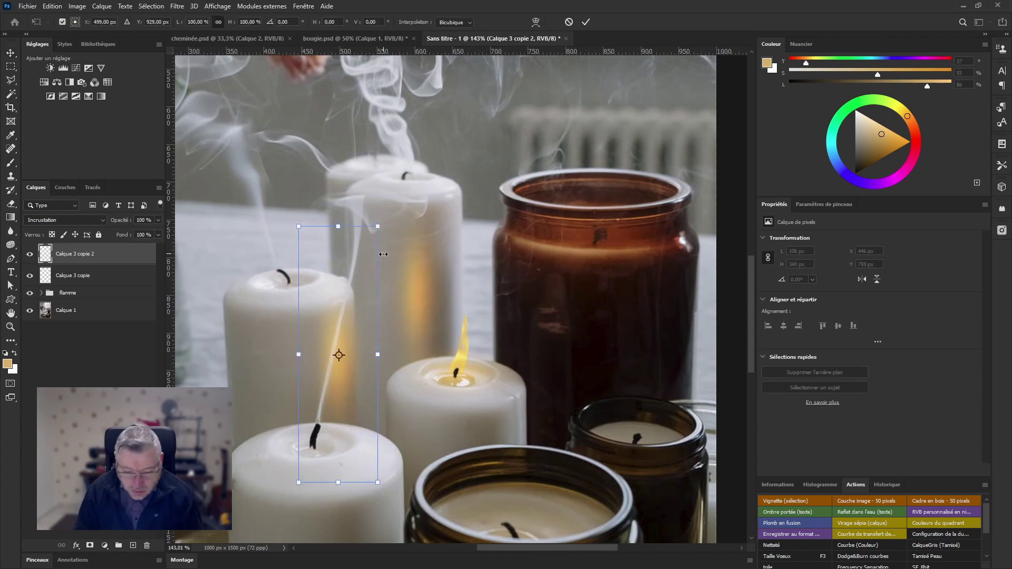
pyautogui.moveTo(377, 226); pyautogui.dragTo(363, 276)
pyautogui.press('alt')
pyautogui.press('Return')
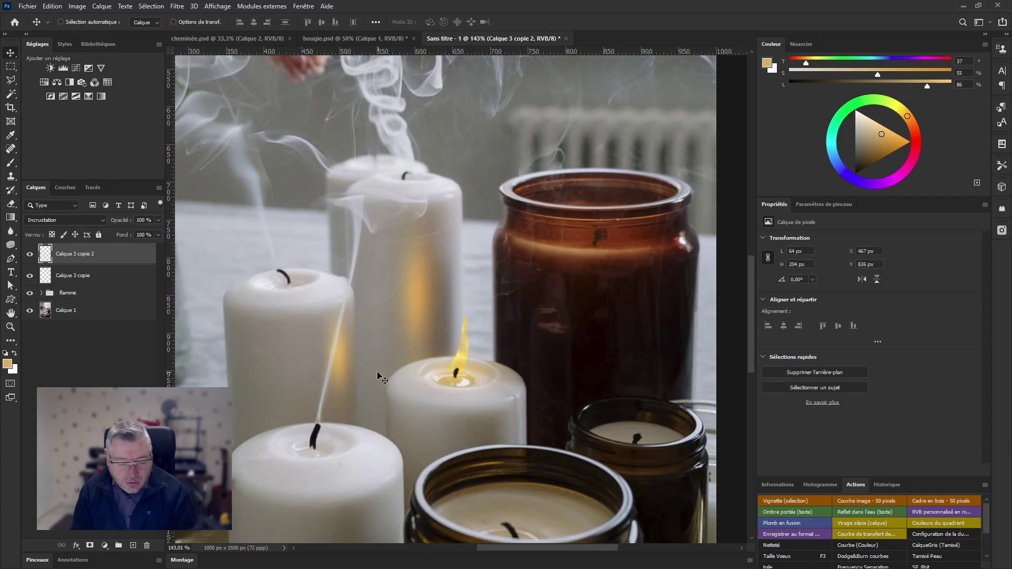
# - Place an enlarged copy of the reflection, about 89 × 285 px, on the brown jar's left side and set its blending mode to Lumière linéaire
pyautogui.hotkey('ctrl', 'j')
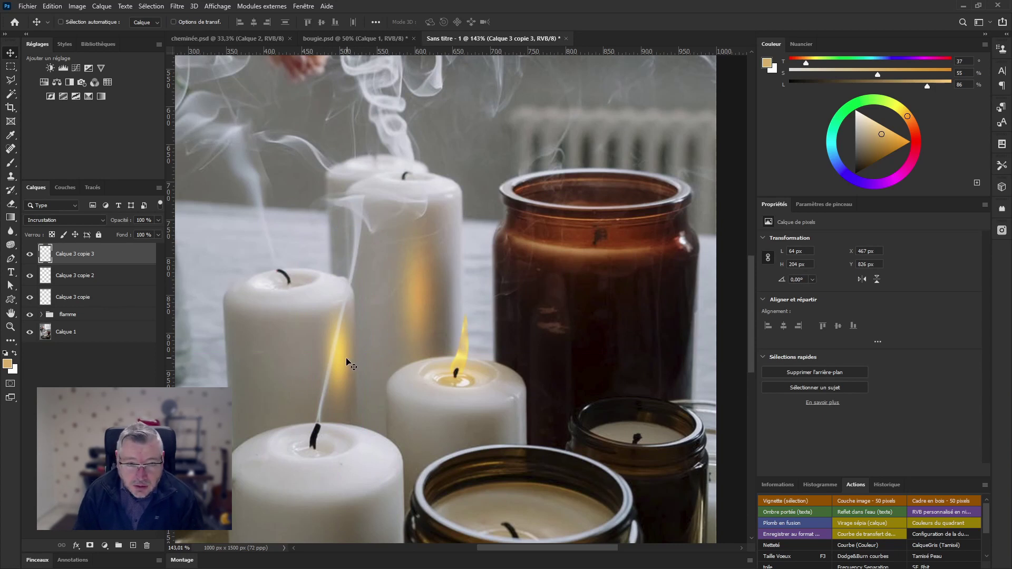
pyautogui.moveTo(346, 359); pyautogui.dragTo(543, 316)
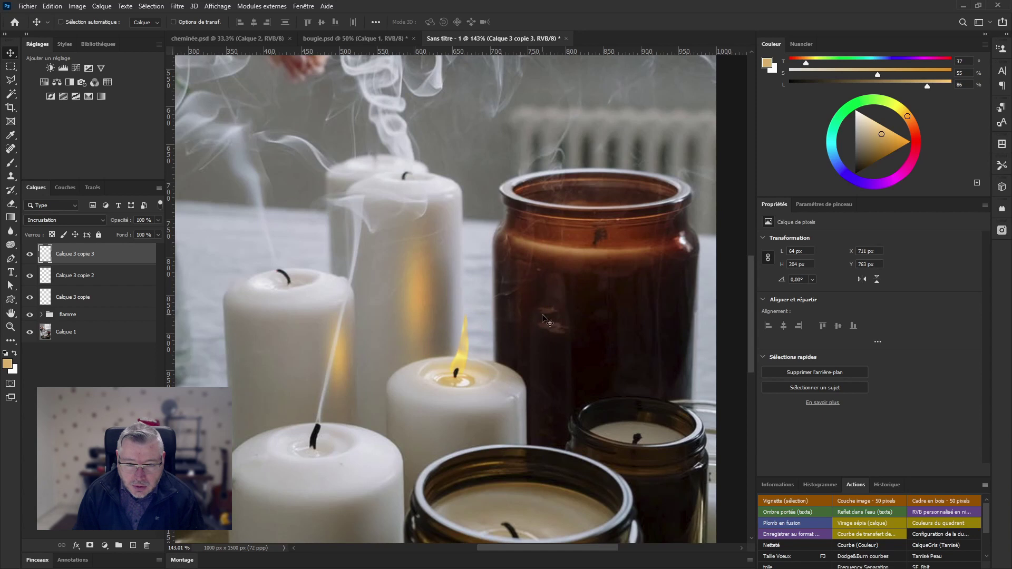
pyautogui.hotkey('ctrl', 't')
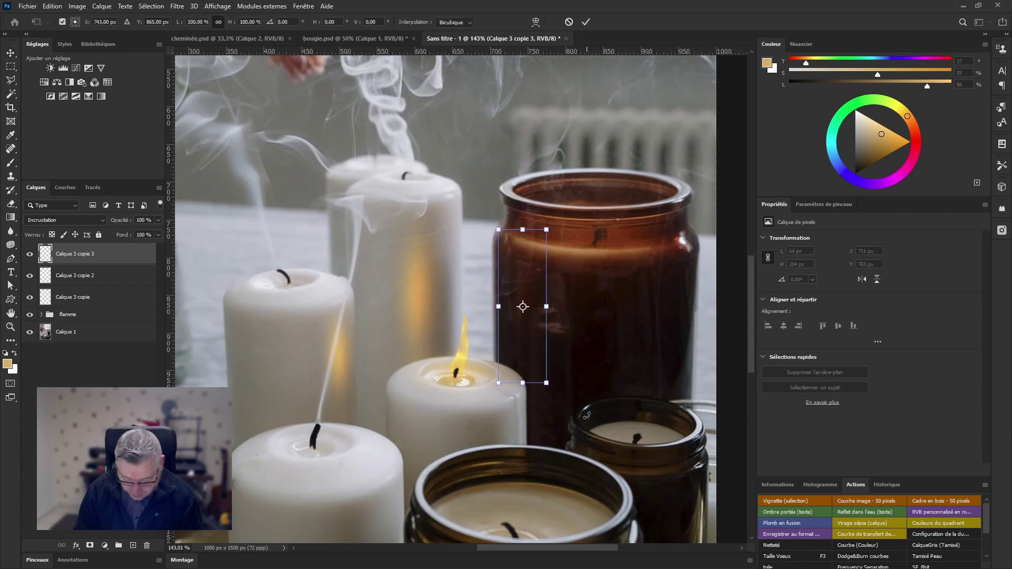
pyautogui.moveTo(546, 383); pyautogui.dragTo(555, 413)
pyautogui.moveTo(544, 352)
pyautogui.mouseDown()
pyautogui.moveTo(553, 359)
pyautogui.moveTo(545, 361)
pyautogui.mouseUp()
pyautogui.press('Return')
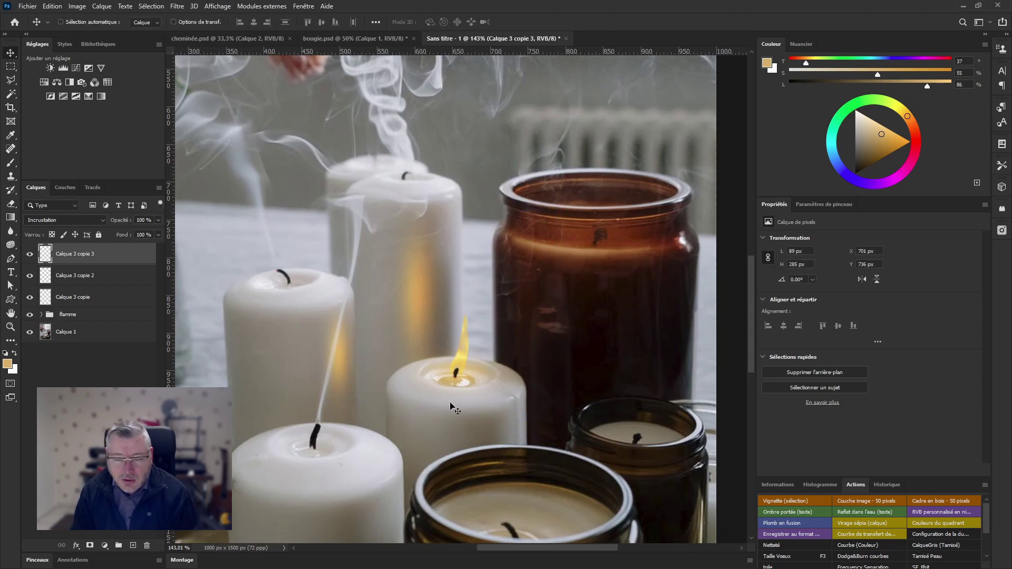
pyautogui.click(56, 222)
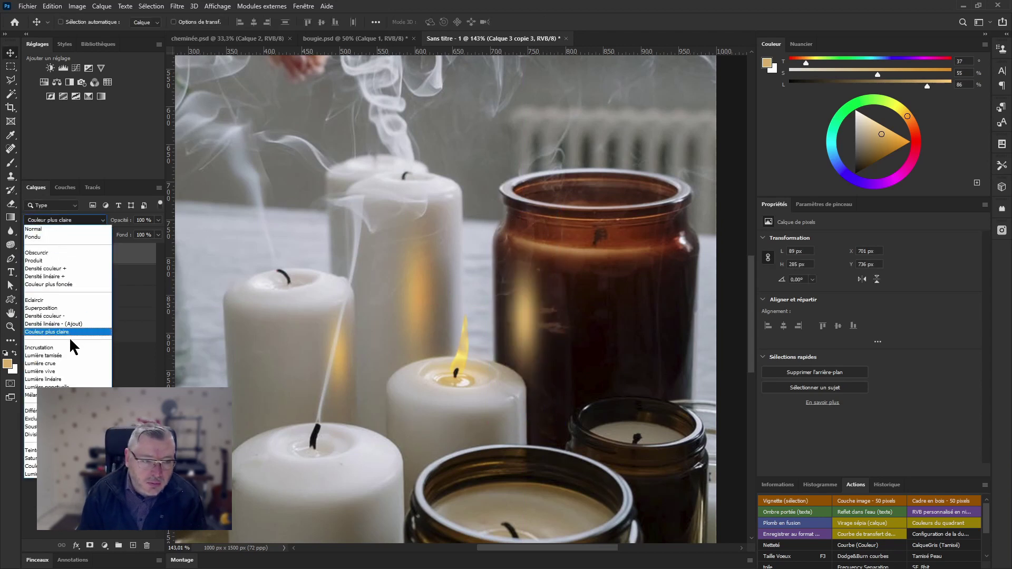
pyautogui.click(68, 378)
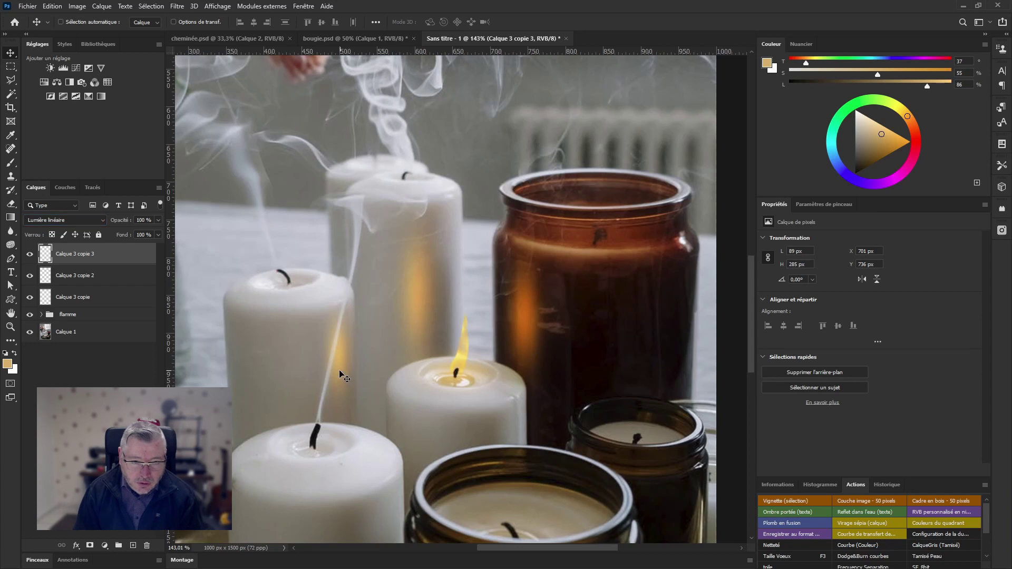
# - Duplicate Calque 3 copie 2, rotate the copy to about -60.88° and move it onto the right rim of the front-left candle
pyautogui.click(82, 286)
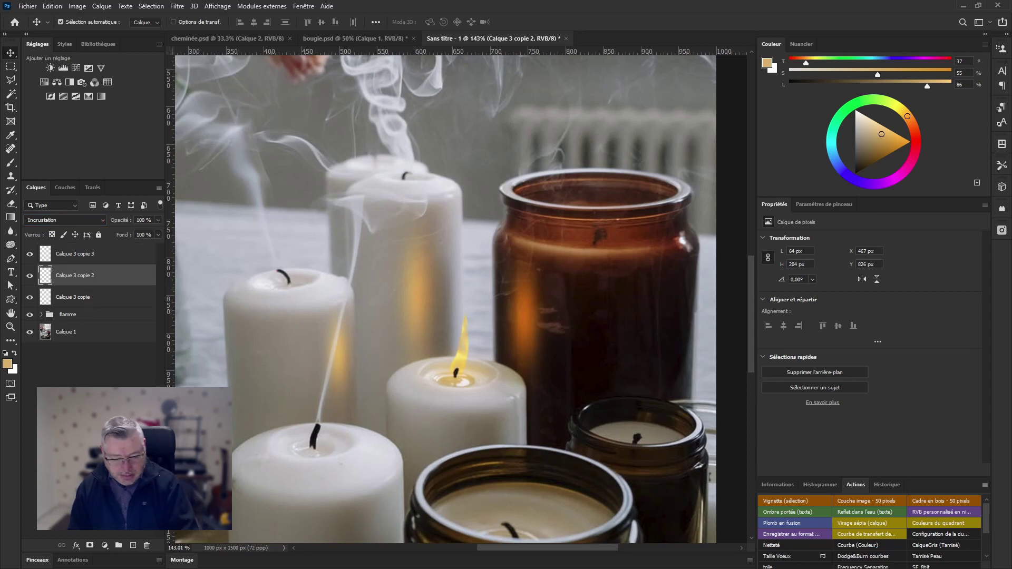
pyautogui.hotkey('ctrl', 'j')
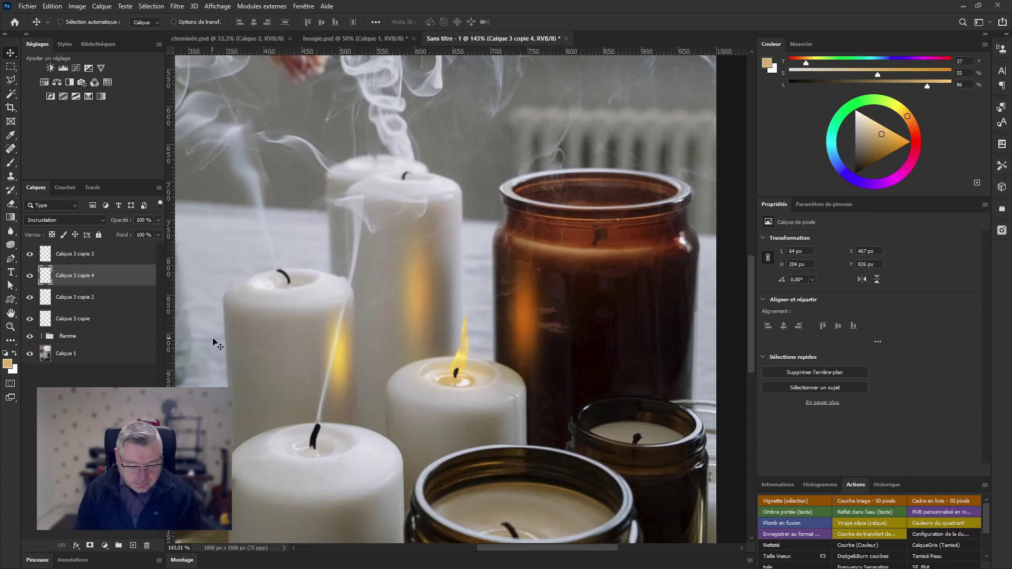
pyautogui.hotkey('ctrl', 't')
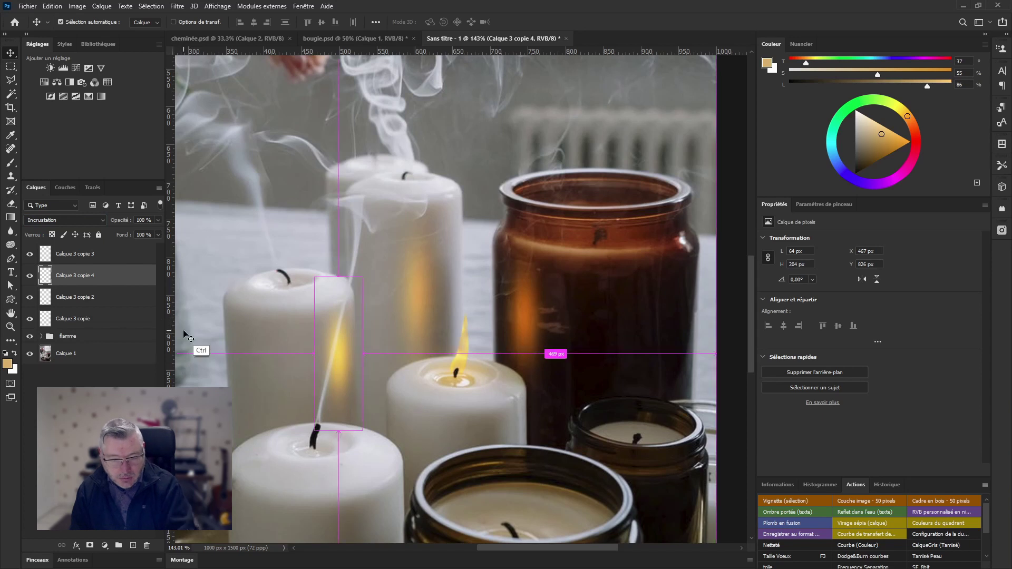
pyautogui.moveTo(349, 404); pyautogui.dragTo(381, 481)
pyautogui.moveTo(419, 380); pyautogui.dragTo(355, 369)
pyautogui.moveTo(402, 450); pyautogui.dragTo(393, 464)
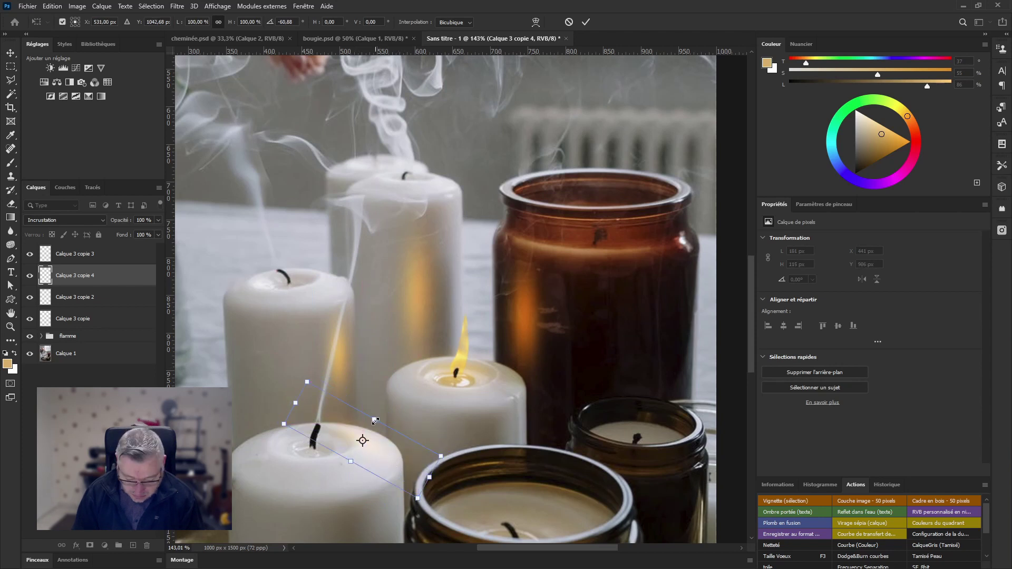
# - Widen the front-left candle's reflection to about 147.62 % and nudge it into place on the rim, at X 439 px, Y 979 px
pyautogui.moveTo(375, 421); pyautogui.dragTo(387, 400)
pyautogui.moveTo(401, 452); pyautogui.dragTo(396, 464)
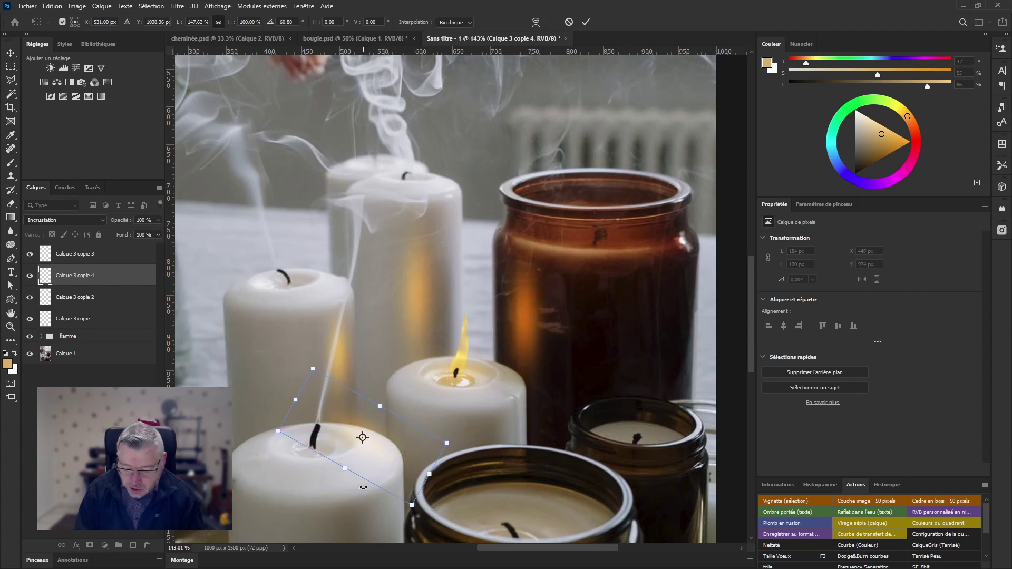
pyautogui.press('Down')
pyautogui.press('Down')
pyautogui.press('Down')
pyautogui.press('Down')
pyautogui.press('Return')
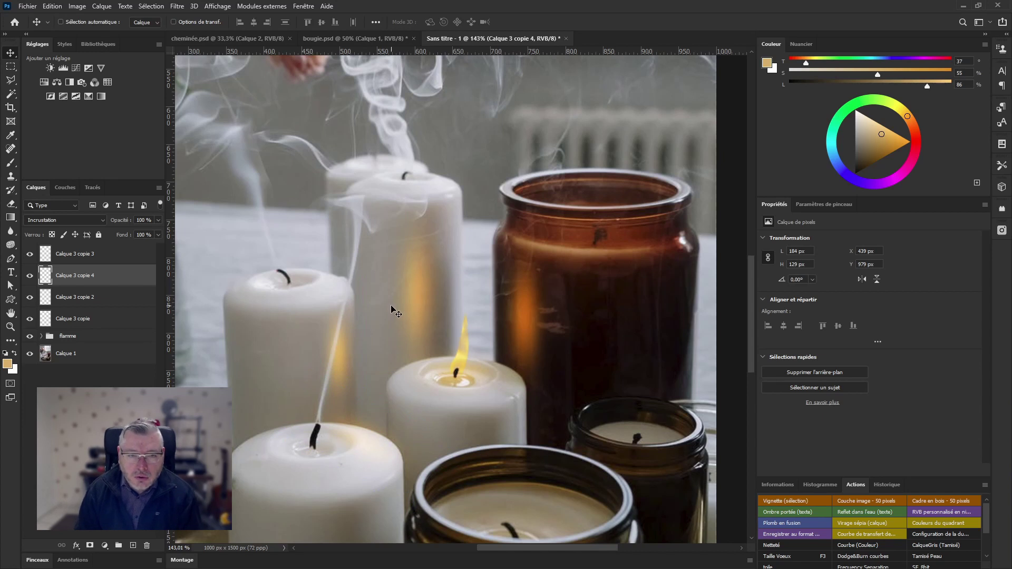
# - Lower the opacity of the brown jar's reflection, Calque 3 copie 3, to 57 %
pyautogui.moveTo(470, 299); pyautogui.dragTo(446, 309)
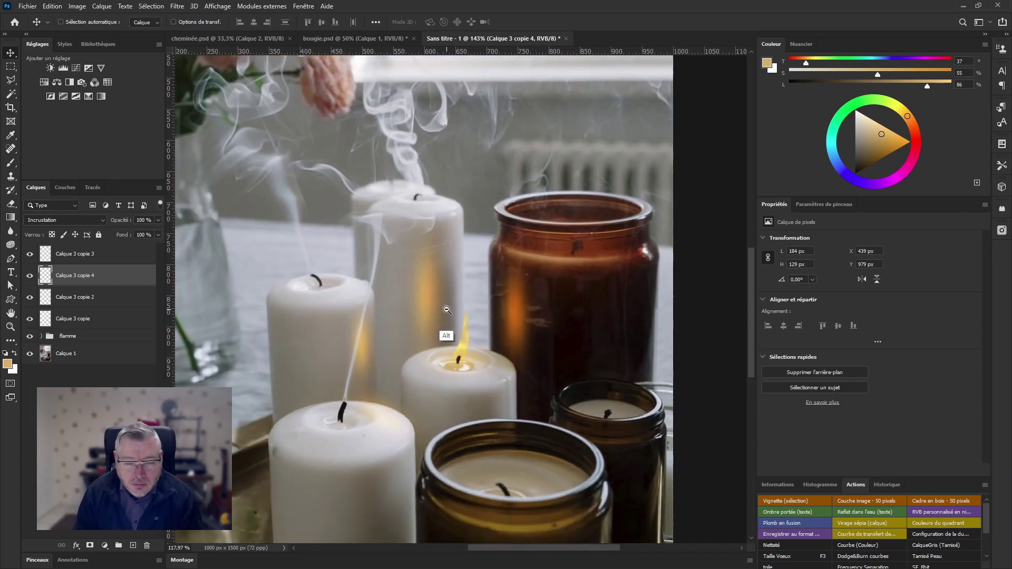
pyautogui.scroll(1, 447, 309)
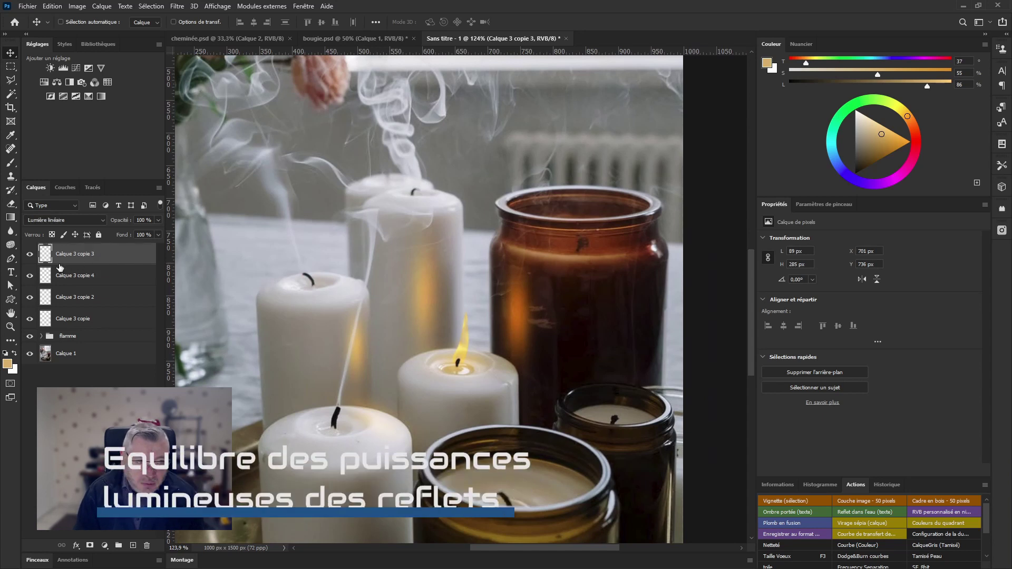
pyautogui.click(82, 298)
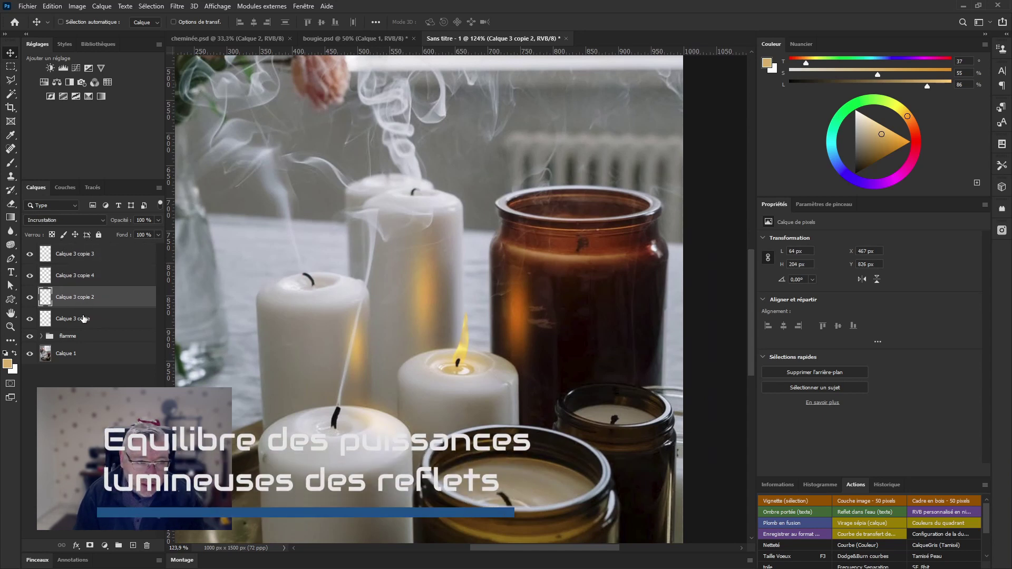
pyautogui.click(84, 319)
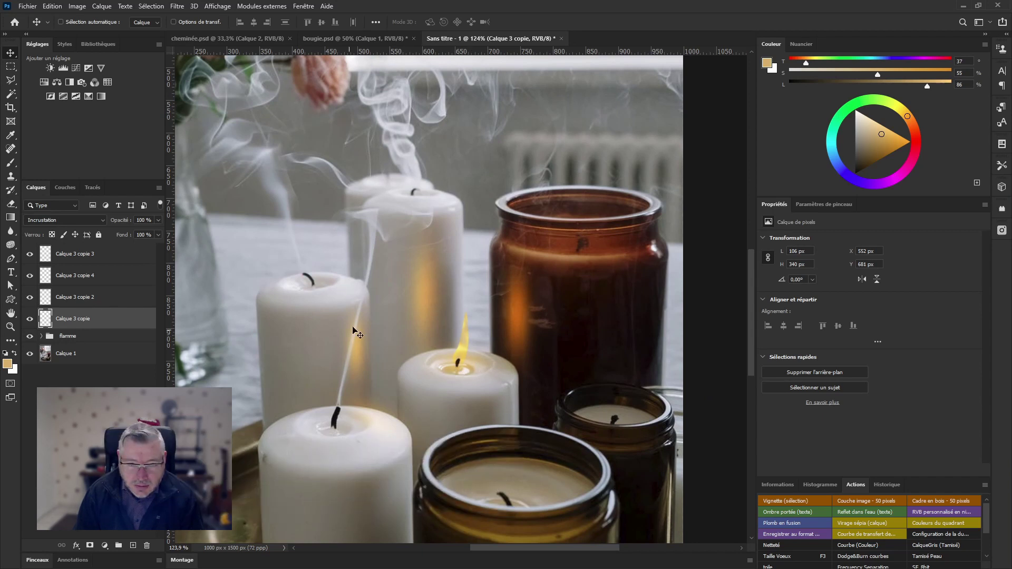
pyautogui.click(98, 255)
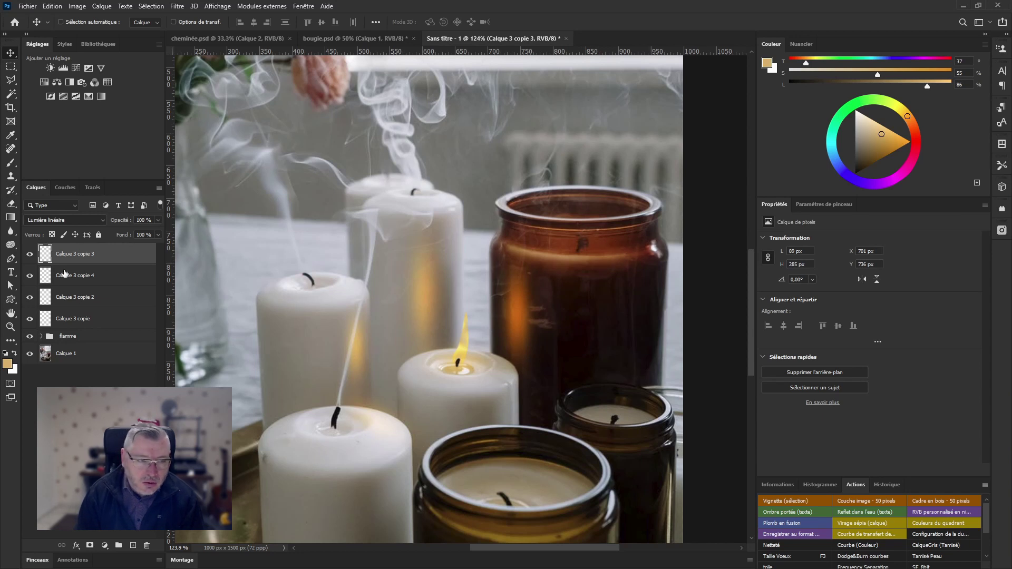
pyautogui.moveTo(125, 221); pyautogui.dragTo(100, 224)
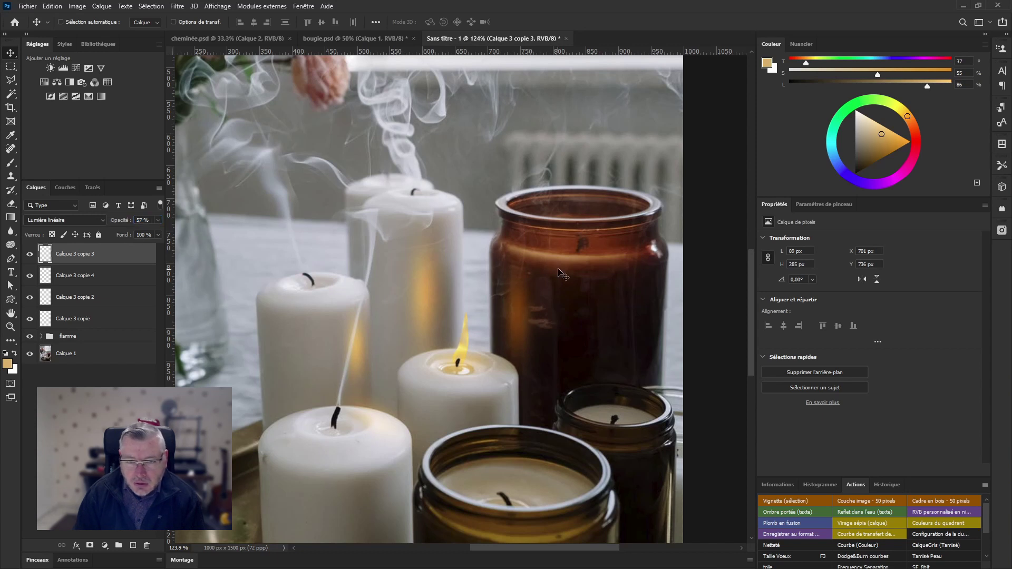
# - Lower the opacity of the three white-candle reflection layers, Calque 3 copie 4, copie 2 and copie, to 25 %
pyautogui.click(107, 277)
pyautogui.keyDown('shift'); pyautogui.click(98, 323); pyautogui.keyUp('shift')
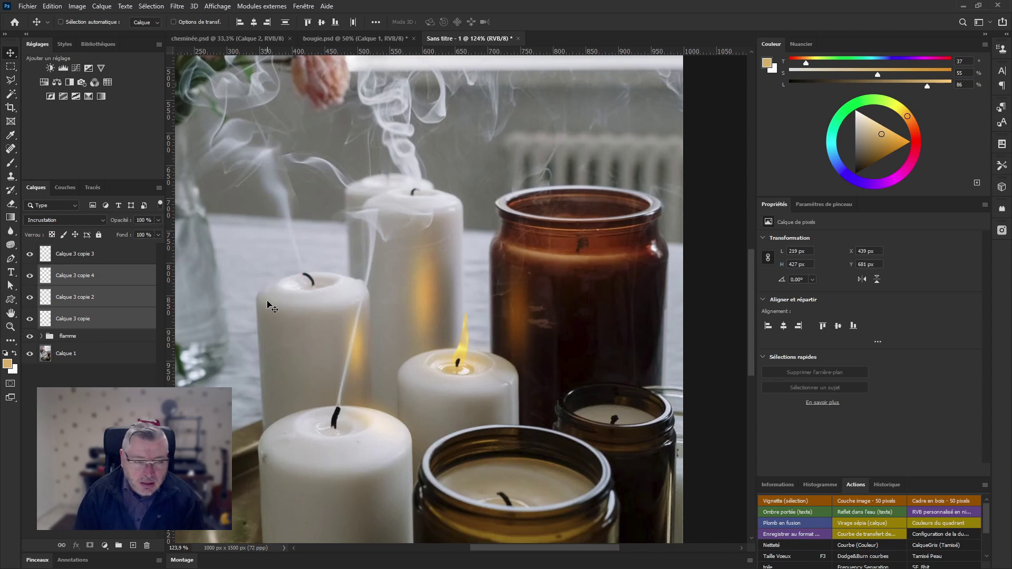
pyautogui.moveTo(120, 223); pyautogui.dragTo(88, 227)
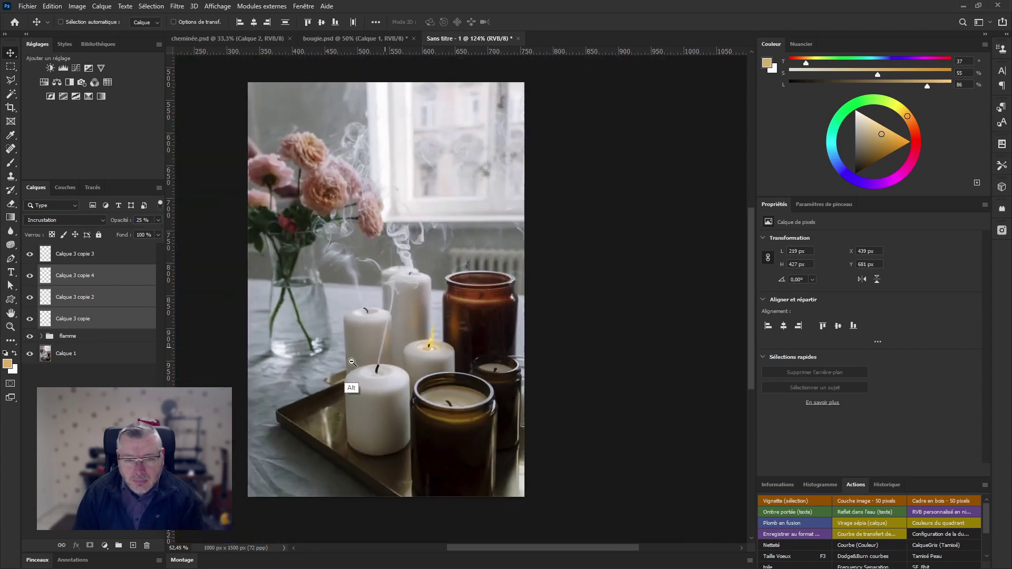
# - Group the four reflection layers and compare the picture with the group hidden and shown
pyautogui.scroll(-5, 351, 363)
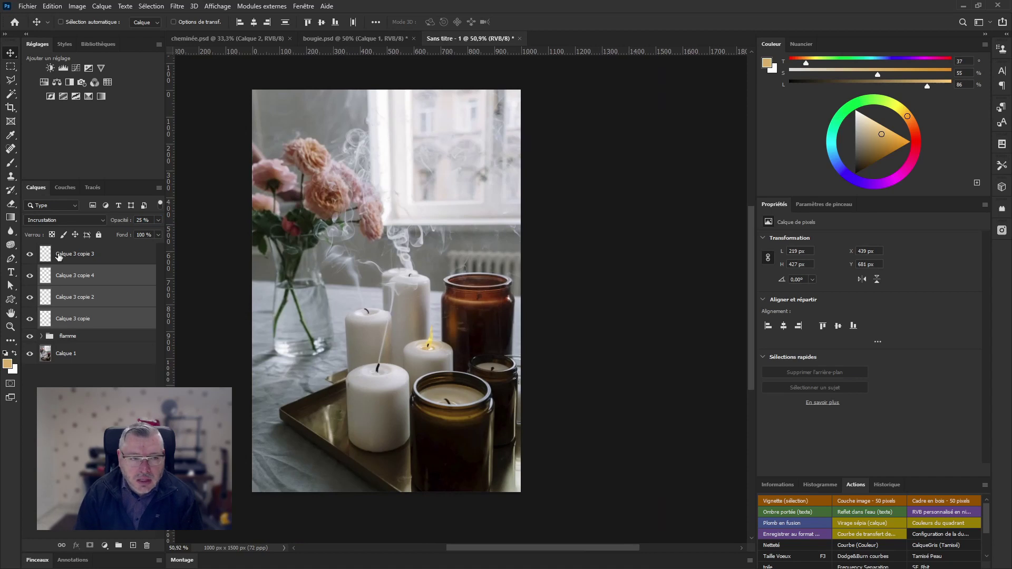
pyautogui.click(122, 254)
pyautogui.keyDown('shift'); pyautogui.click(108, 307); pyautogui.keyUp('shift')
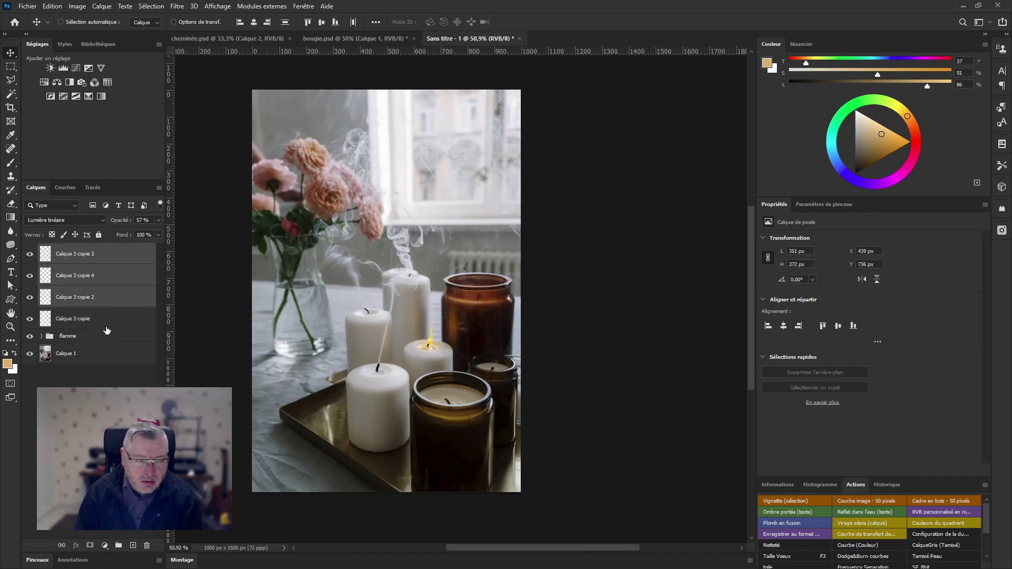
pyautogui.keyDown('shift'); pyautogui.click(108, 322); pyautogui.keyUp('shift')
pyautogui.hotkey('ctrl', 'g')
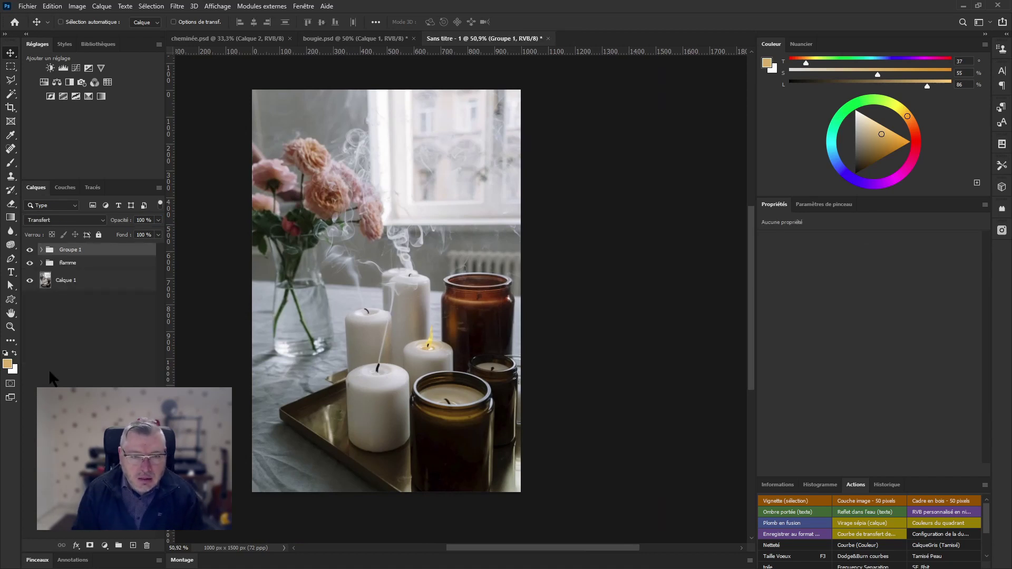
pyautogui.click(30, 250)
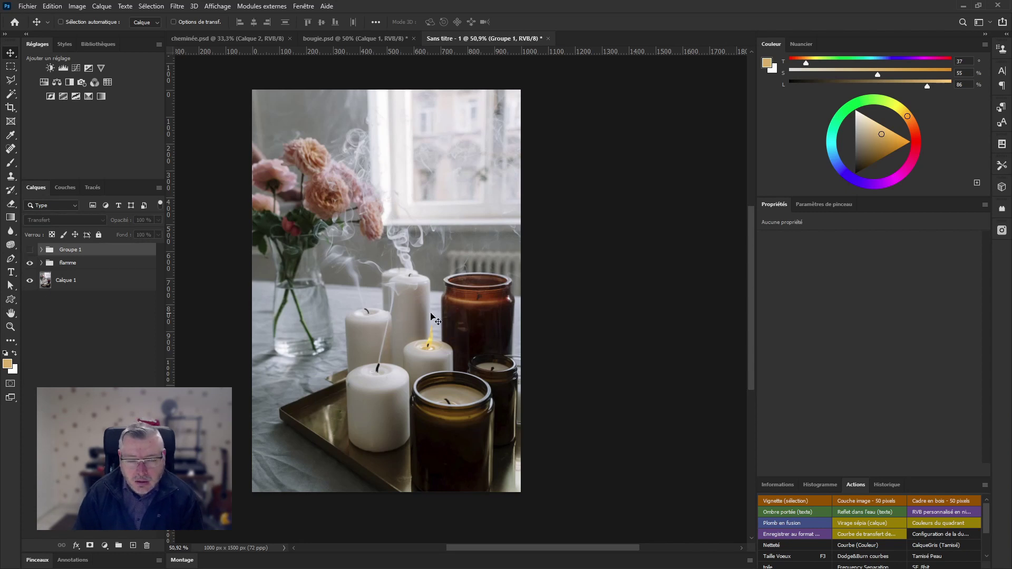
pyautogui.click(29, 251)
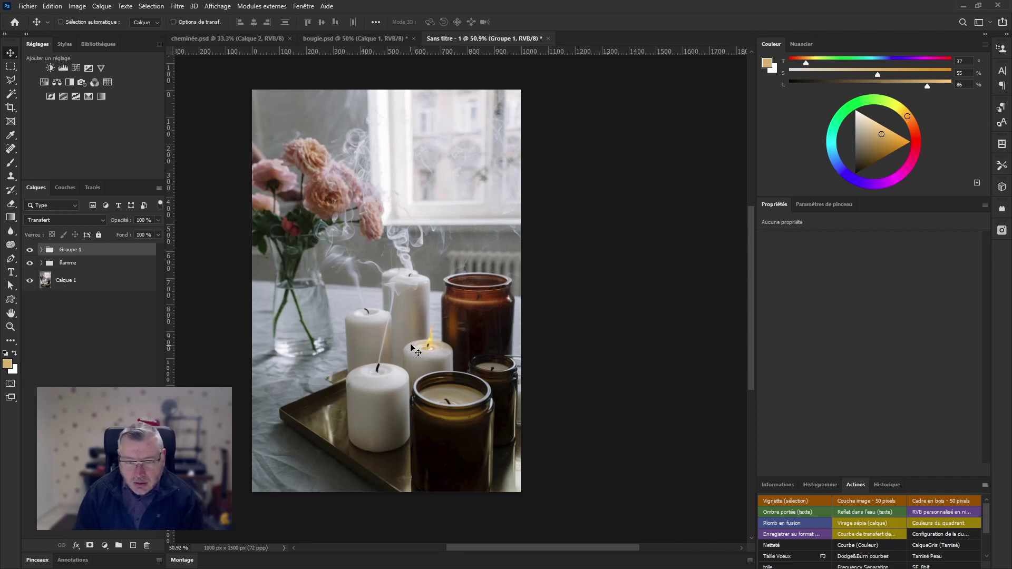
# - Set the reflection group's opacity to 75 % and check the result with the group hidden and shown
pyautogui.moveTo(131, 223); pyautogui.dragTo(113, 224)
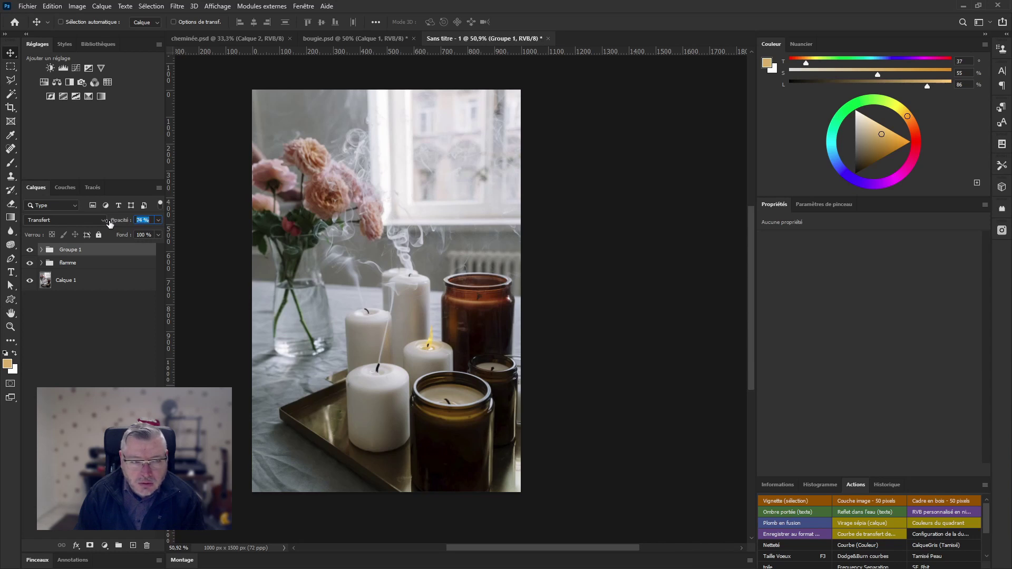
pyautogui.click(32, 252)
pyautogui.click(30, 253)
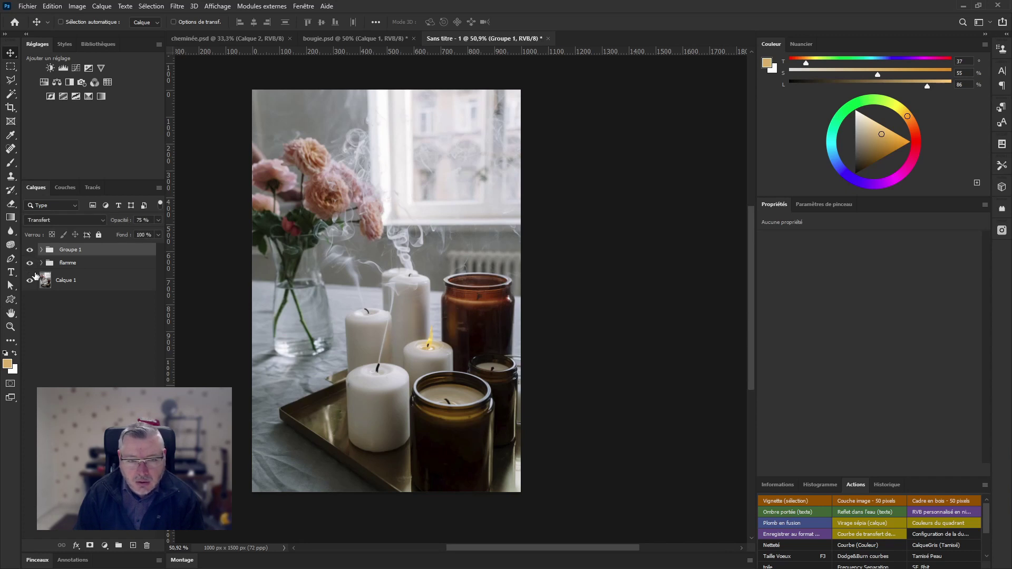
pyautogui.click(41, 249)
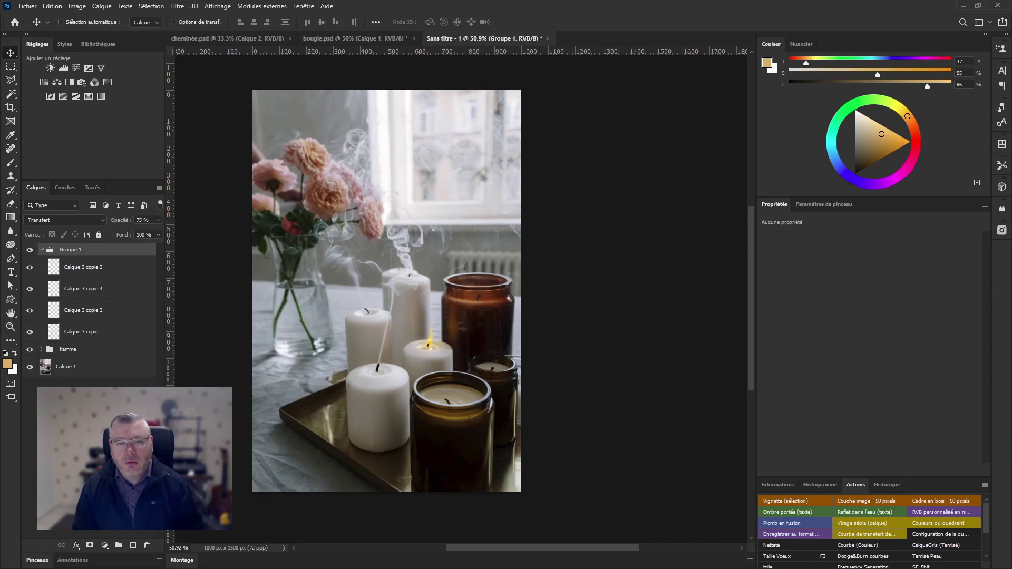
pyautogui.click(41, 249)
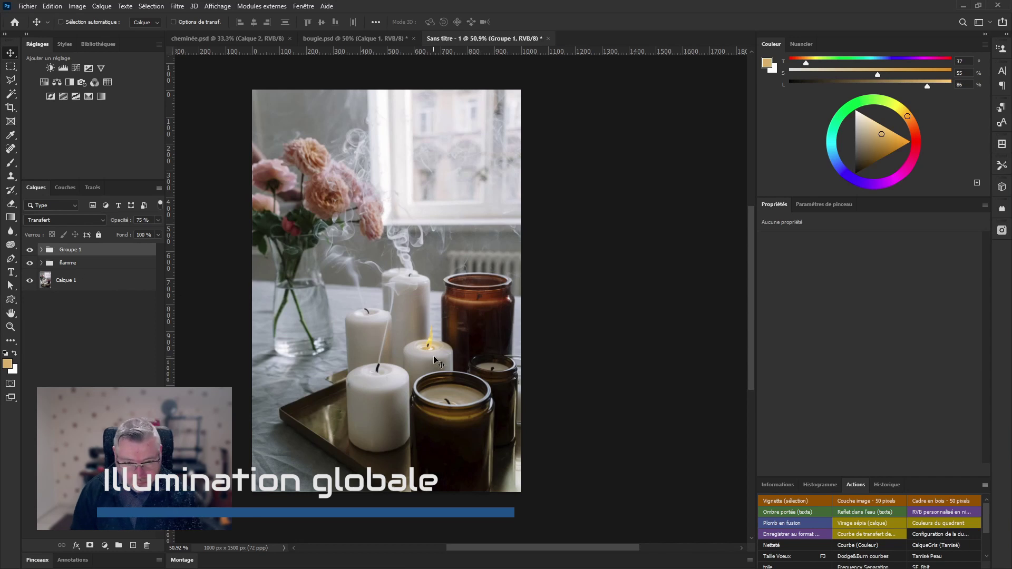
# - Create a new layer above the groups and paint one soft orange dab over the flame with a 555 px brush
pyautogui.click(134, 545)
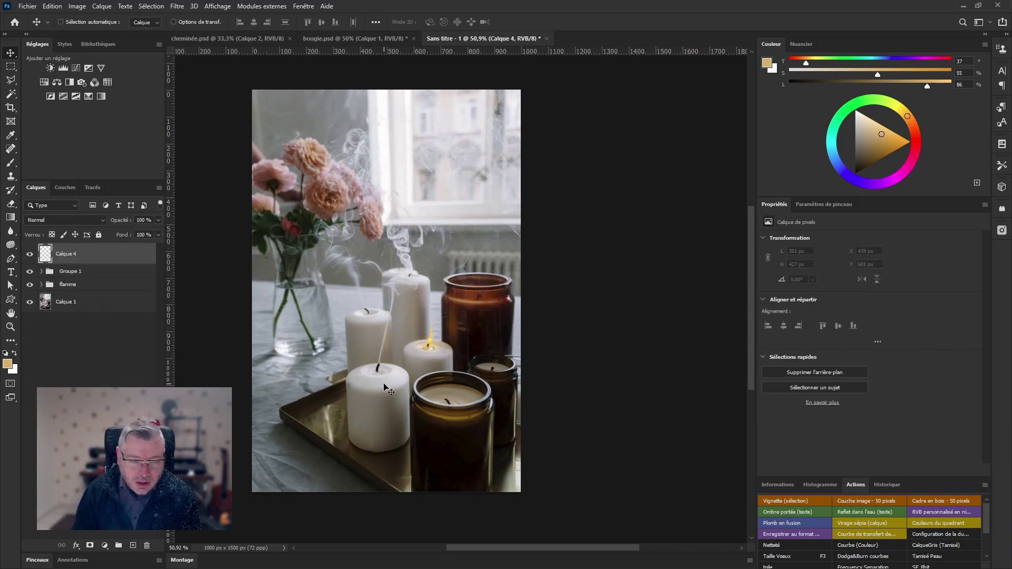
pyautogui.press('b')
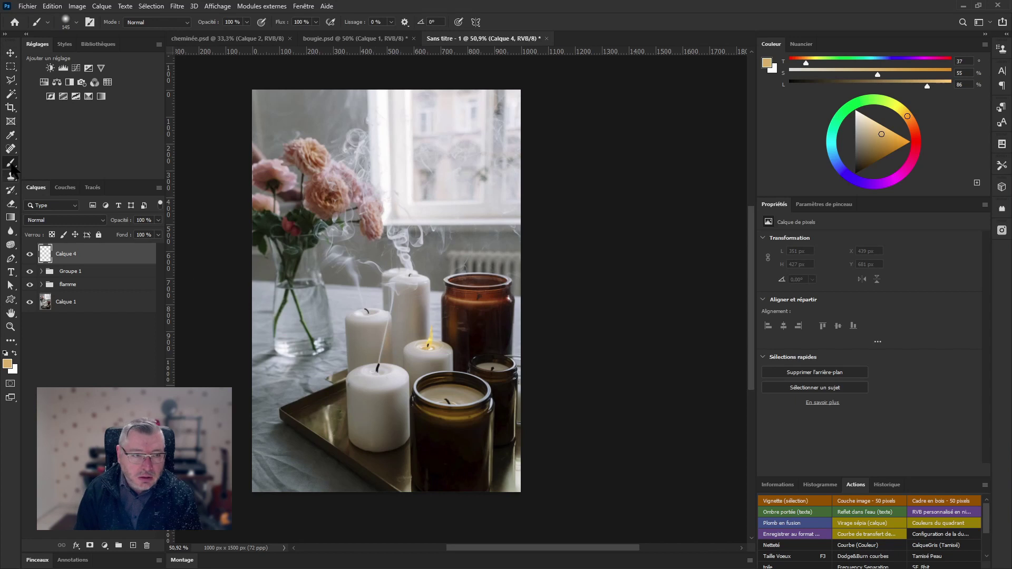
pyautogui.moveTo(390, 343)
pyautogui.mouseDown()
pyautogui.moveTo(423, 333)
pyautogui.moveTo(417, 340)
pyautogui.moveTo(437, 342)
pyautogui.mouseUp()
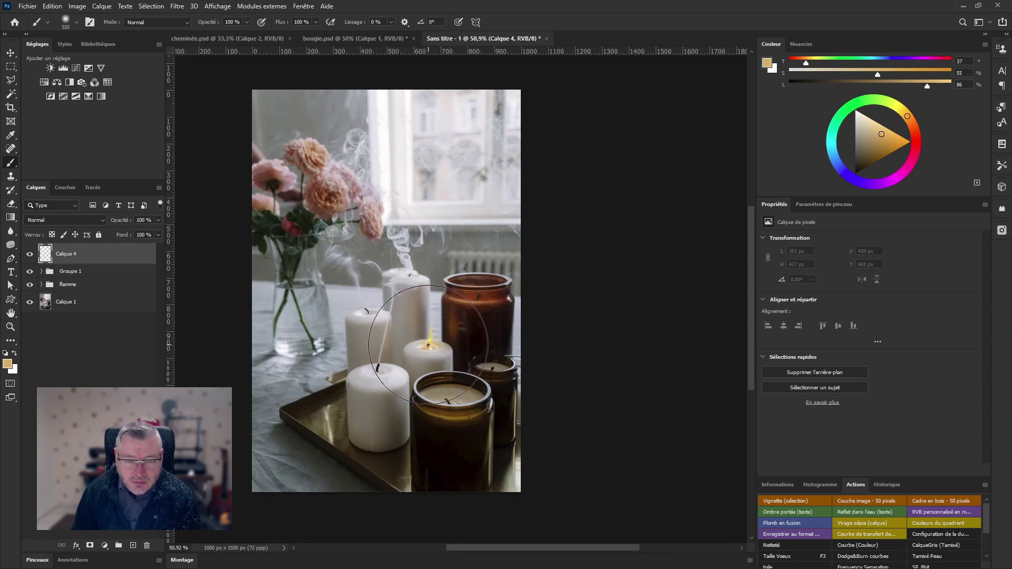
pyautogui.click(428, 345)
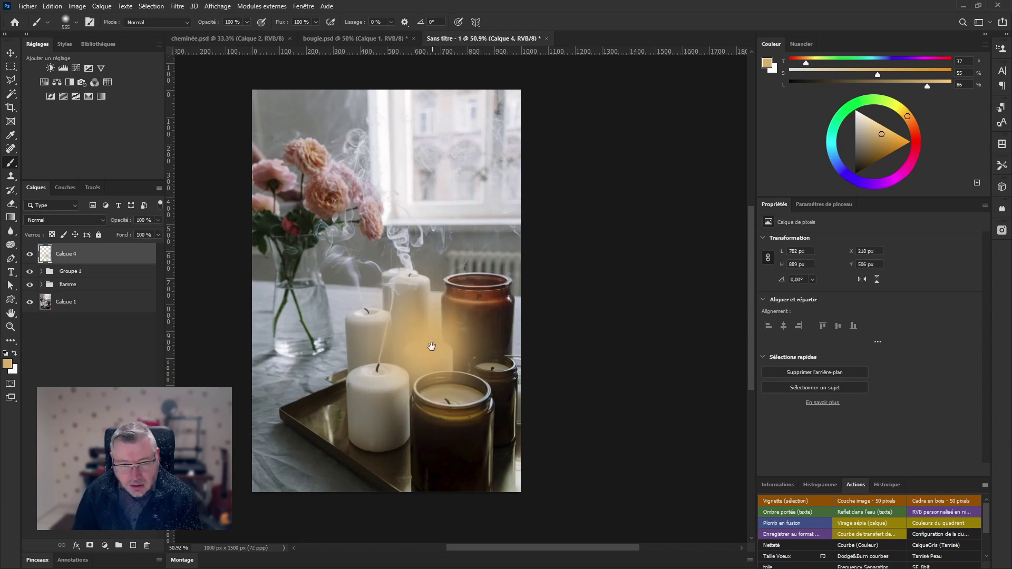
# - Set the orange dab layer Calque 4 to the Lumière crue blend mode at 15 % opacity
pyautogui.scroll(5, 451, 309)
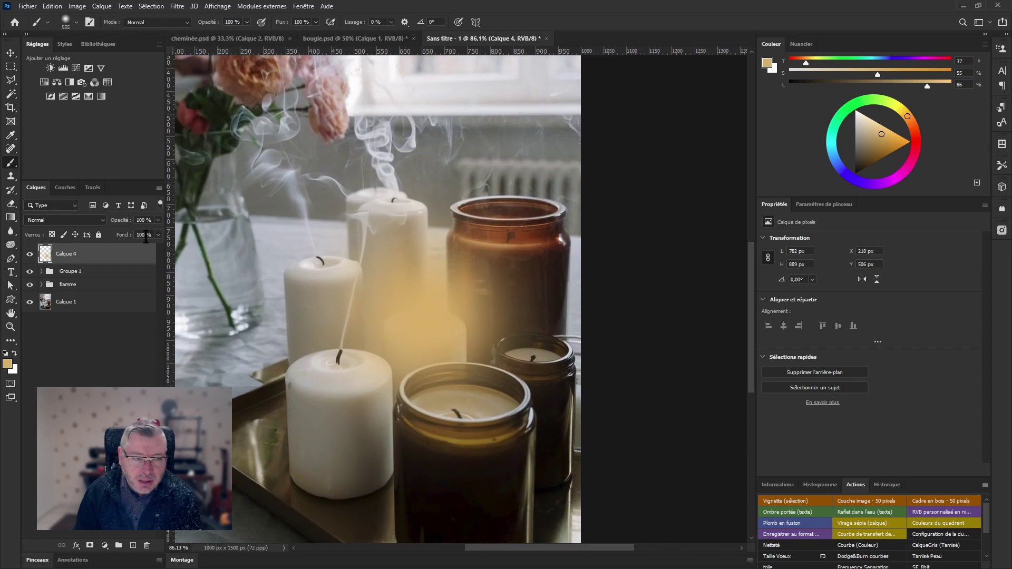
pyautogui.click(81, 220)
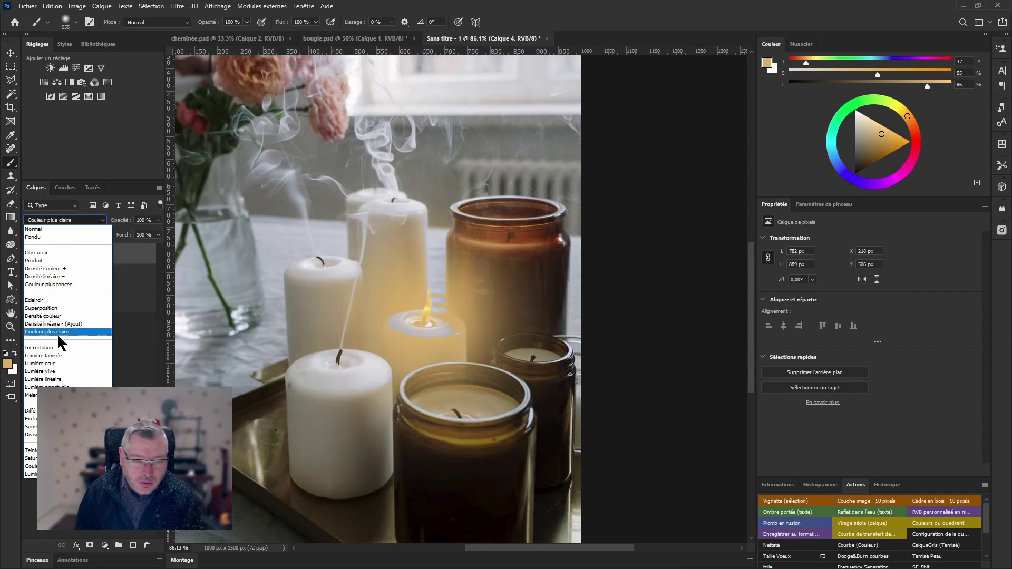
pyautogui.click(55, 363)
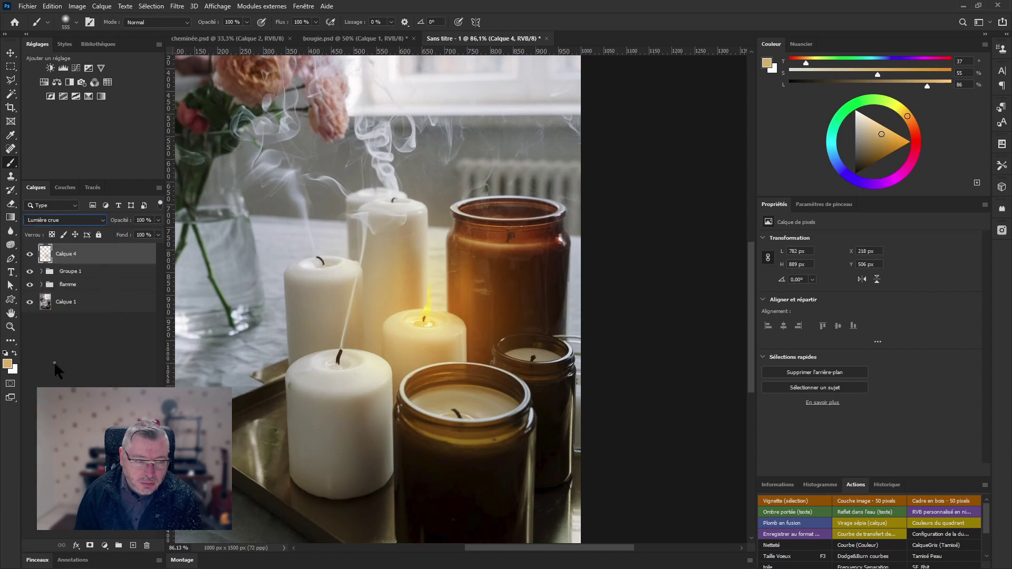
pyautogui.moveTo(119, 221); pyautogui.dragTo(63, 225)
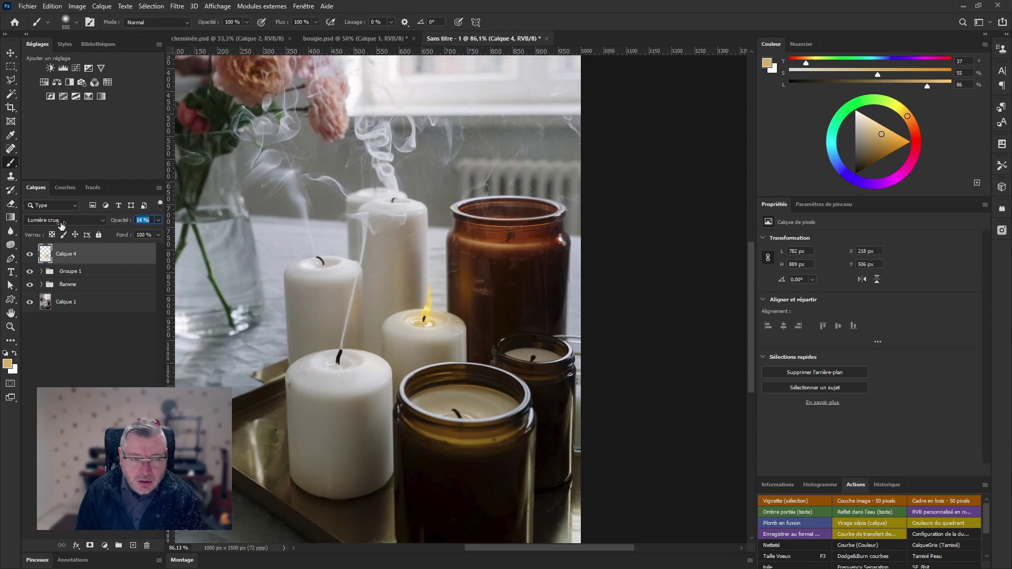
pyautogui.moveTo(62, 226); pyautogui.dragTo(62, 227)
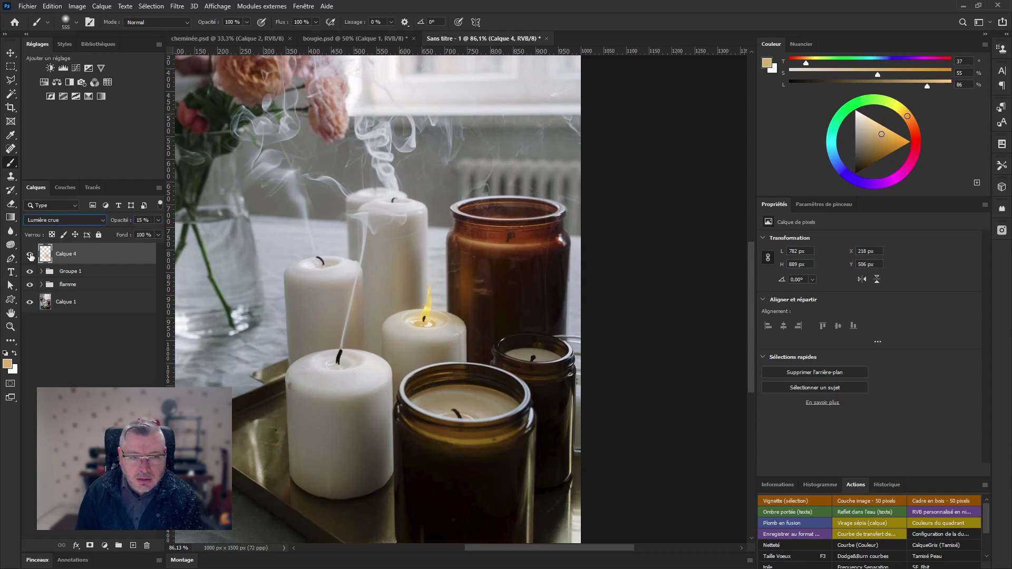
# - Compare the whole picture with the warm light layer Calque 4 hidden and shown
pyautogui.scroll(-3, 402, 358)
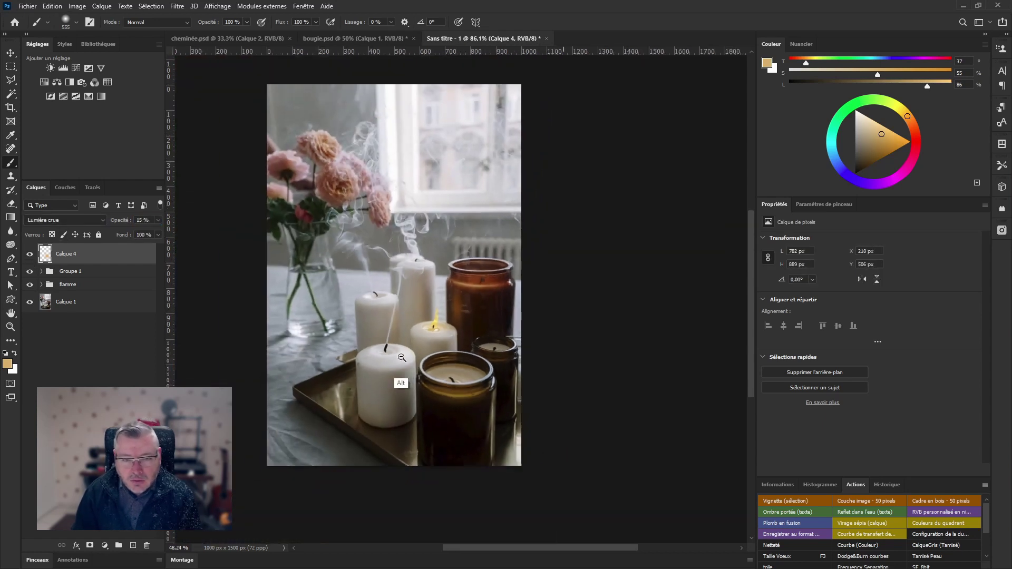
pyautogui.click(30, 255)
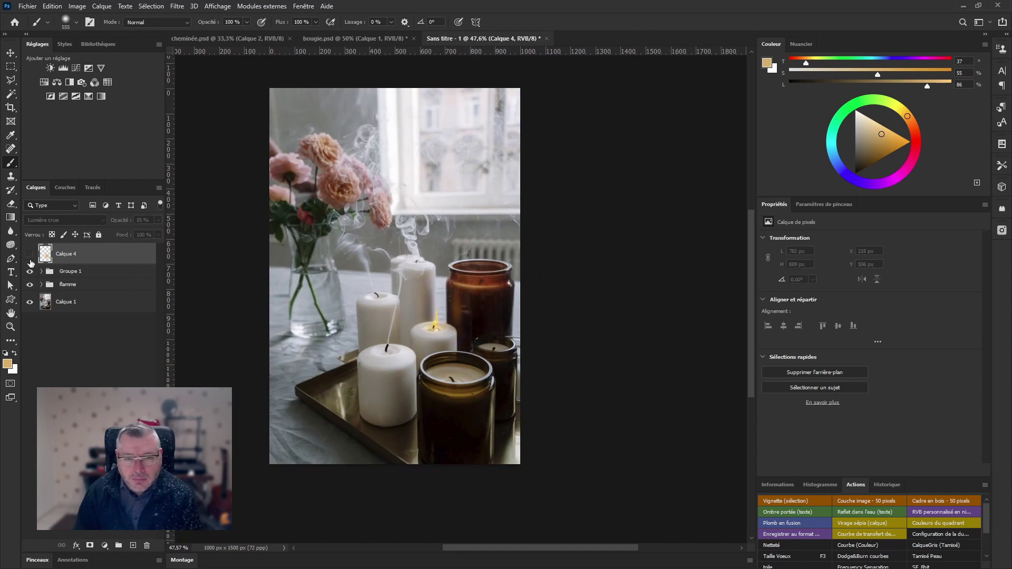
pyautogui.click(30, 256)
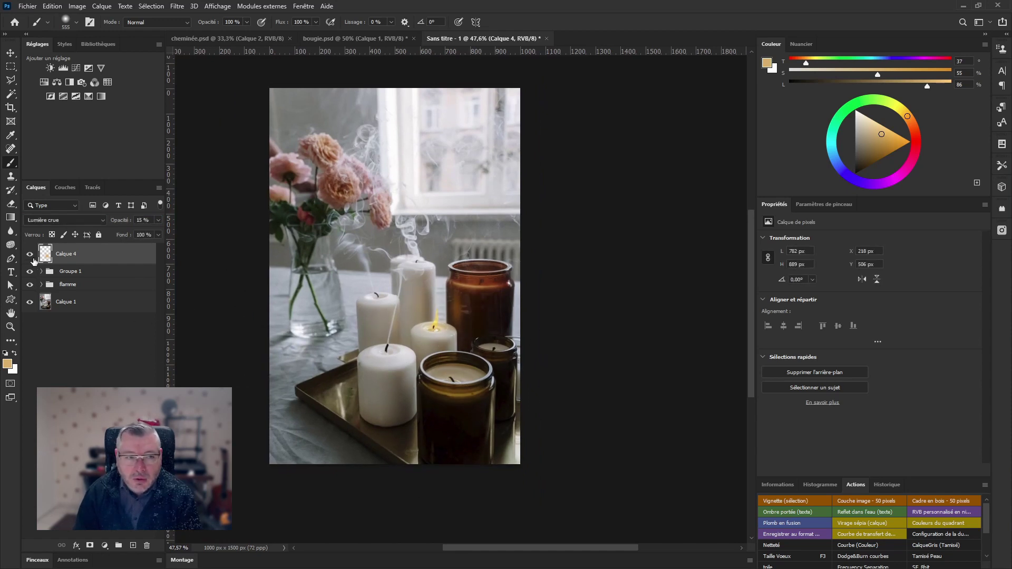
pyautogui.click(30, 256)
pyautogui.click(30, 256)
pyautogui.click(31, 256)
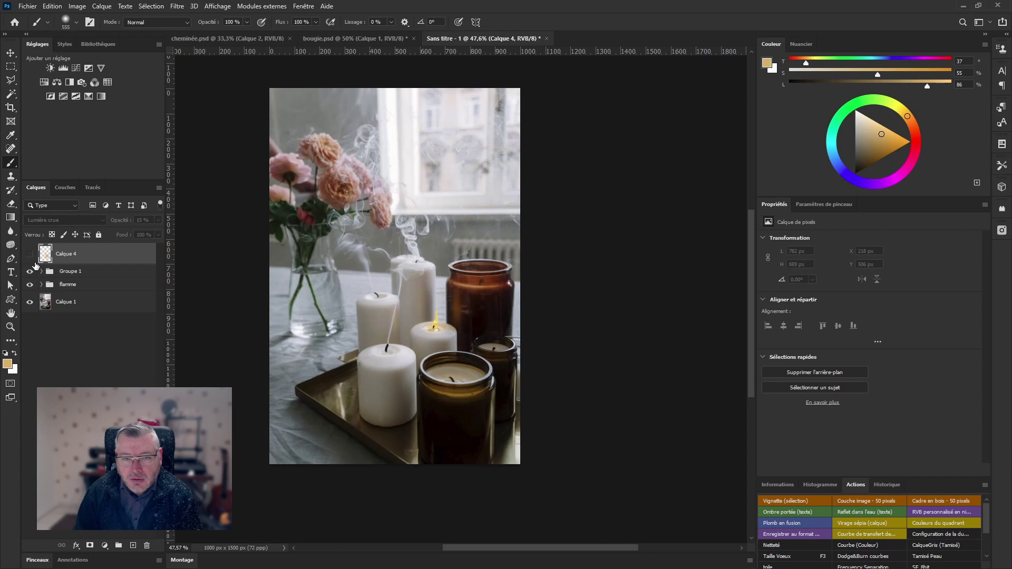
pyautogui.click(30, 256)
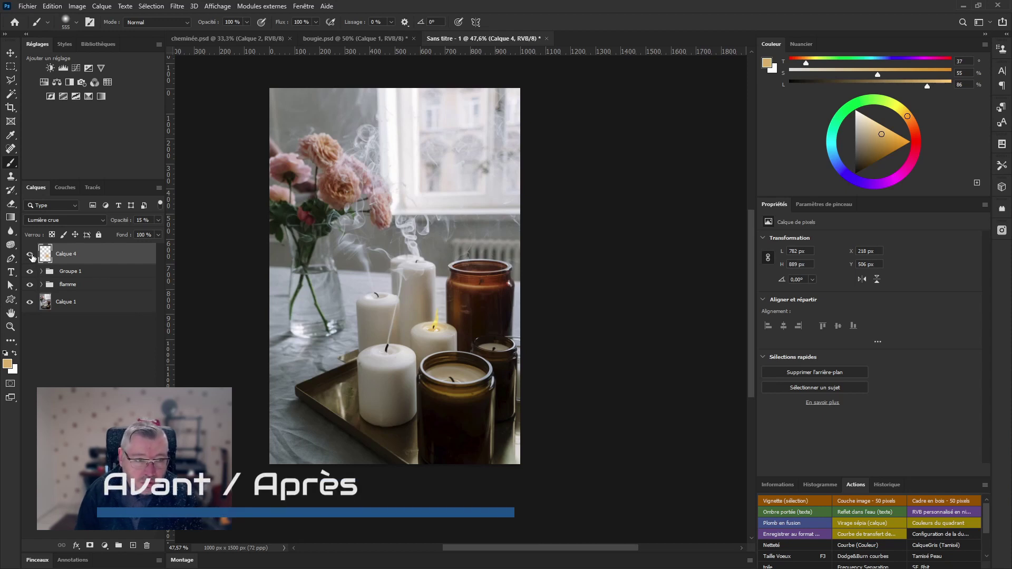
# - Hide Calque 4 and the reflection group Groupe 1 together, and show both again for a before/after comparison
pyautogui.click(30, 256)
pyautogui.click(30, 271)
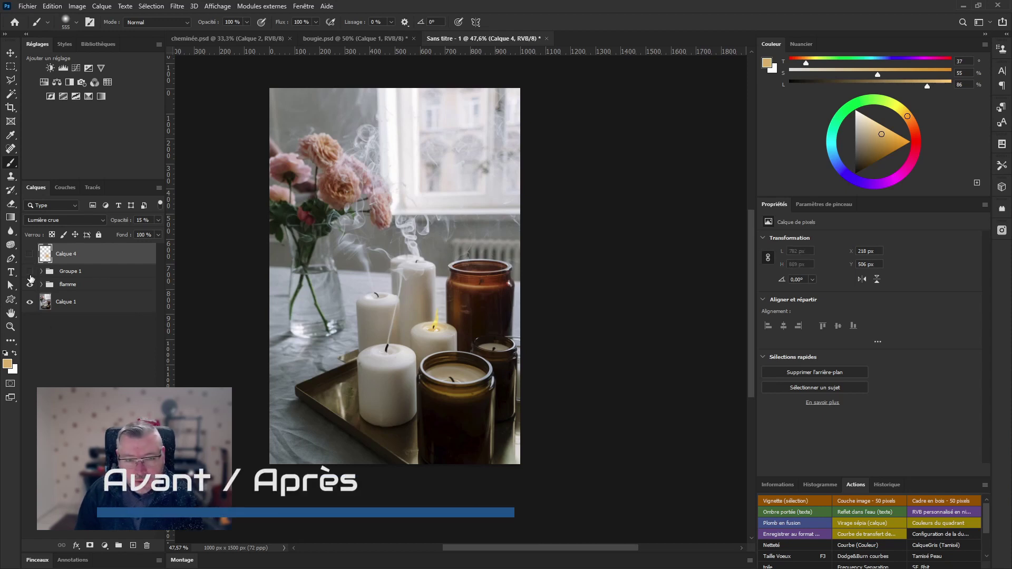
pyautogui.click(30, 255)
pyautogui.click(30, 271)
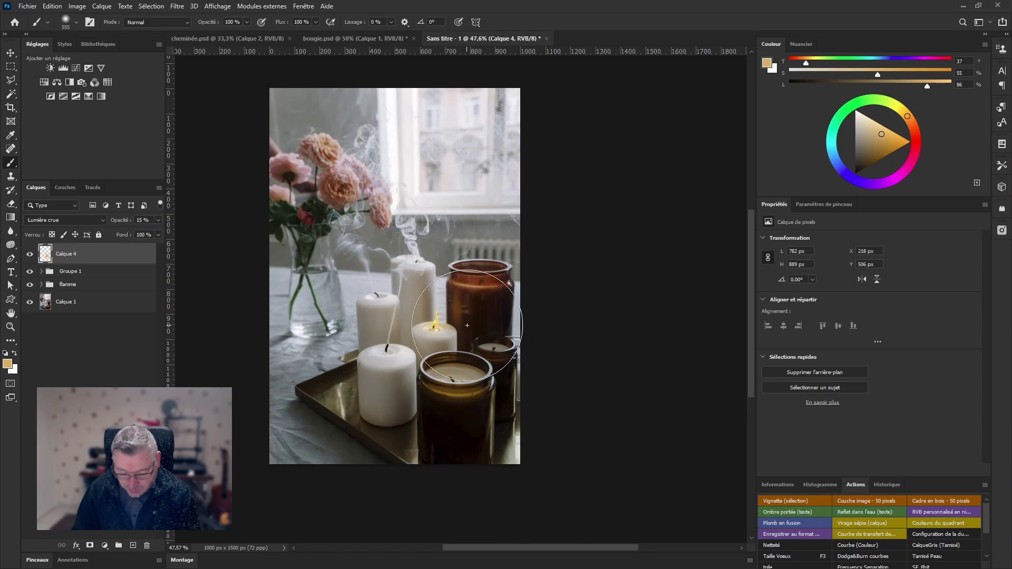
# - Expand the flamme group, select Calque 2 and toggle its visibility to check the flame it holds
pyautogui.moveTo(432, 320); pyautogui.dragTo(477, 295)
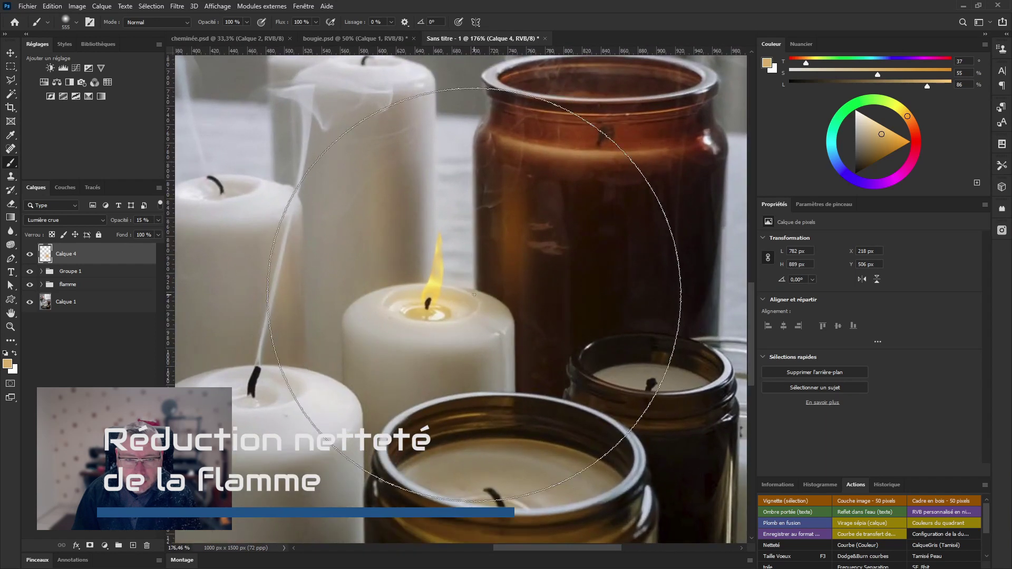
pyautogui.click(71, 287)
pyautogui.click(41, 285)
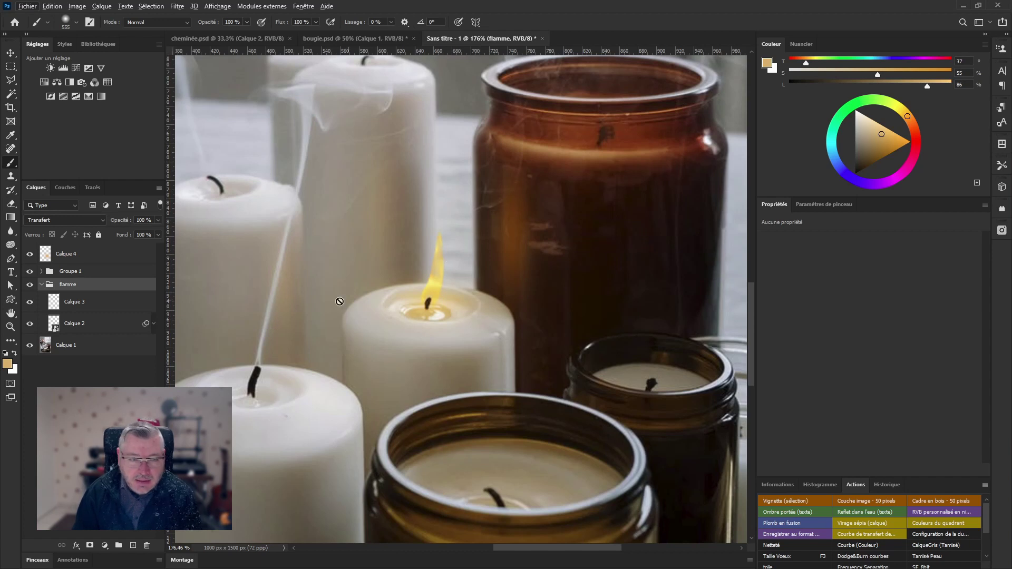
pyautogui.click(87, 325)
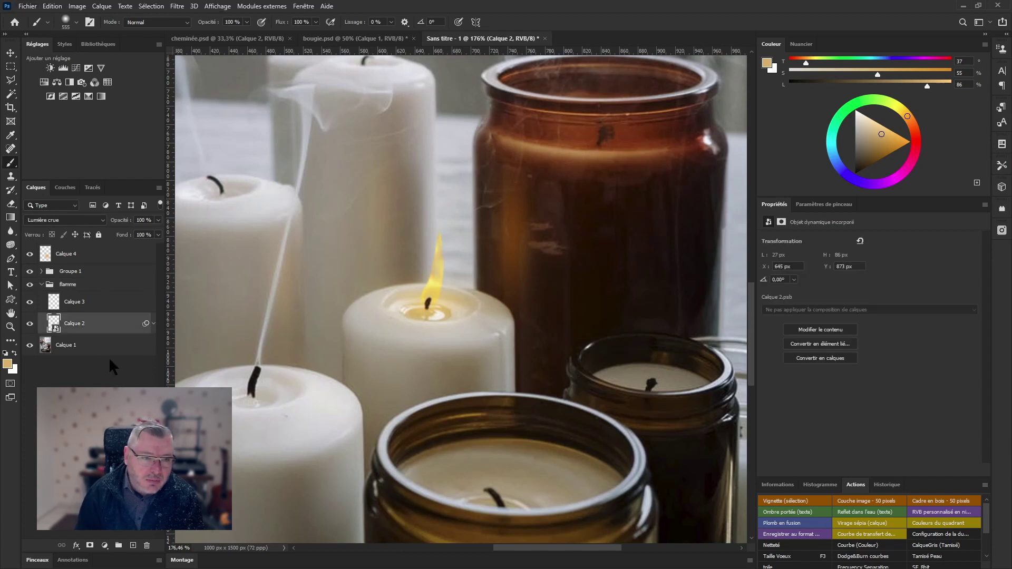
pyautogui.click(30, 326)
pyautogui.click(30, 327)
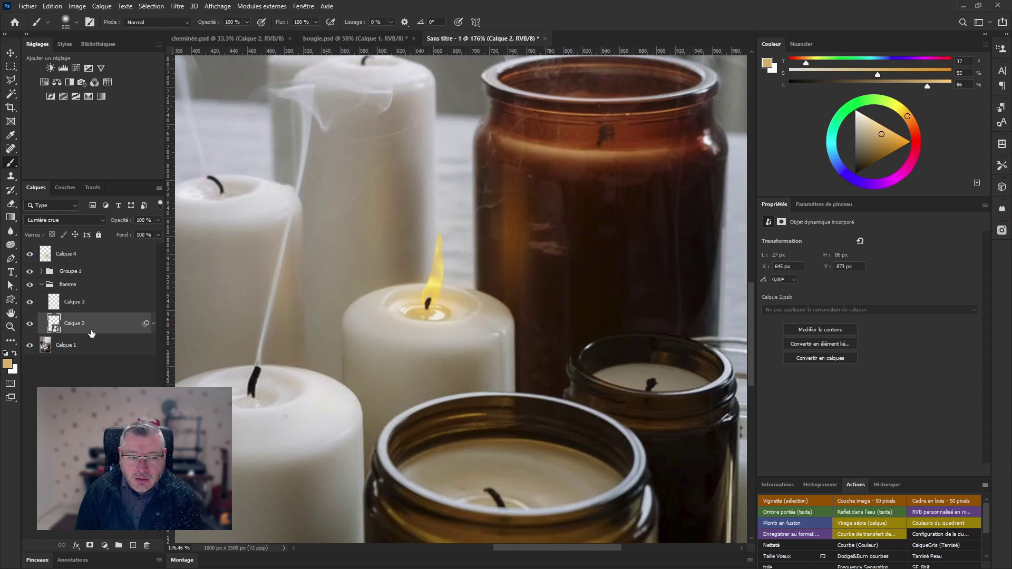
# - Apply a 0.5 px Gaussian blur to the flame layer Calque 2 and check its list of smart filters
pyautogui.click(177, 6)
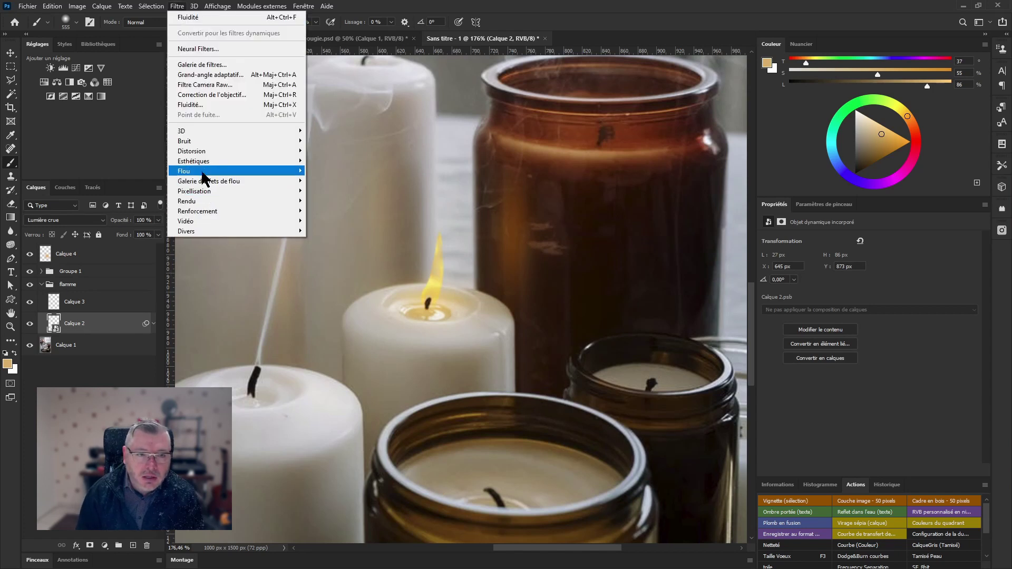
pyautogui.moveTo(203, 174)
pyautogui.click(334, 223)
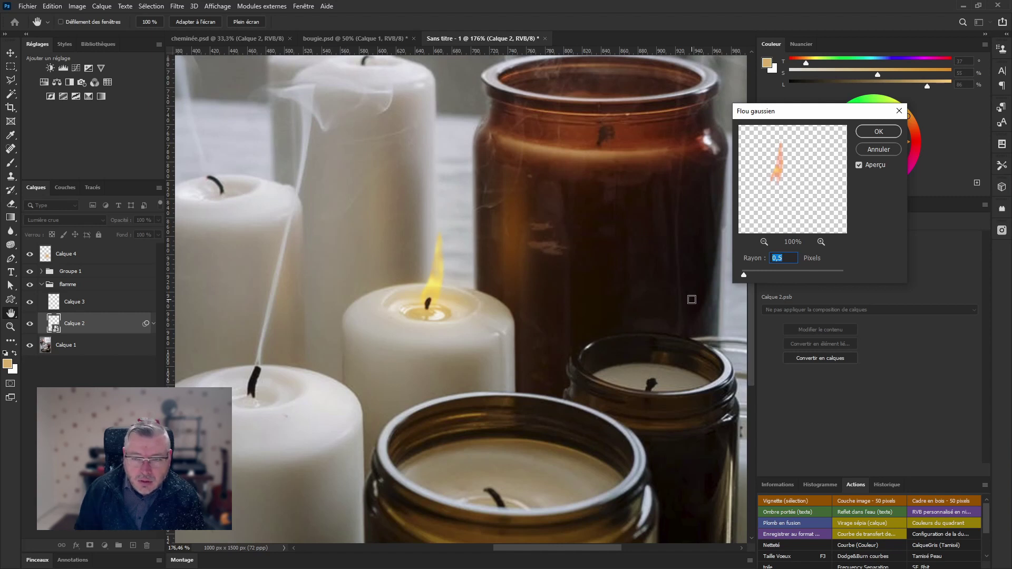
pyautogui.click(859, 165)
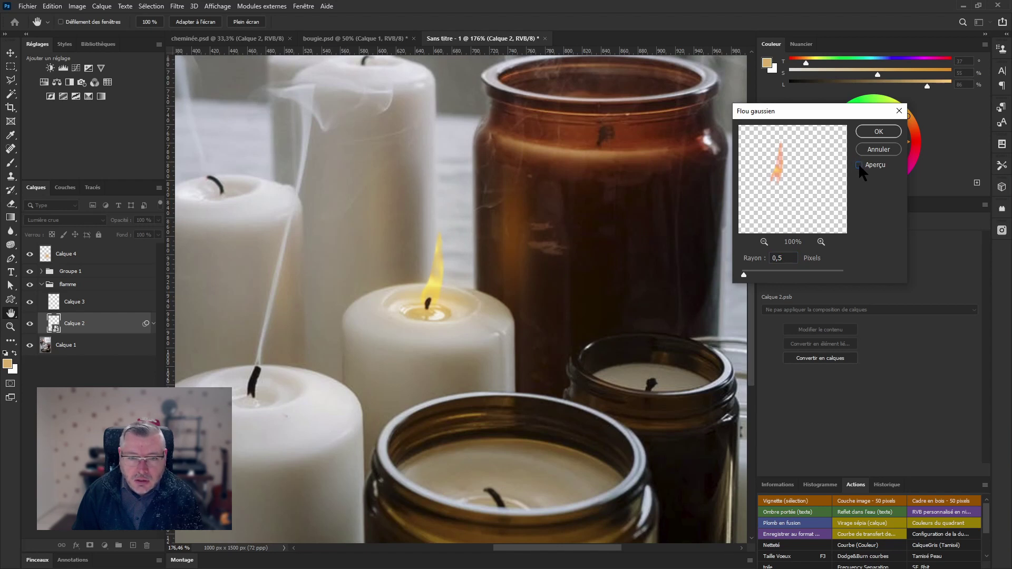
pyautogui.click(878, 132)
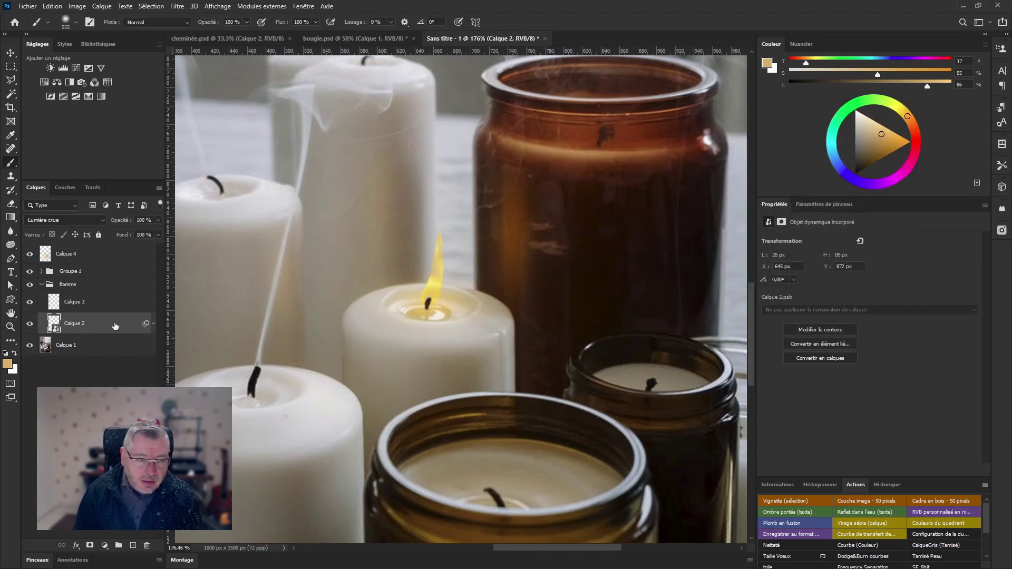
pyautogui.click(153, 324)
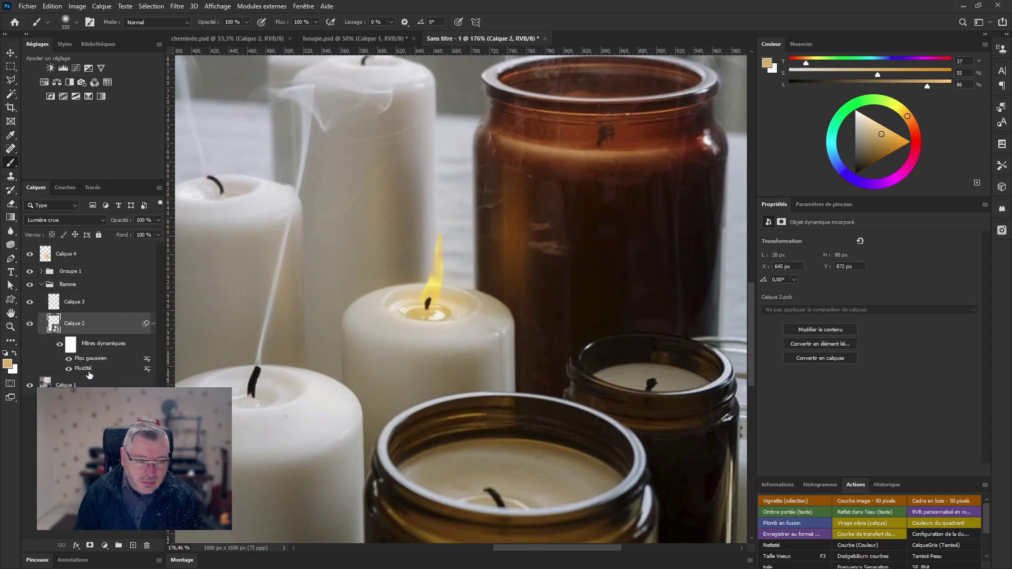
pyautogui.click(153, 324)
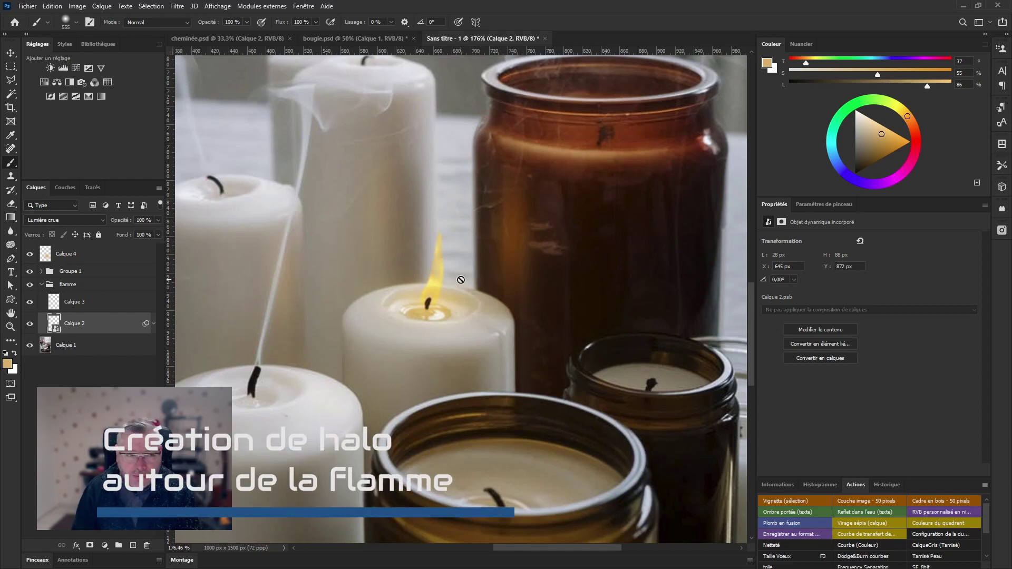
# - Add an outer glow to Calque 2 in the yellow #f3cd51 sampled from the flame, at 25 % opacity
pyautogui.click(76, 545)
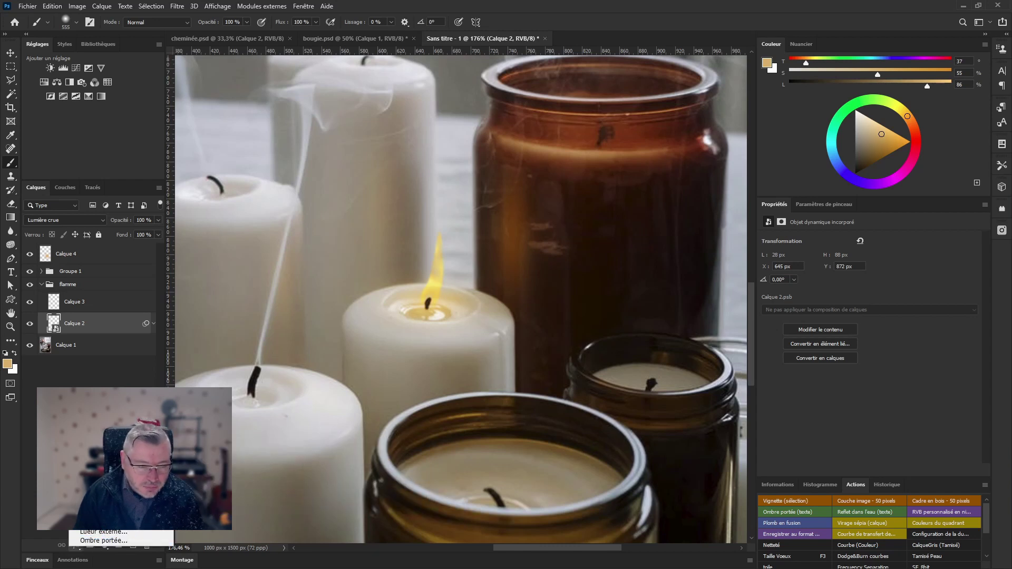
pyautogui.click(116, 533)
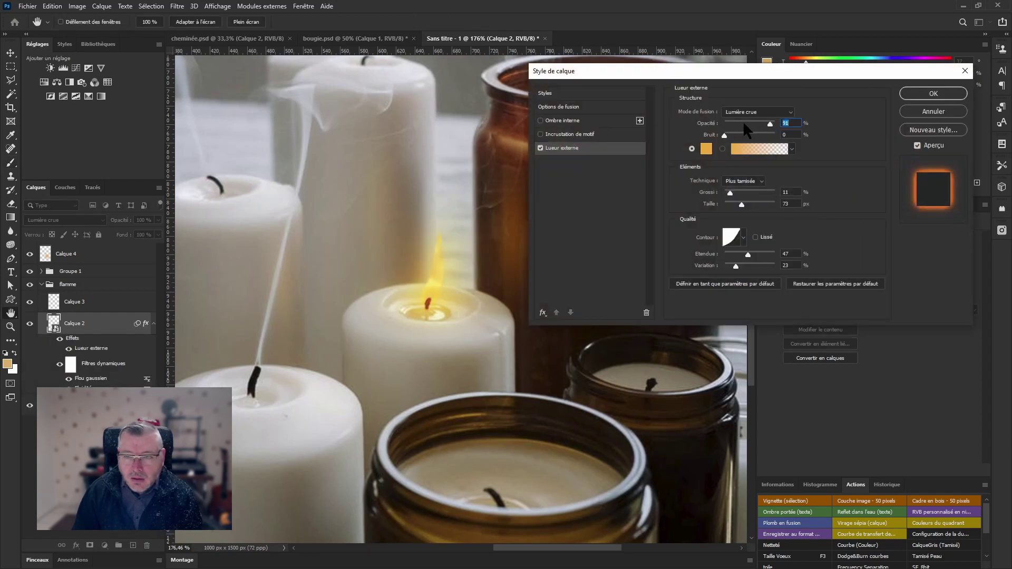
pyautogui.click(705, 150)
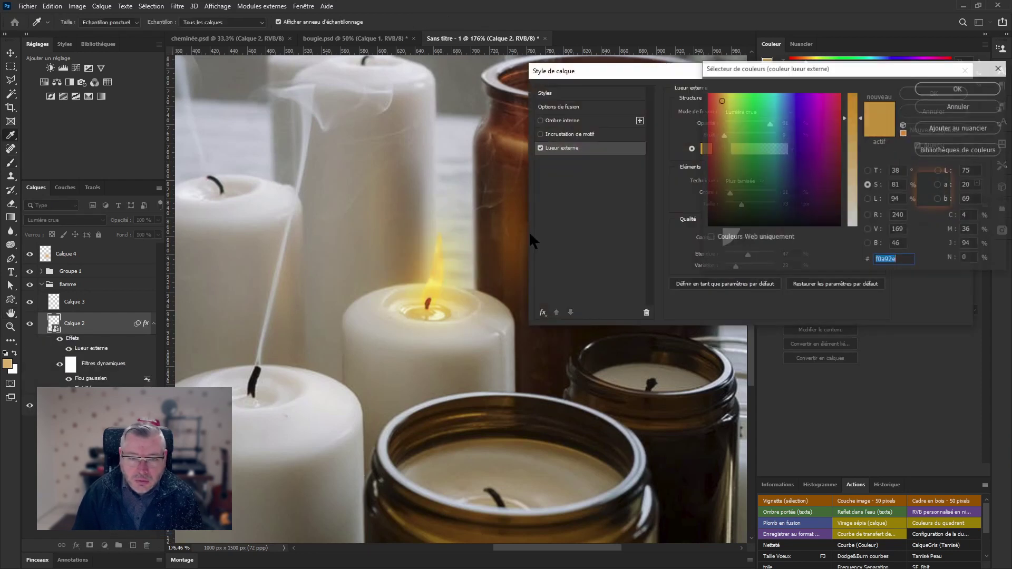
pyautogui.click(438, 287)
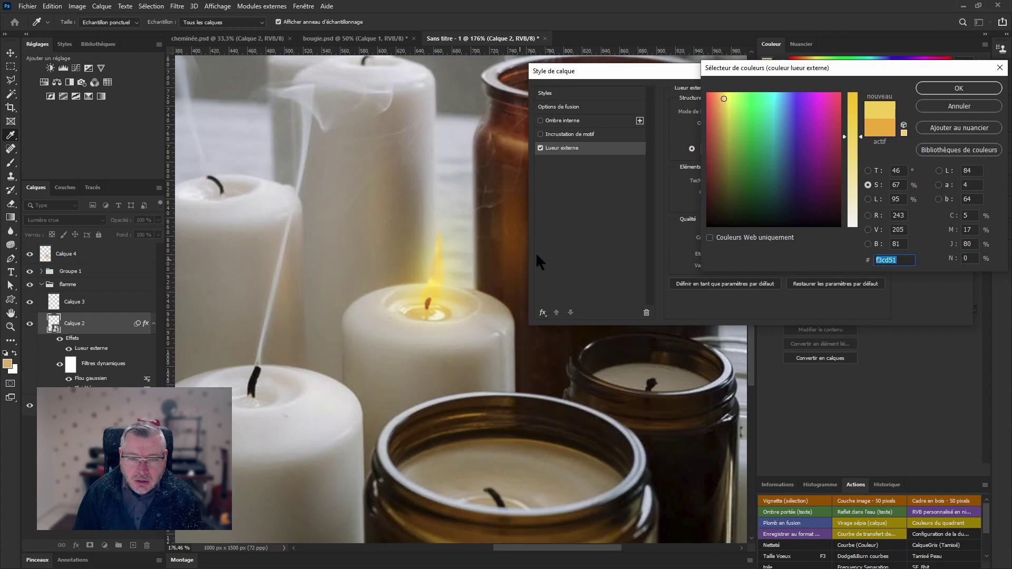
pyautogui.click(945, 93)
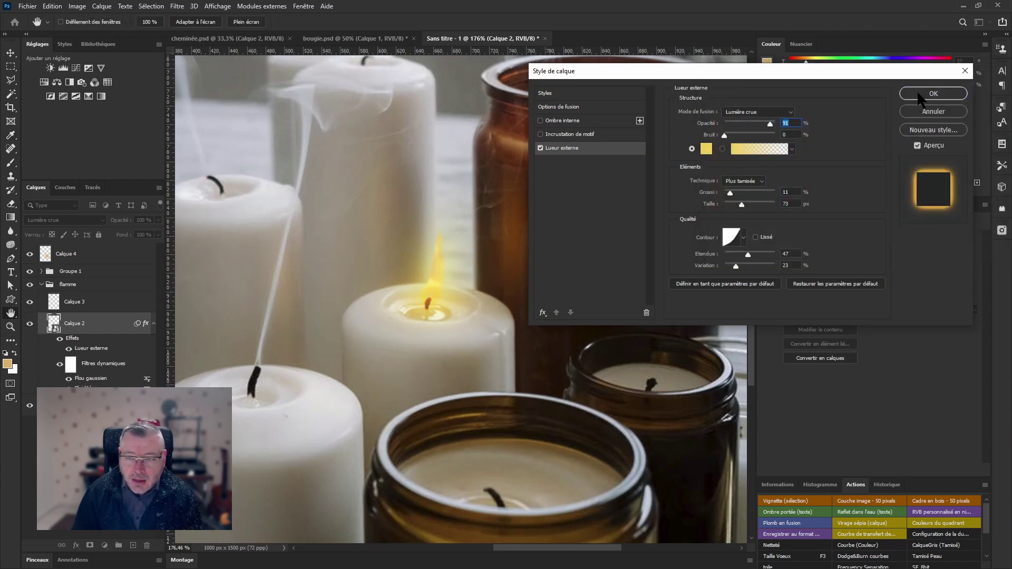
pyautogui.moveTo(770, 123); pyautogui.dragTo(737, 127)
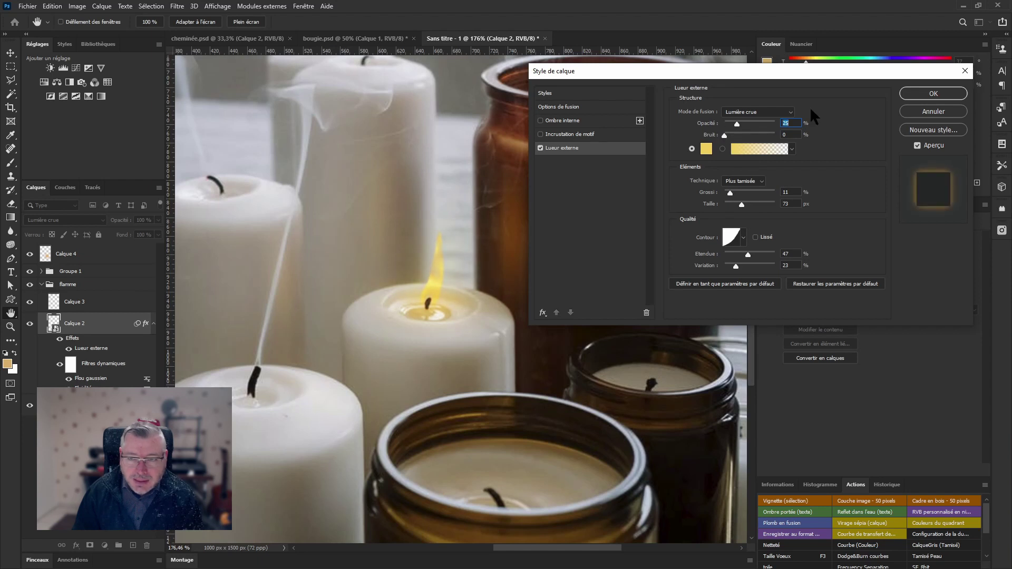
pyautogui.click(928, 95)
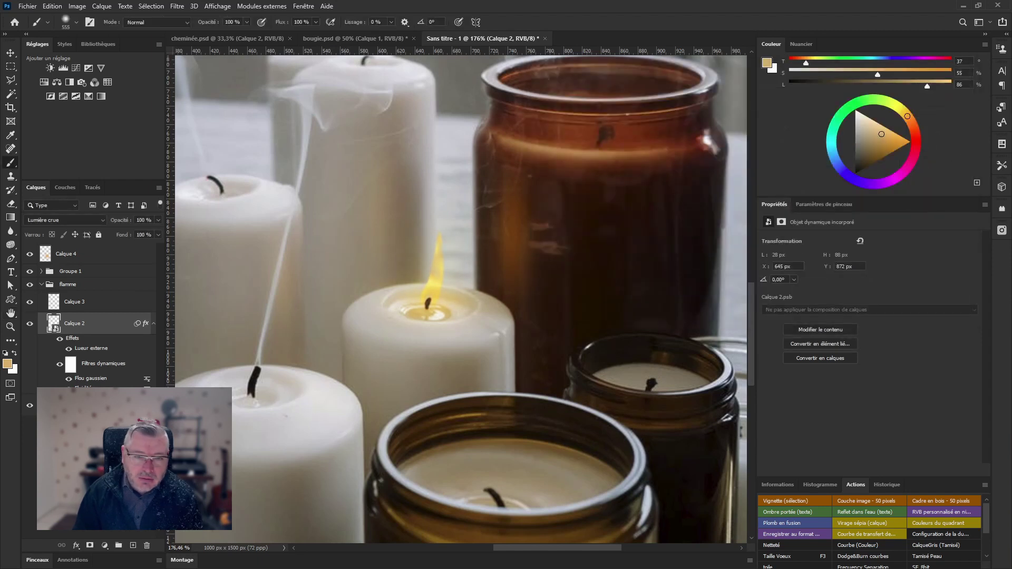
# - Toggle the outer glow of Calque 2 off and on and review the halo in the whole picture
pyautogui.click(69, 349)
pyautogui.click(69, 348)
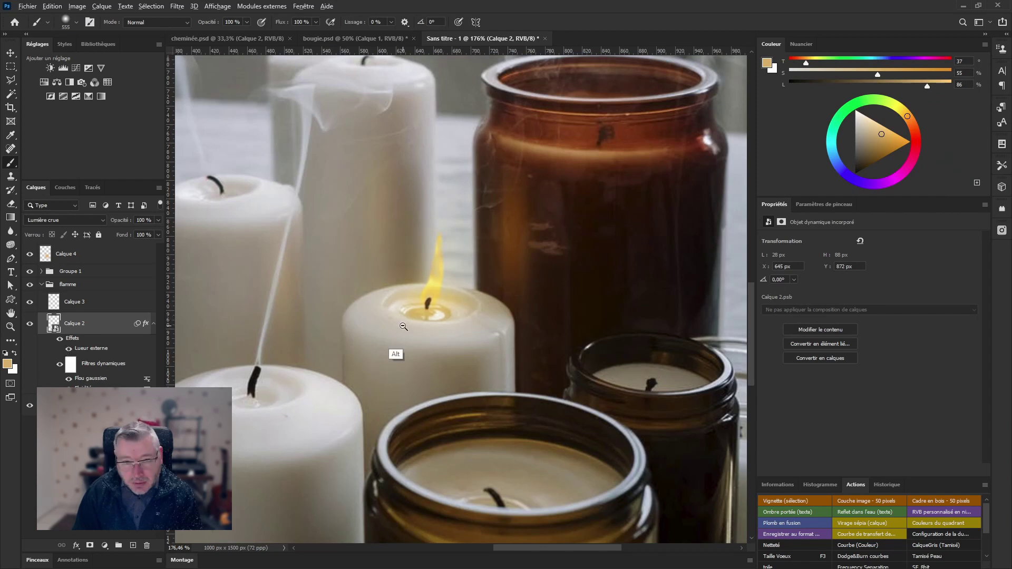
pyautogui.scroll(-5, 394, 349)
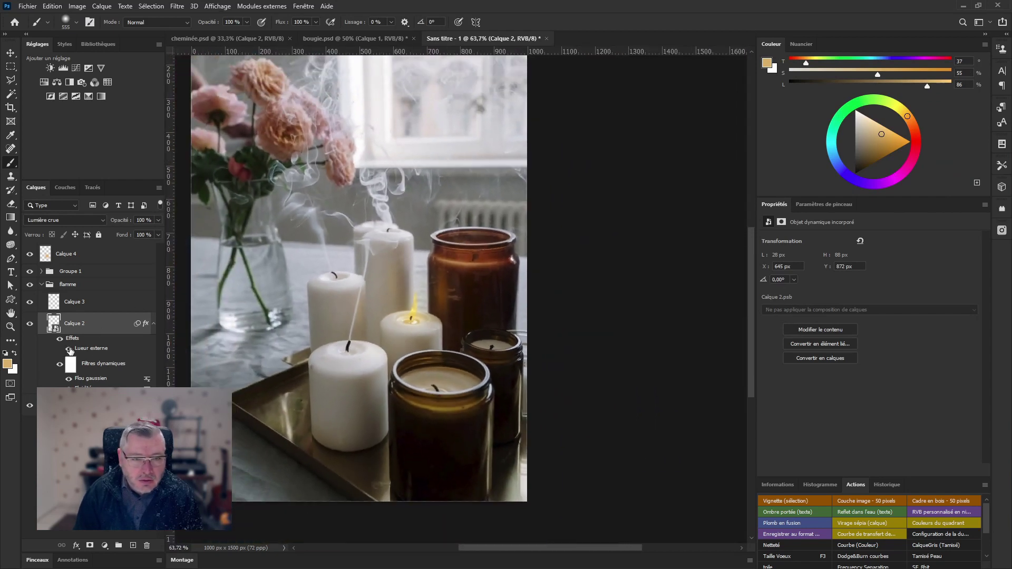
pyautogui.scroll(-3, 422, 333)
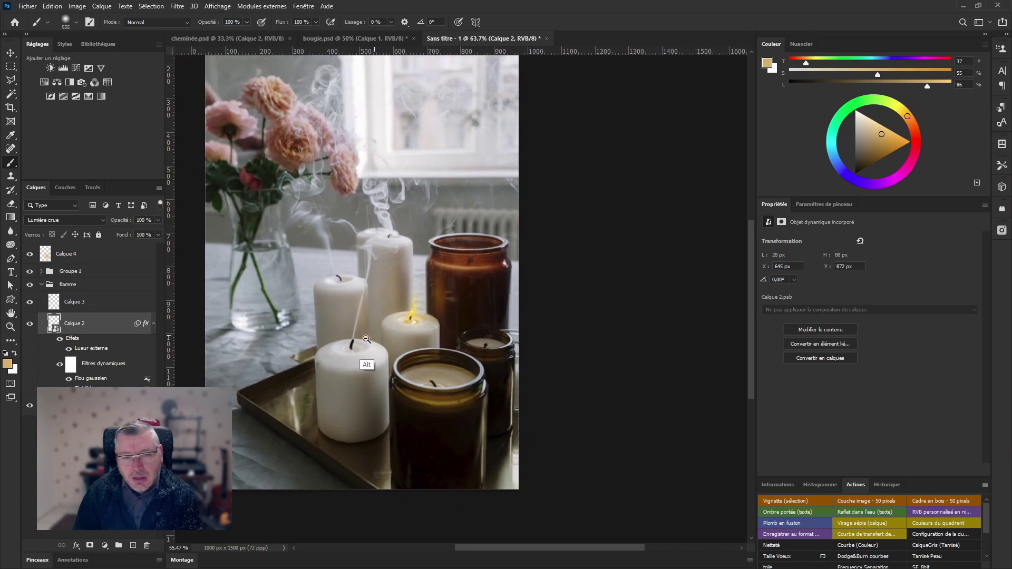
# - Collapse the effects list of Calque 2 and try a weaker flame by lowering the layer's opacity to 80 %
pyautogui.scroll(3, 430, 338)
pyautogui.moveTo(438, 342); pyautogui.dragTo(424, 372)
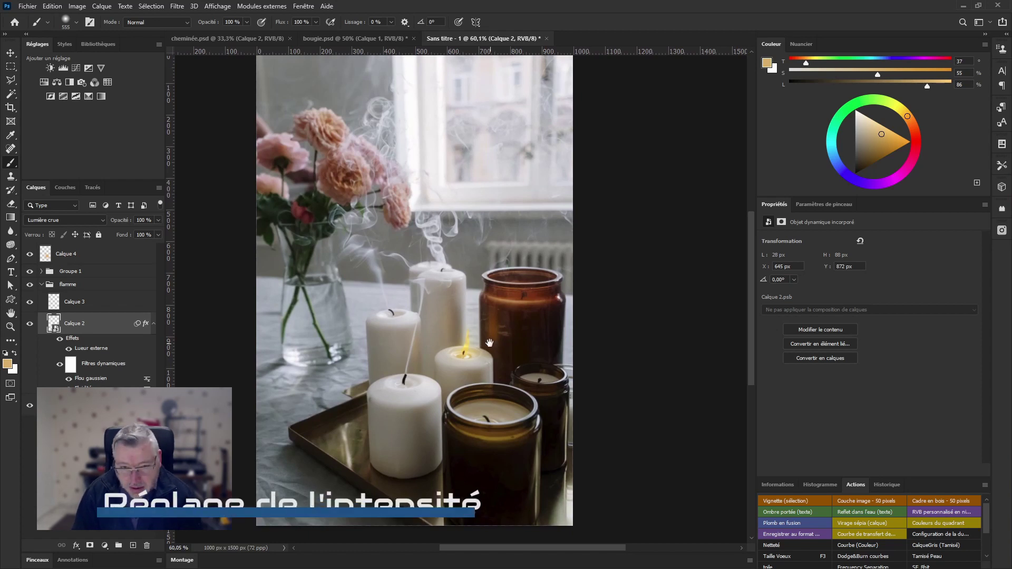
pyautogui.scroll(5, 469, 352)
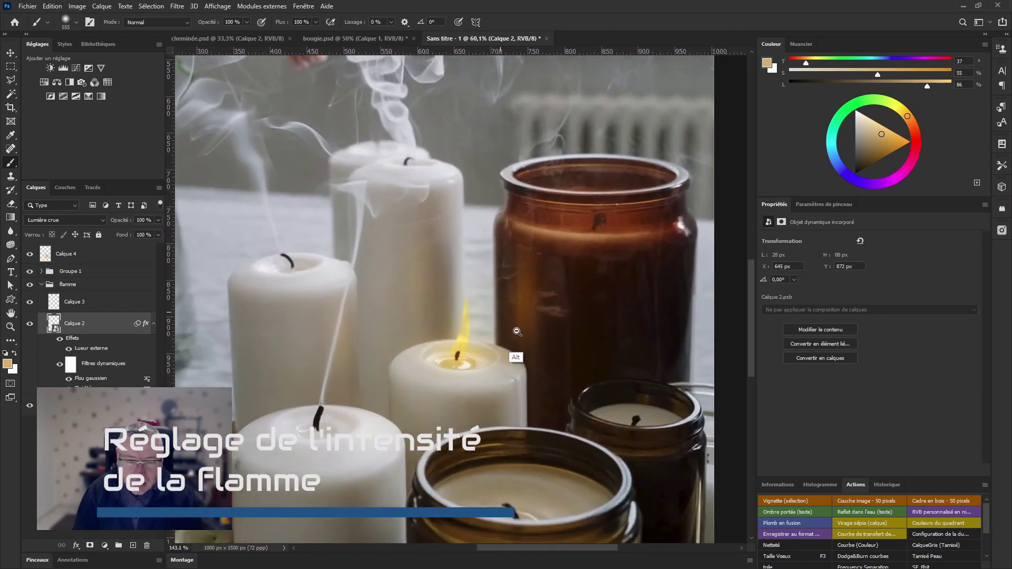
pyautogui.click(153, 327)
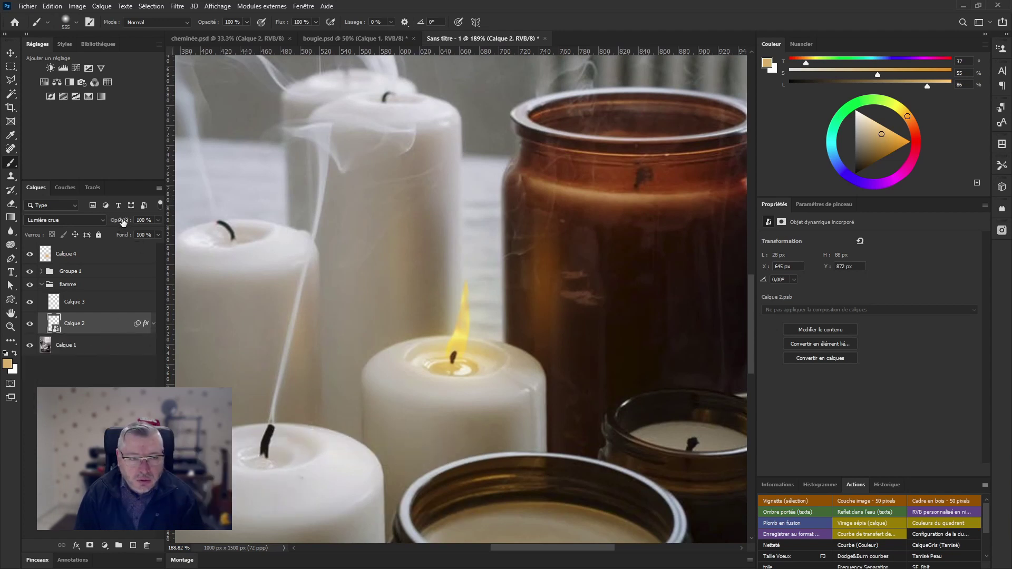
pyautogui.moveTo(123, 222); pyautogui.dragTo(112, 222)
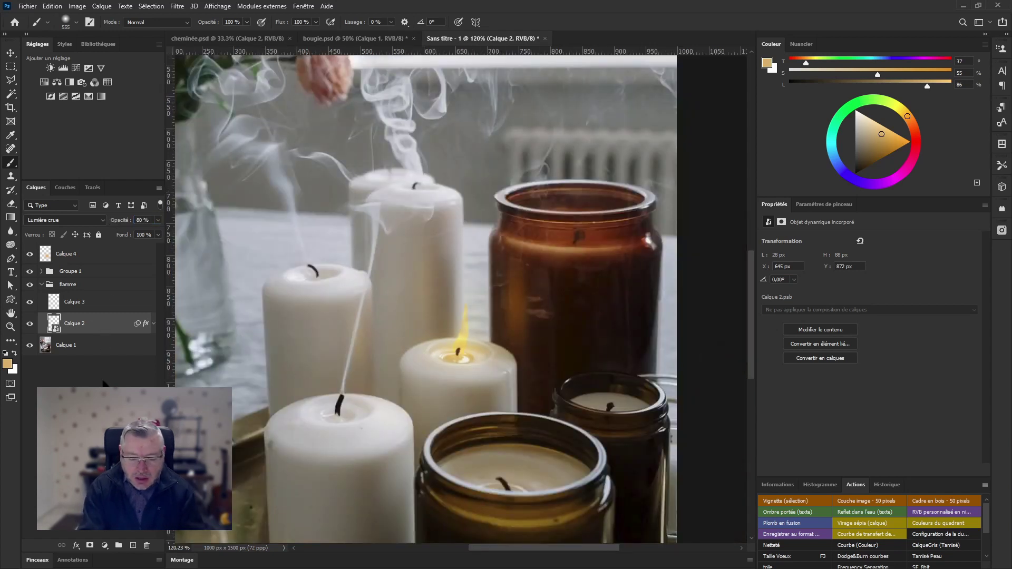
# - Try a stronger flame by duplicating Calque 2 three times, and delete the three copies
pyautogui.hotkey('ctrl', 'j')
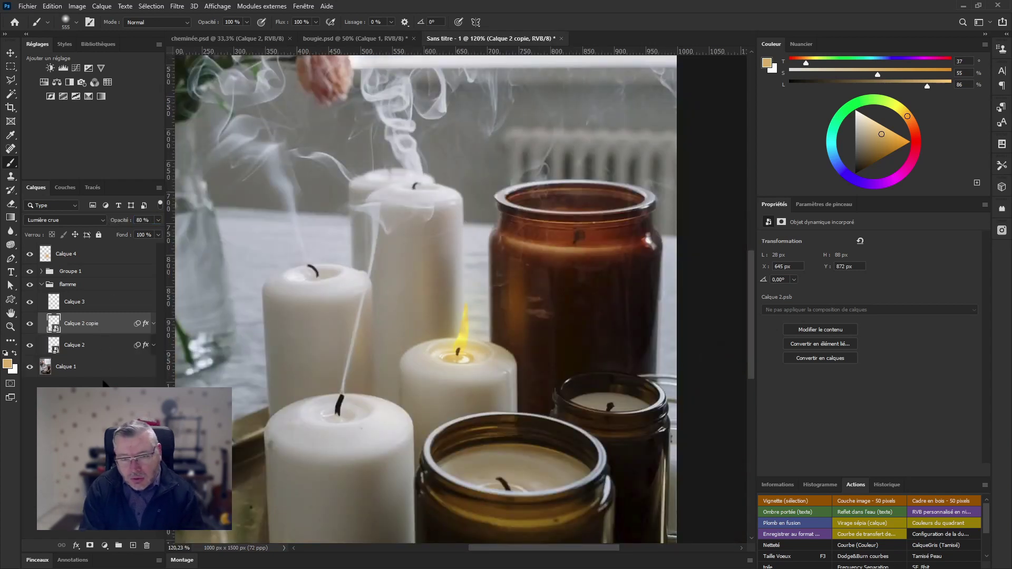
pyautogui.hotkey('ctrl', 'j')
pyautogui.hotkey('ctrl', 'j')
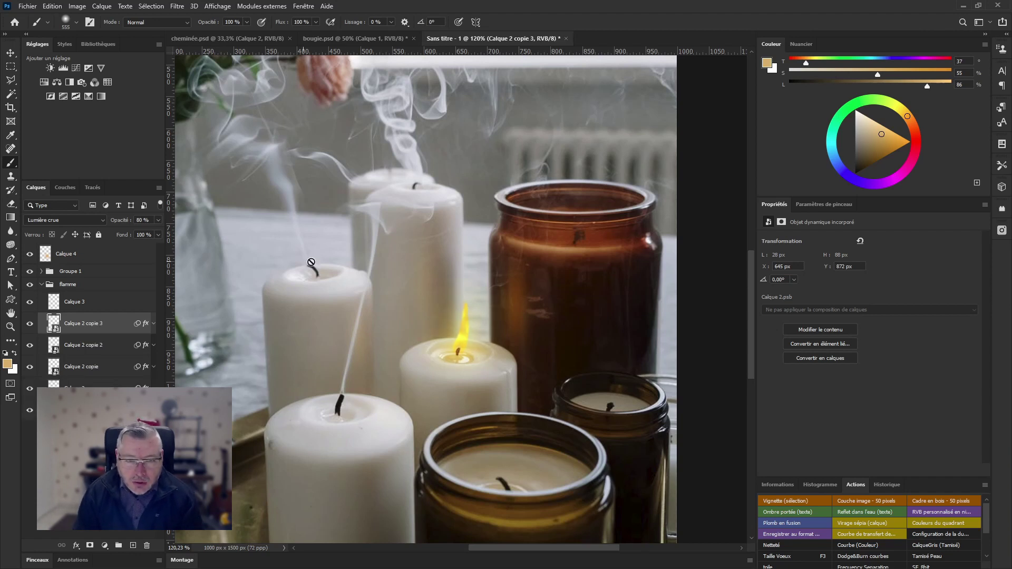
pyautogui.keyDown('shift'); pyautogui.click(89, 367); pyautogui.keyUp('shift')
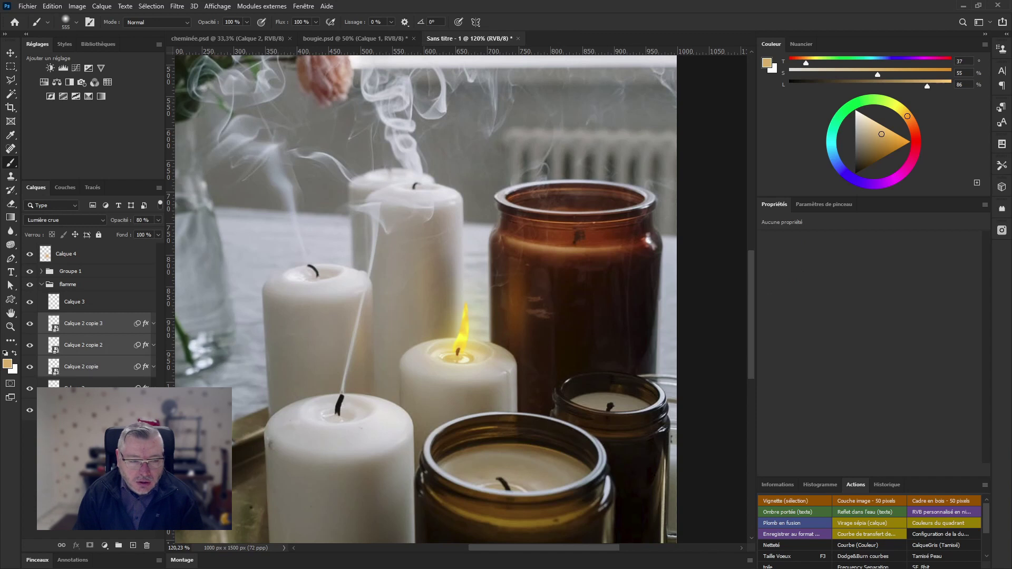
pyautogui.click(147, 544)
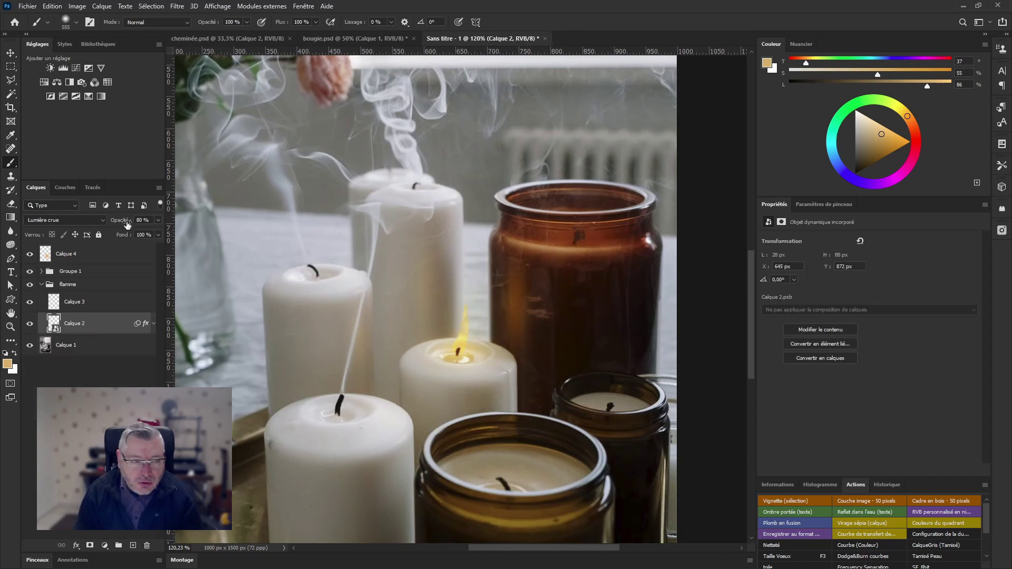
# - Set the opacity of Calque 2 to 100 %, deselect the layer and collapse the flamme group
pyautogui.moveTo(119, 222); pyautogui.dragTo(132, 219)
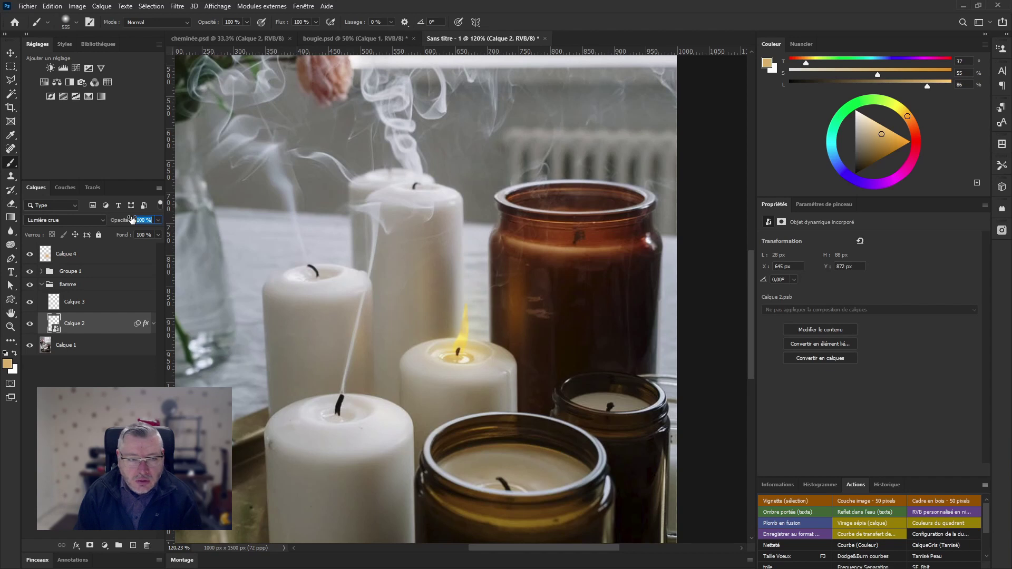
pyautogui.click(151, 334)
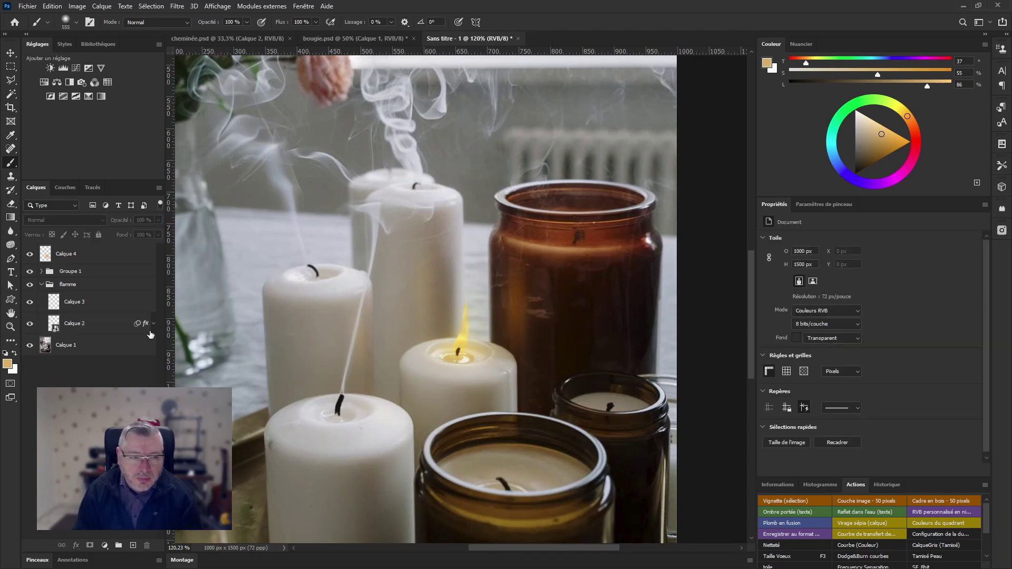
pyautogui.click(42, 284)
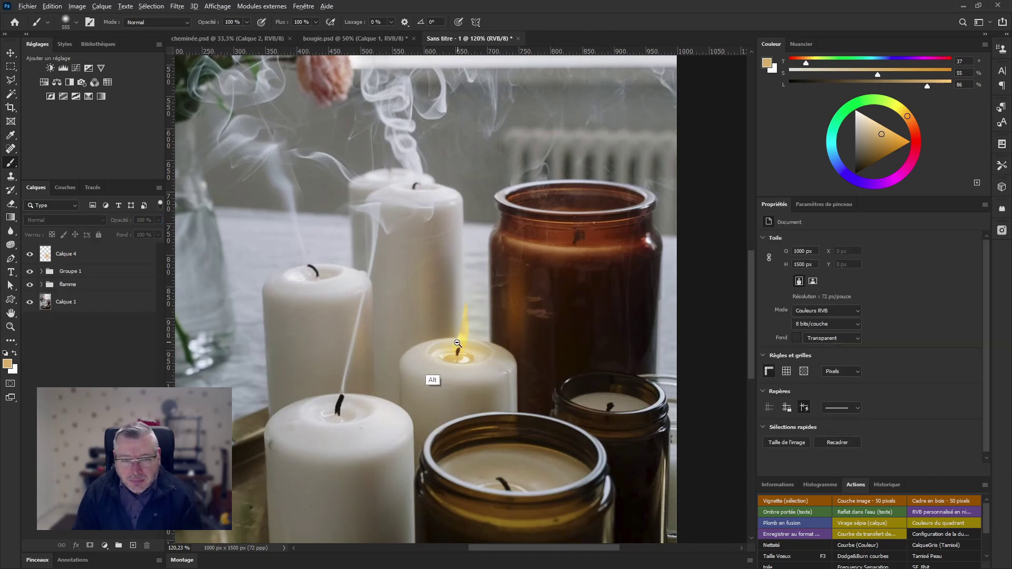
# - Compare the whole picture before and after by hiding and showing every layer except Calque 1 twice
pyautogui.moveTo(458, 343); pyautogui.dragTo(401, 343)
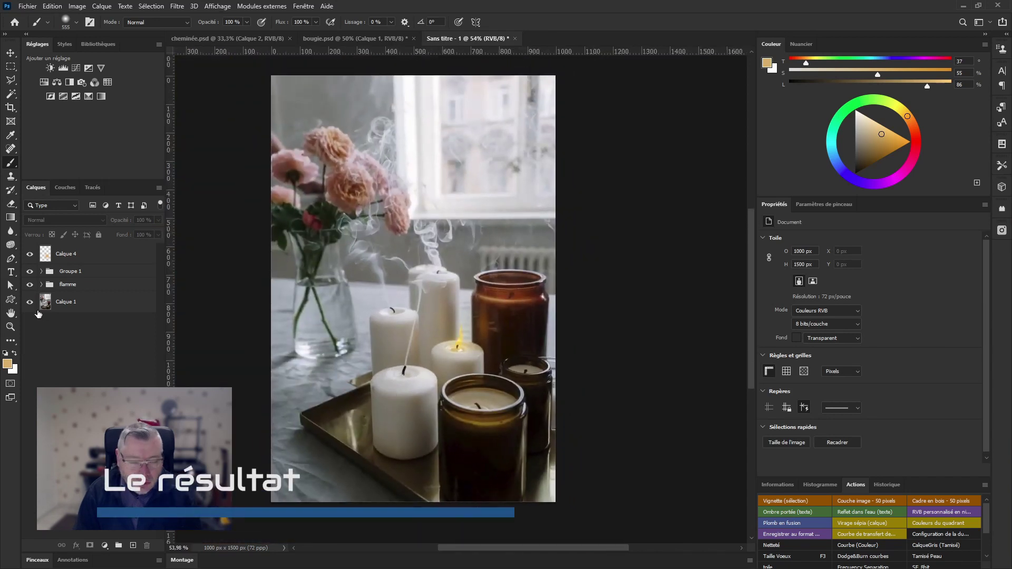
pyautogui.keyDown('alt'); pyautogui.click(29, 302); pyautogui.keyUp('alt')
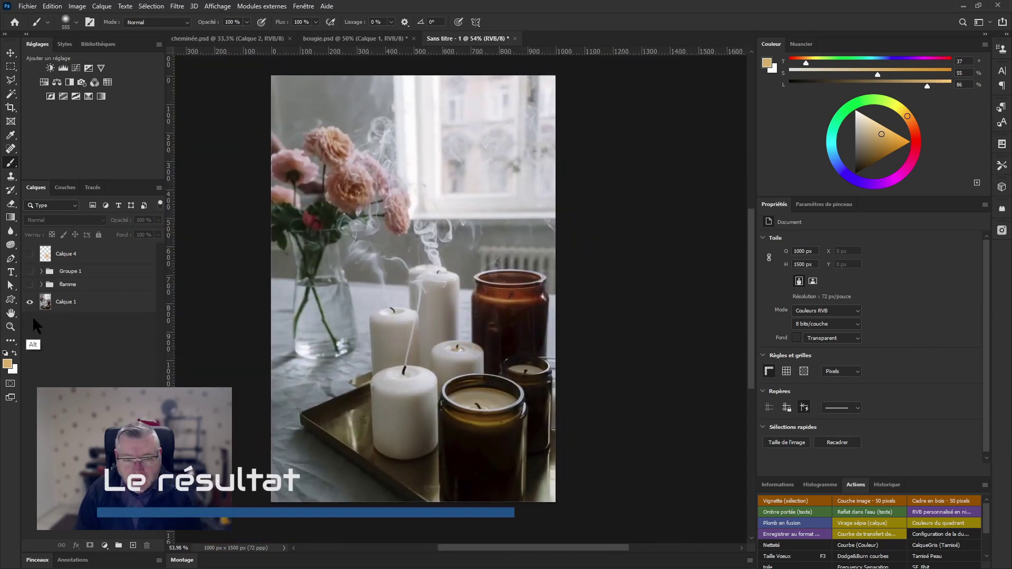
pyautogui.keyDown('alt'); pyautogui.click(30, 303); pyautogui.keyUp('alt')
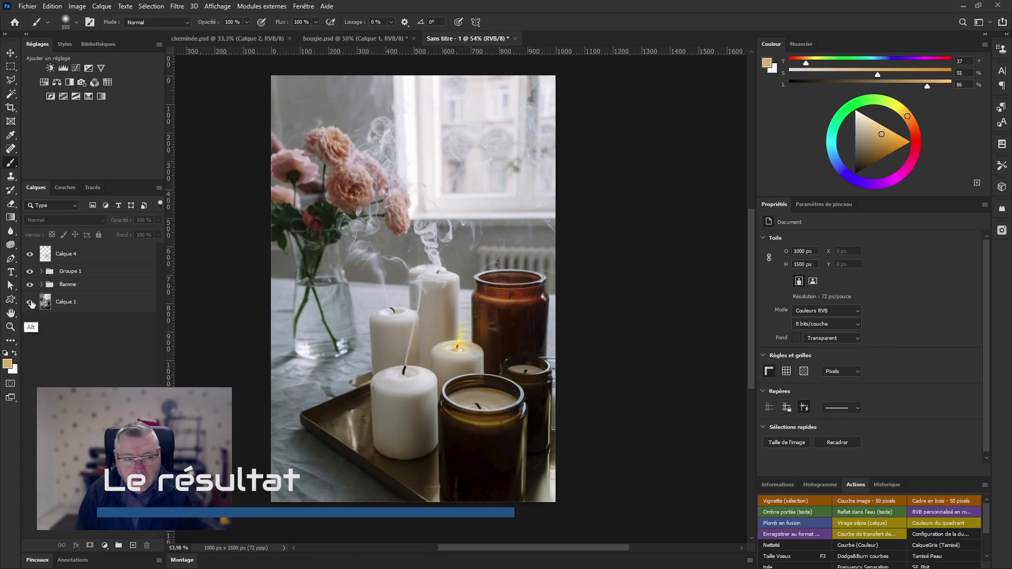
pyautogui.keyDown('alt'); pyautogui.click(30, 306); pyautogui.keyUp('alt')
pyautogui.keyDown('alt'); pyautogui.click(30, 302); pyautogui.keyUp('alt')
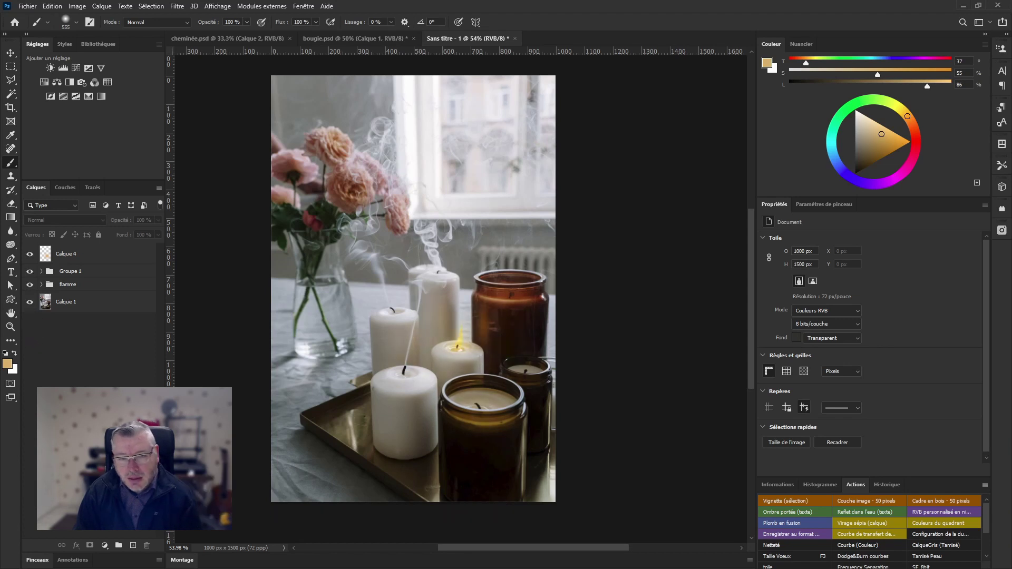